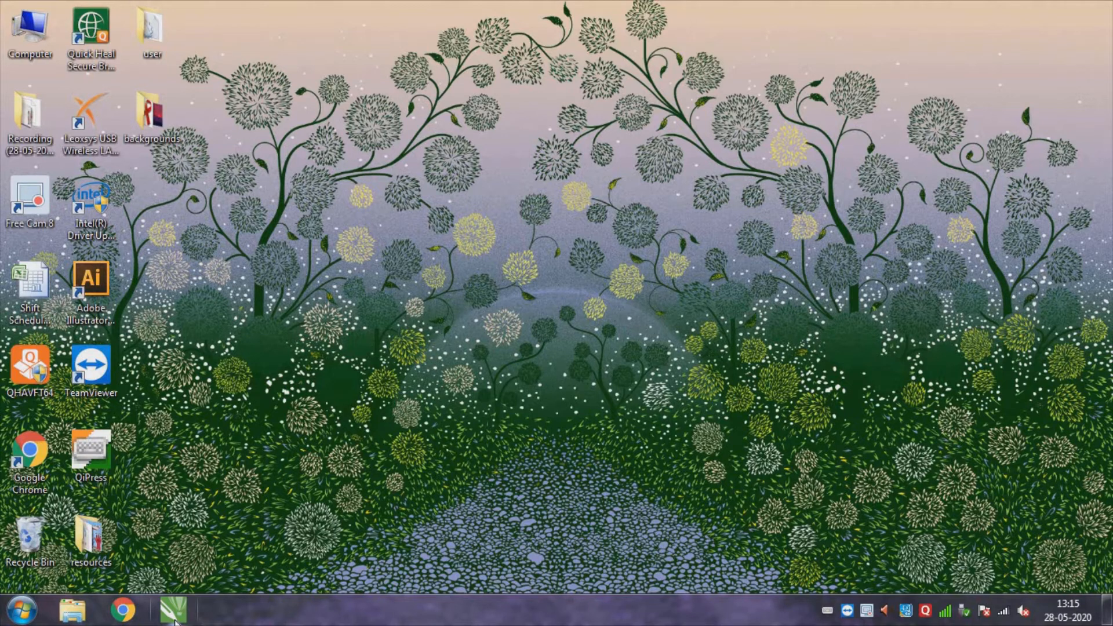
# Launch CorelDRAW X7 and close the two notices shown at startup.
pyautogui.rightClick(184, 617)
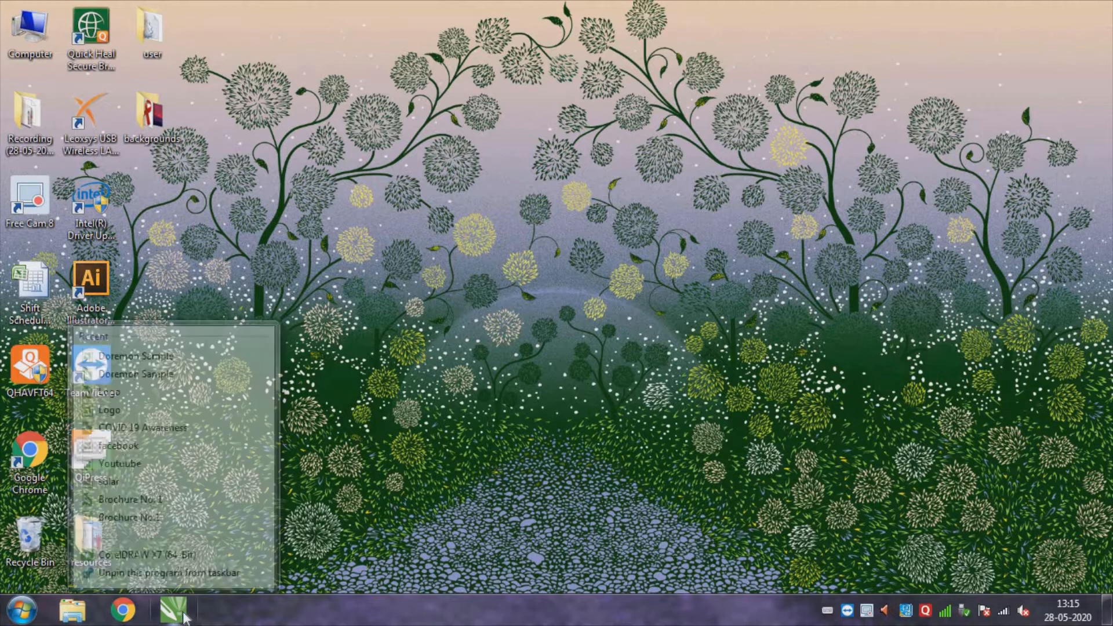
pyautogui.click(194, 547)
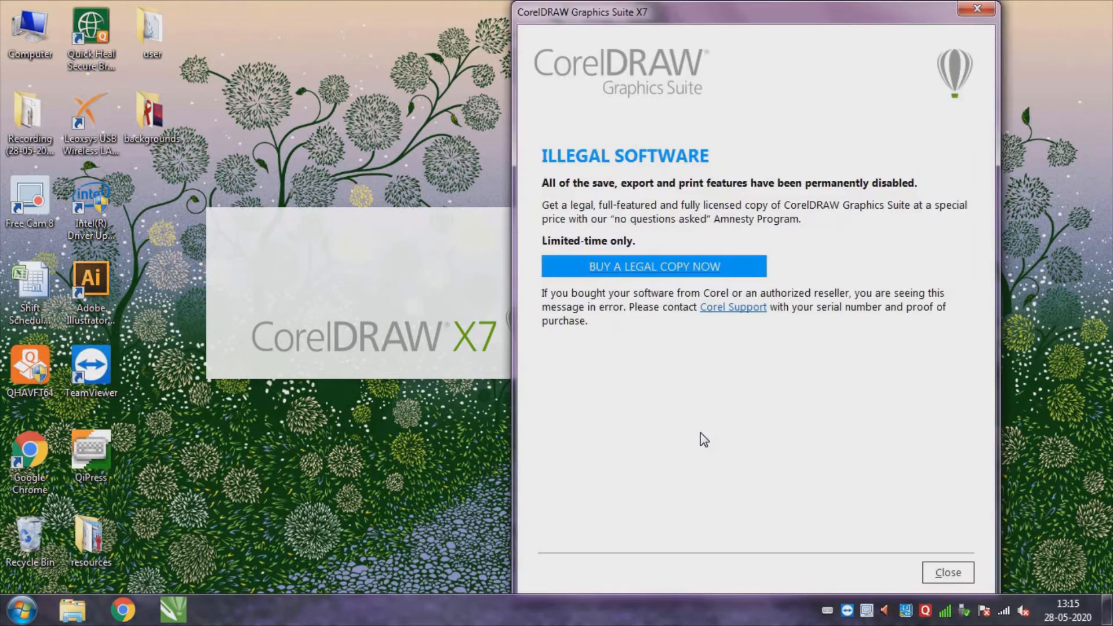
pyautogui.click(939, 580)
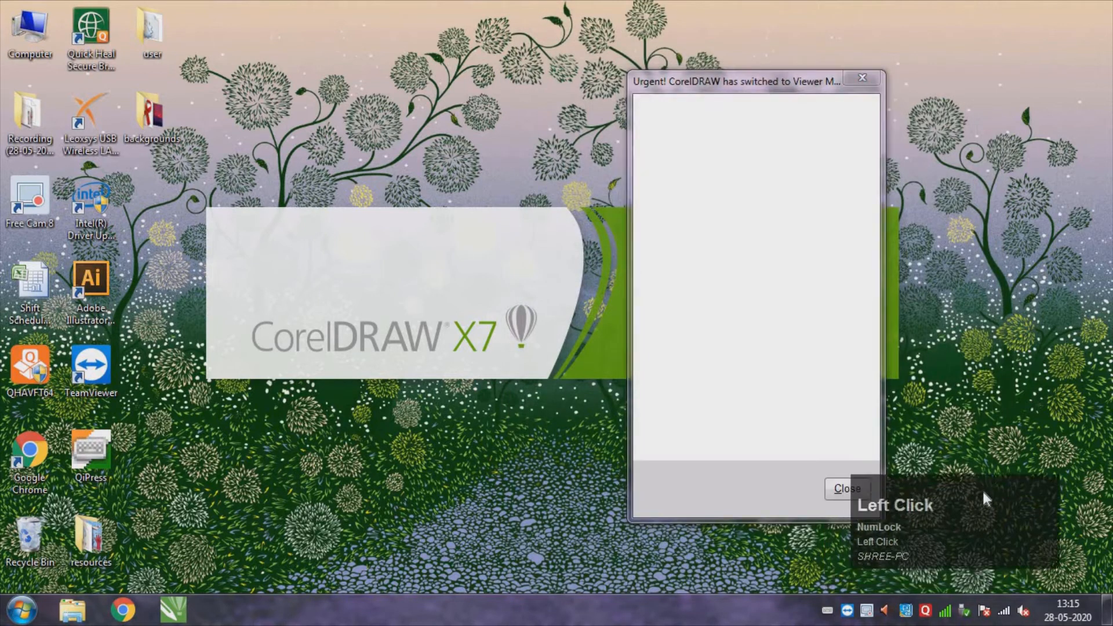
pyautogui.click(862, 78)
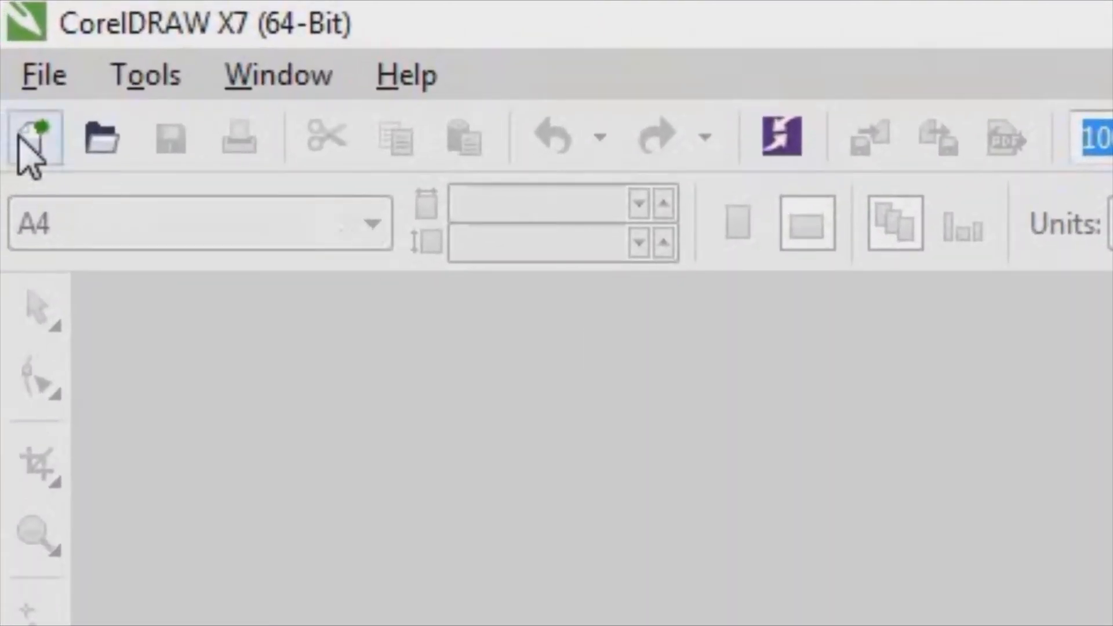
# Create a new A4 document named "sample" and set its page orientation to landscape.
pyautogui.click(38, 82)
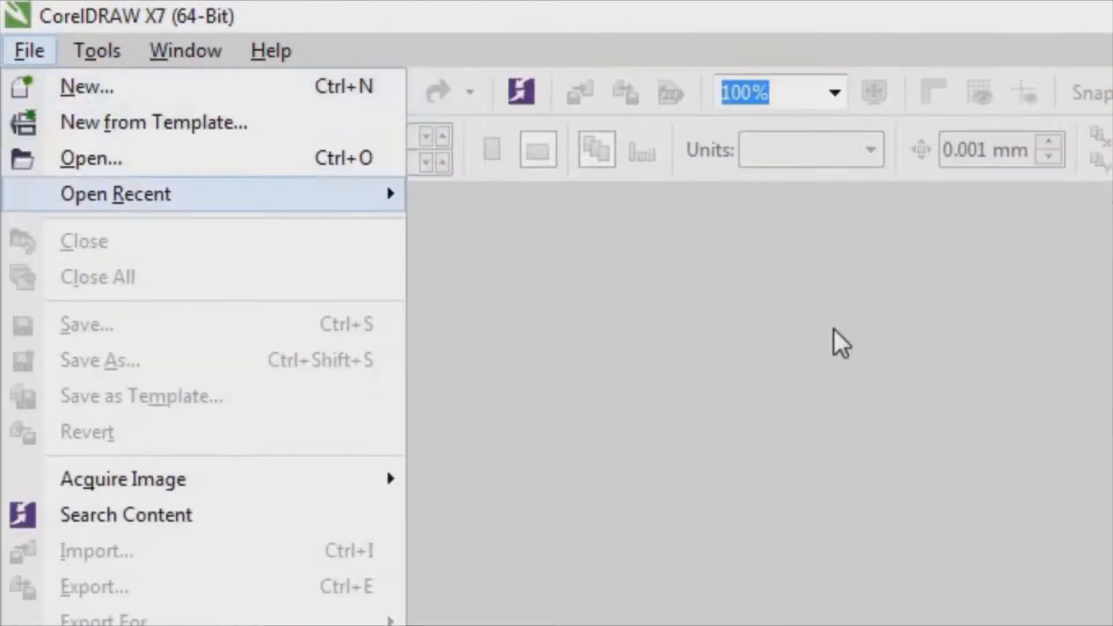
pyautogui.click(835, 331)
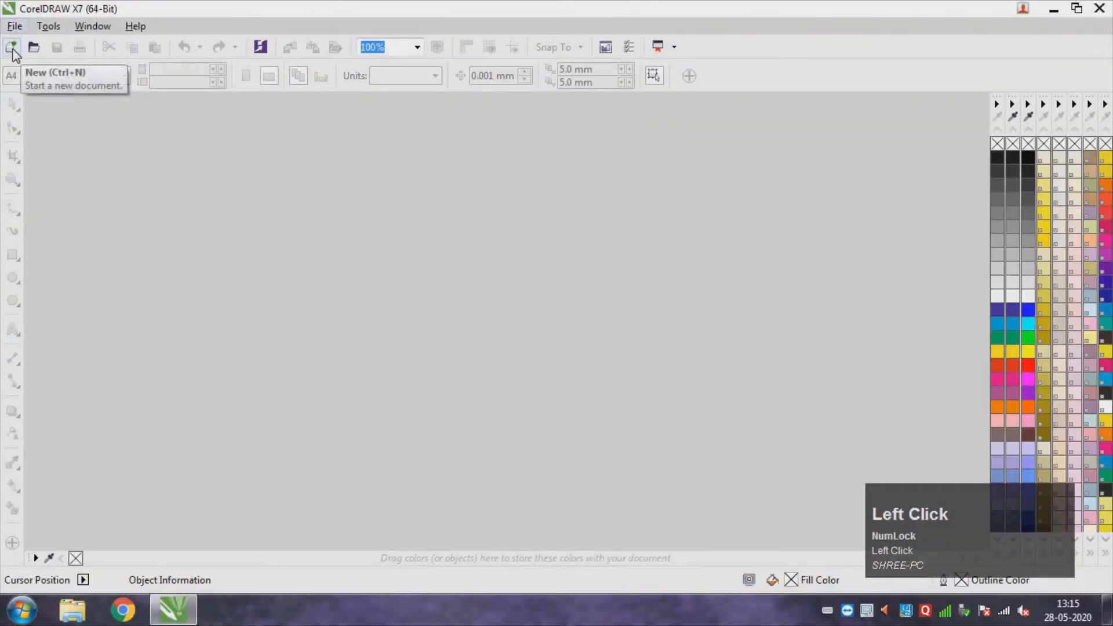
pyautogui.click(12, 47)
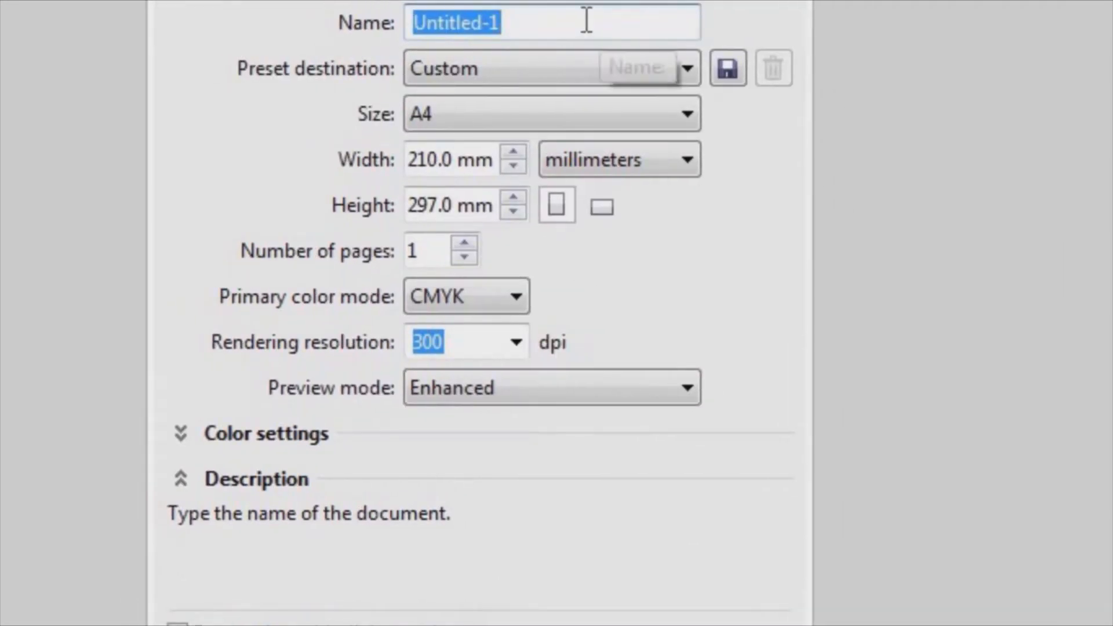
pyautogui.press('BackSpace')
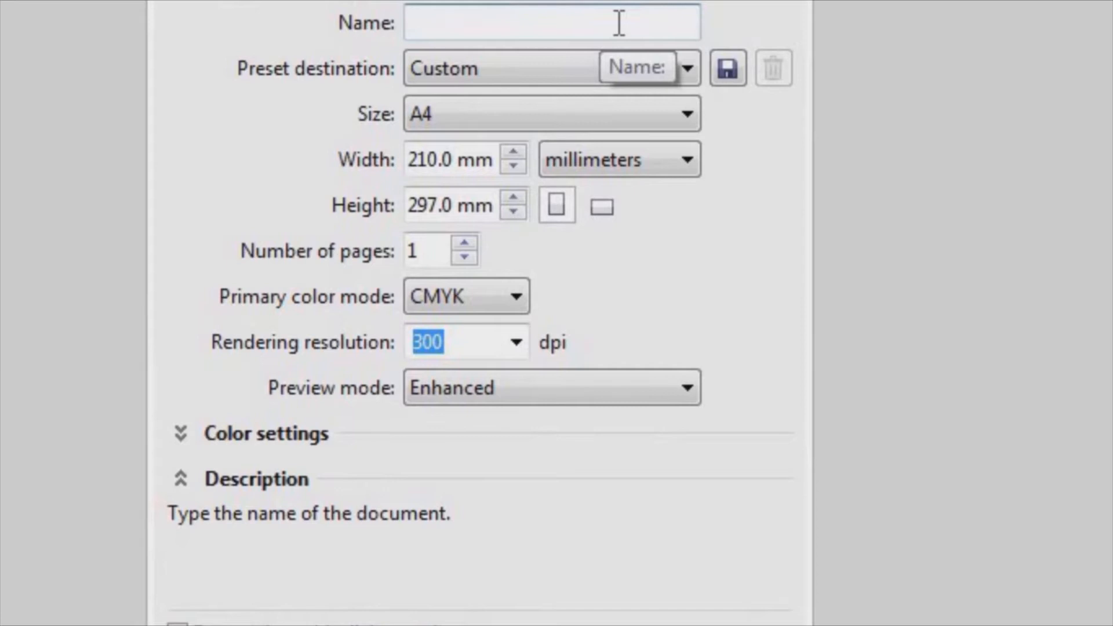
pyautogui.write('sampl')
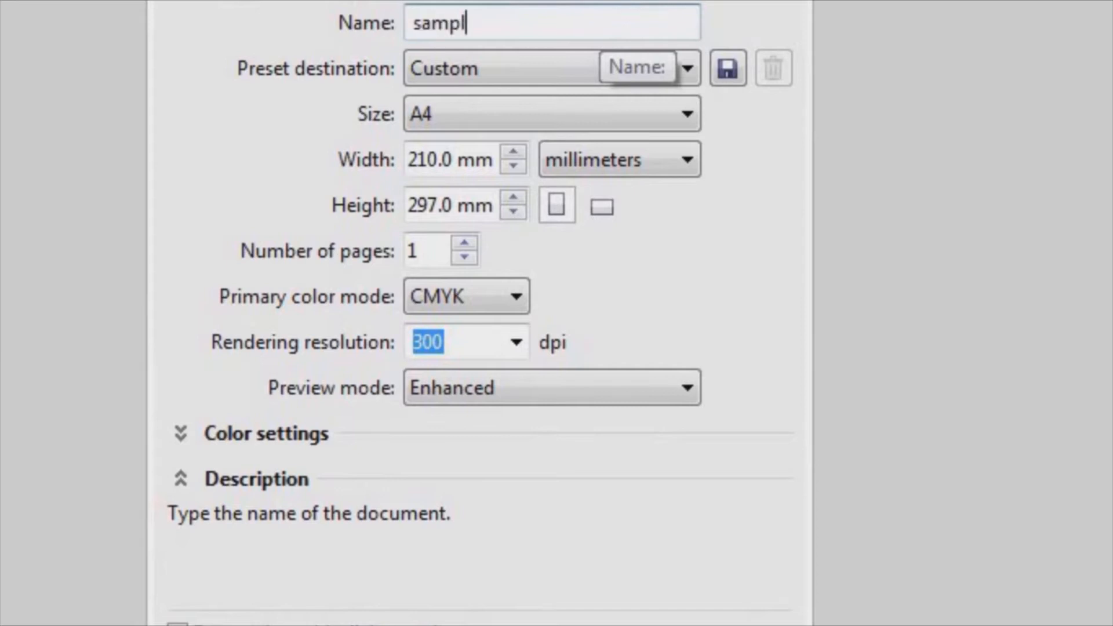
pyautogui.write('e')
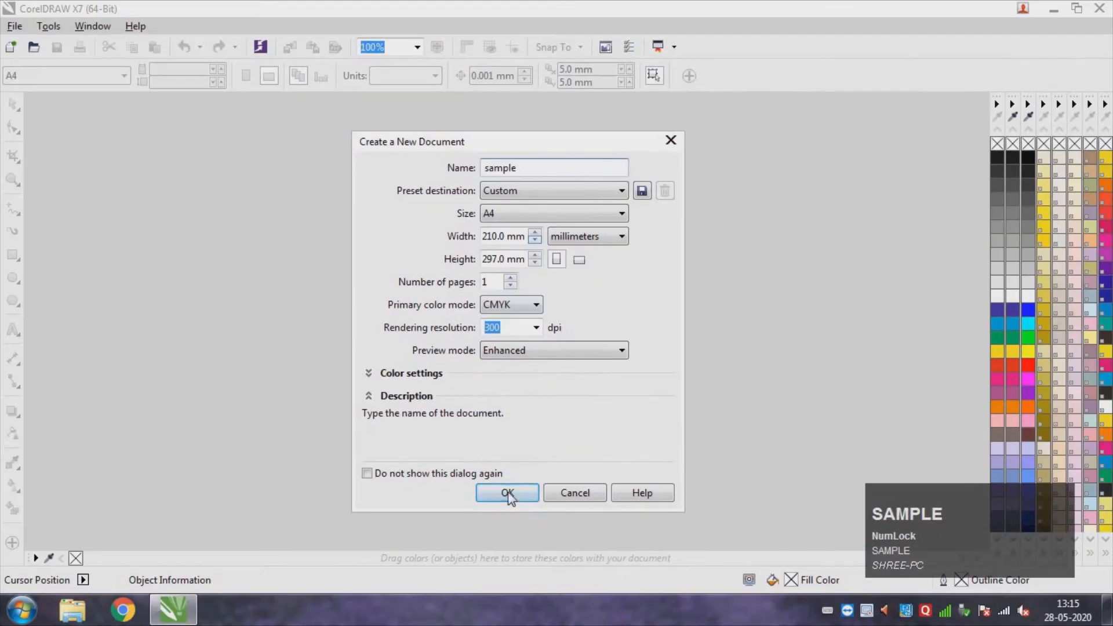
pyautogui.click(507, 494)
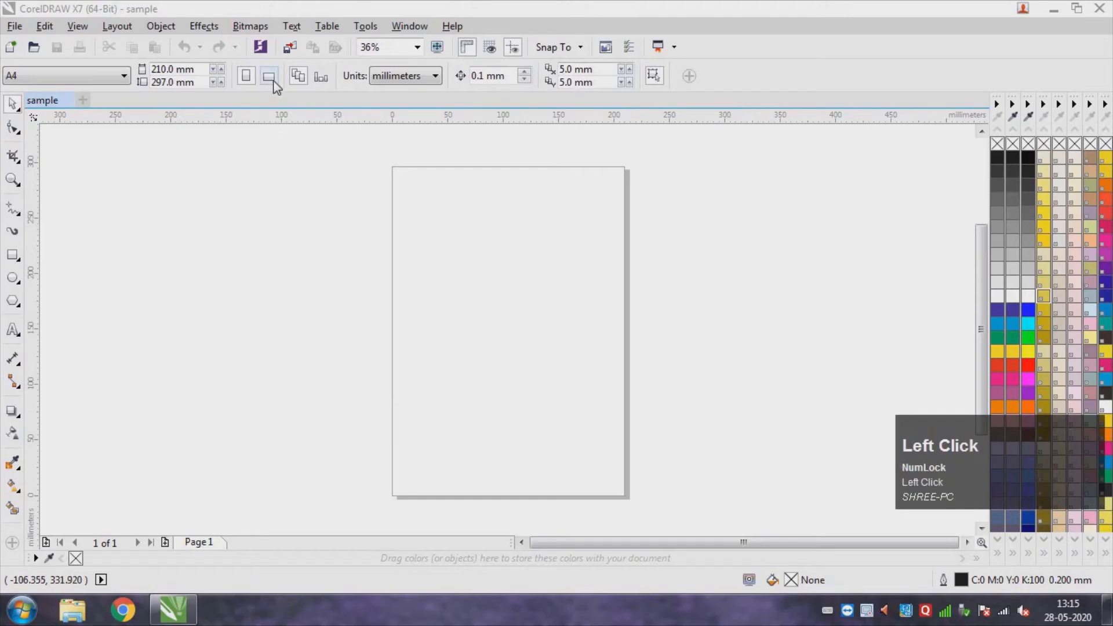
pyautogui.click(328, 227)
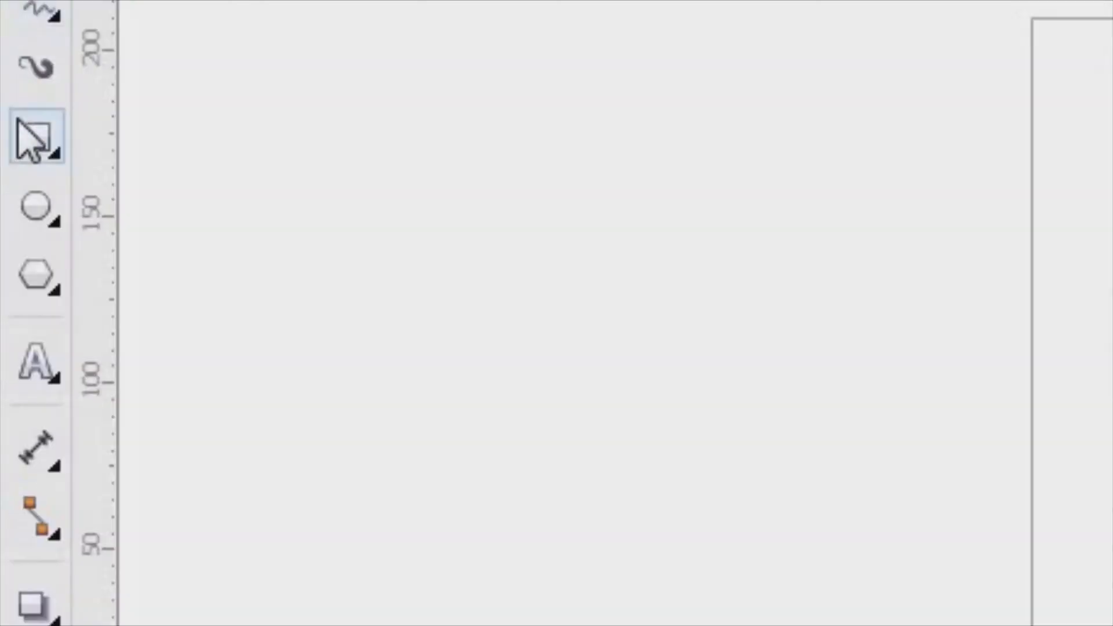
# Draw a rectangle about 107 x 82 mm in the page's upper left and an ellipse about 94 x 82 mm in its upper right.
pyautogui.click(23, 133)
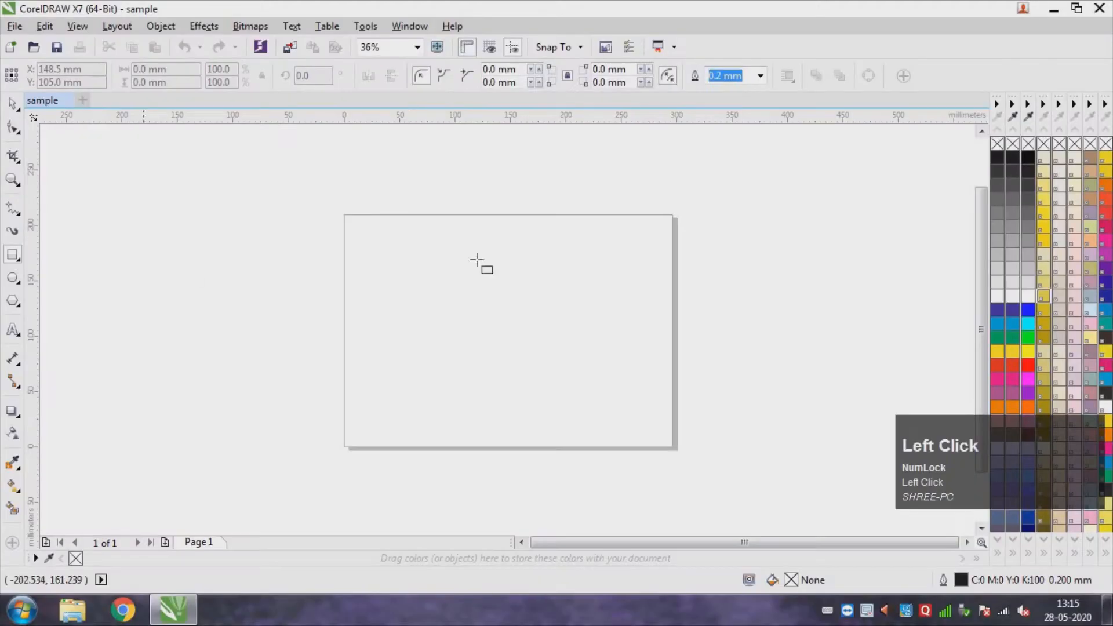
pyautogui.moveTo(365, 227); pyautogui.dragTo(483, 317)
pyautogui.click(13, 277)
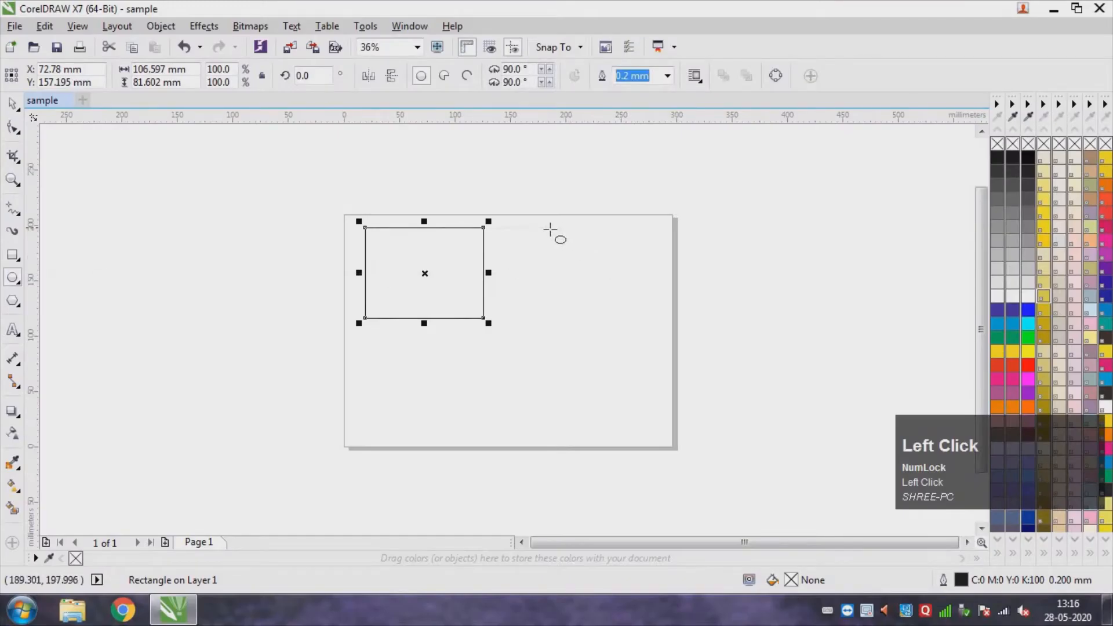
pyautogui.moveTo(550, 228); pyautogui.dragTo(654, 319)
# Draw a three-sided polygon about 90 x 61 mm centred low on the page, below the rectangle and ellipse.
pyautogui.click(16, 299)
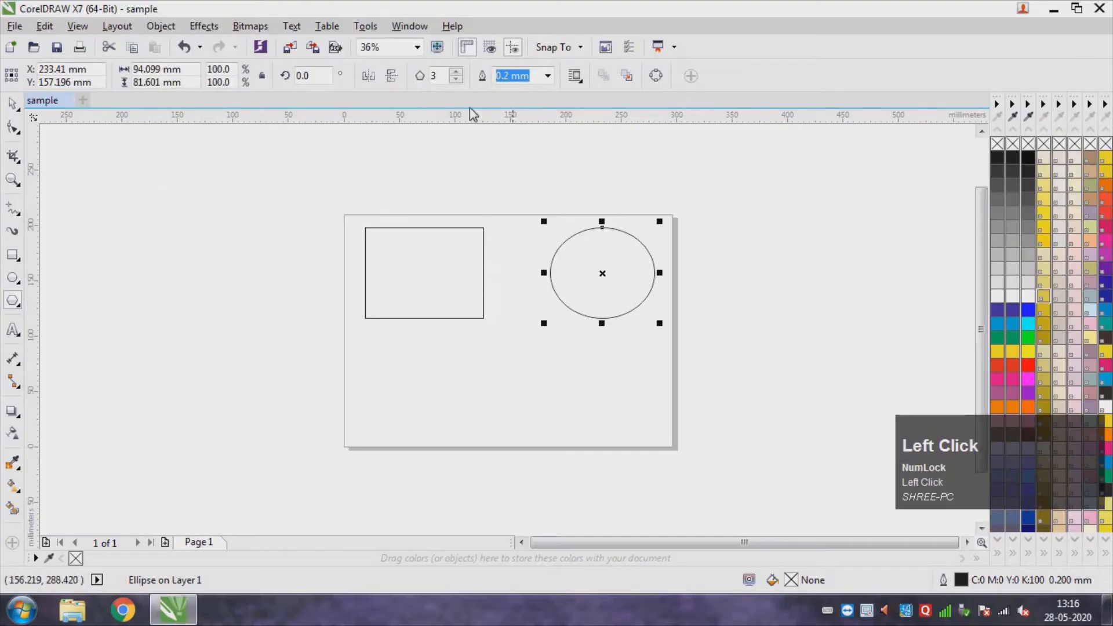
pyautogui.moveTo(441, 363); pyautogui.dragTo(549, 449)
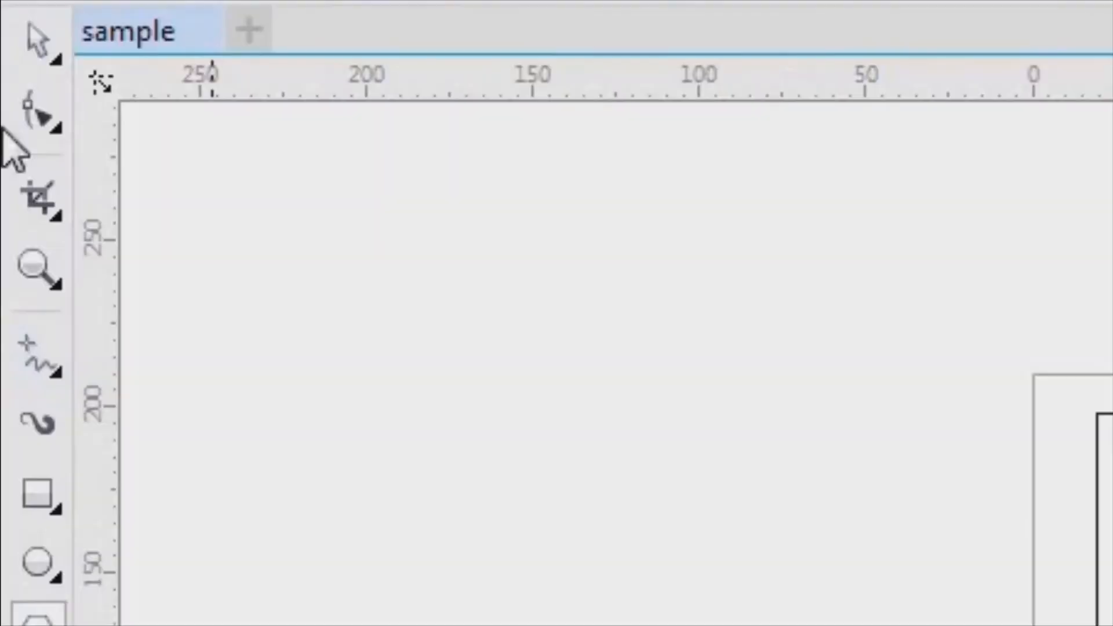
pyautogui.click(34, 44)
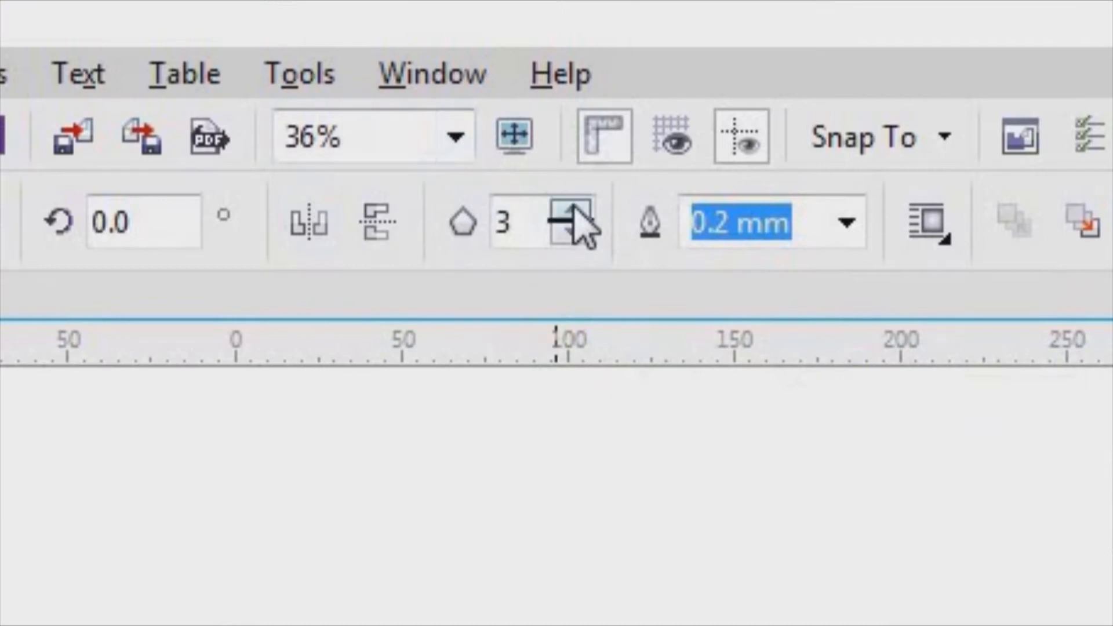
# Raise the polygon's number of sides to 4, set it back to 3, and deselect the shape.
pyautogui.click(456, 72)
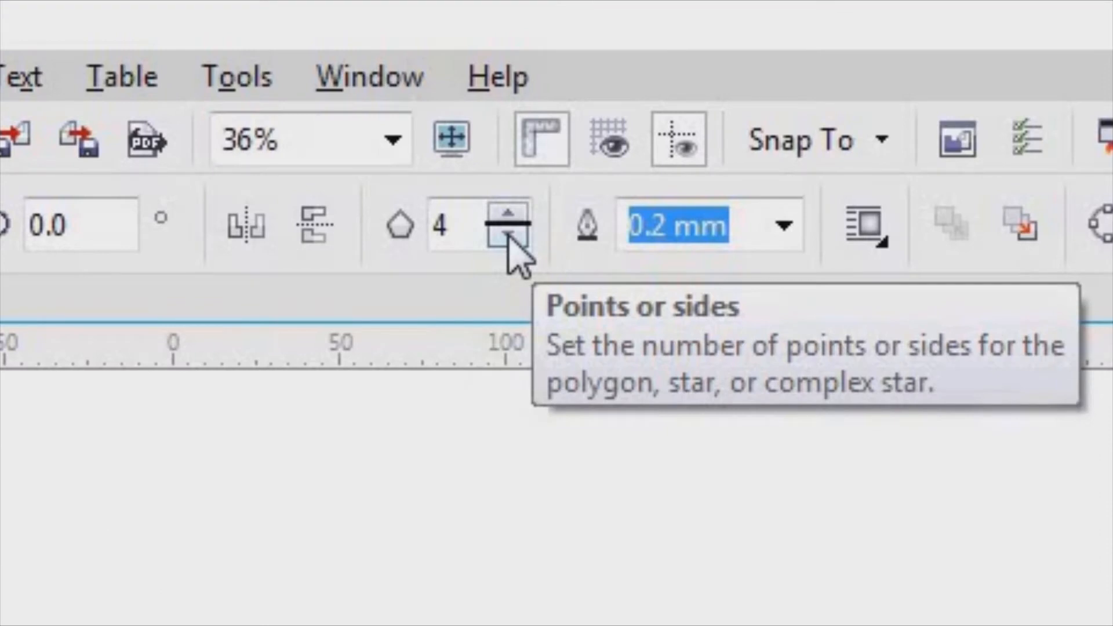
pyautogui.click(508, 237)
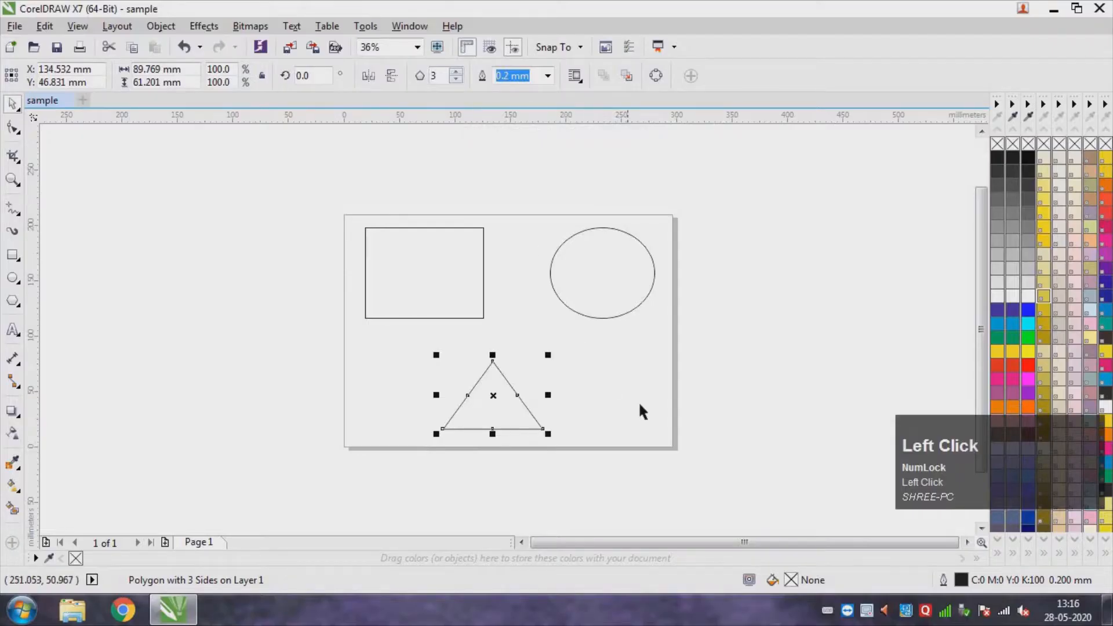
pyautogui.click(634, 381)
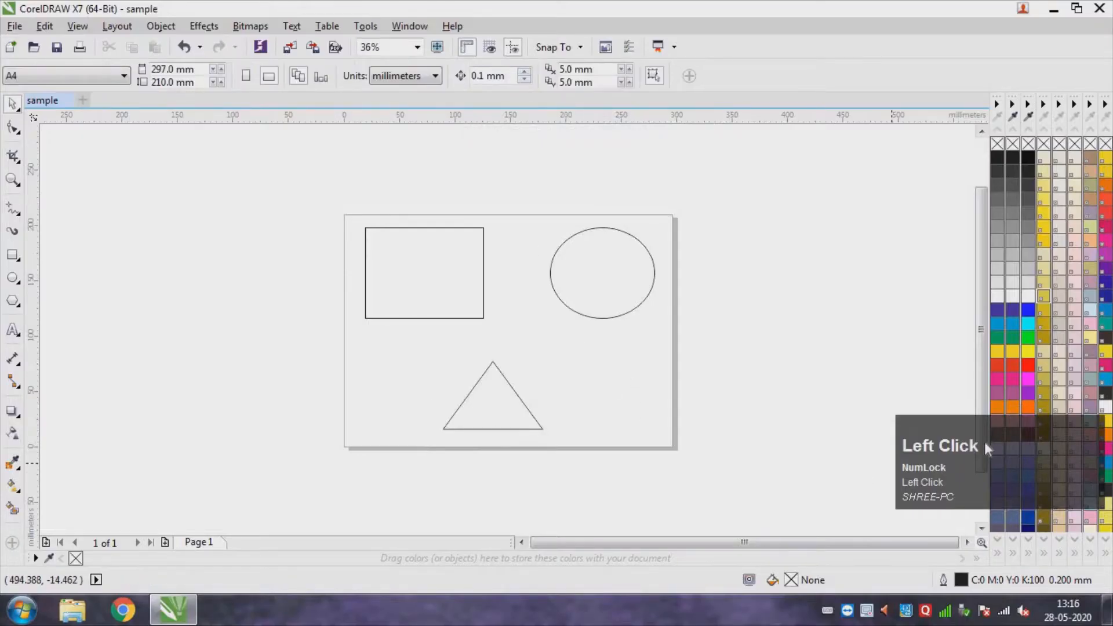
pyautogui.moveTo(1018, 474); pyautogui.dragTo(449, 388)
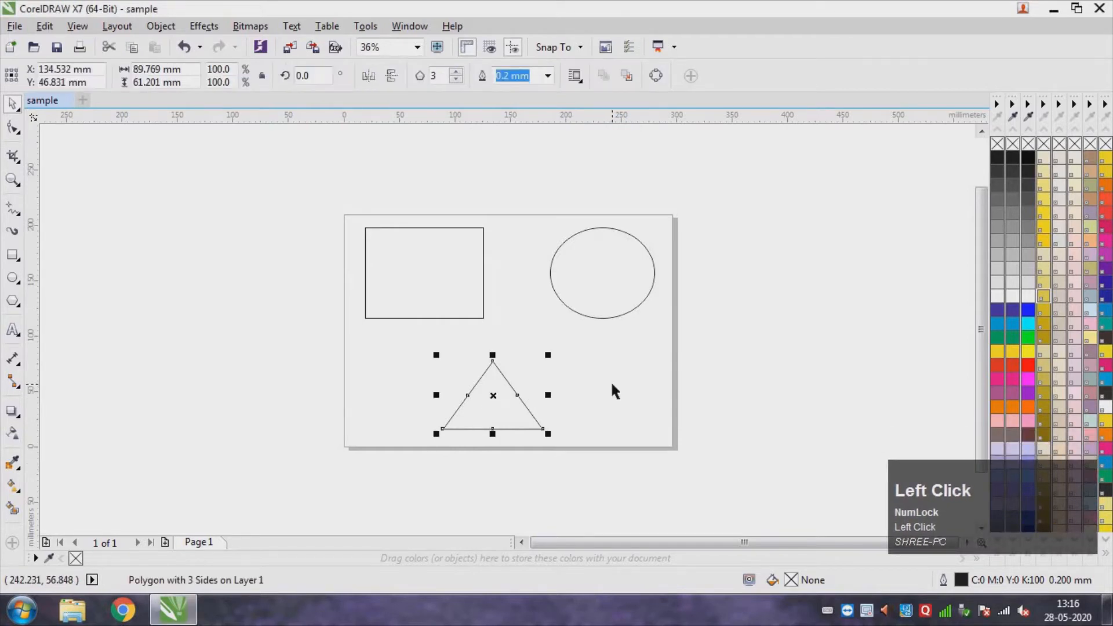
pyautogui.click(610, 382)
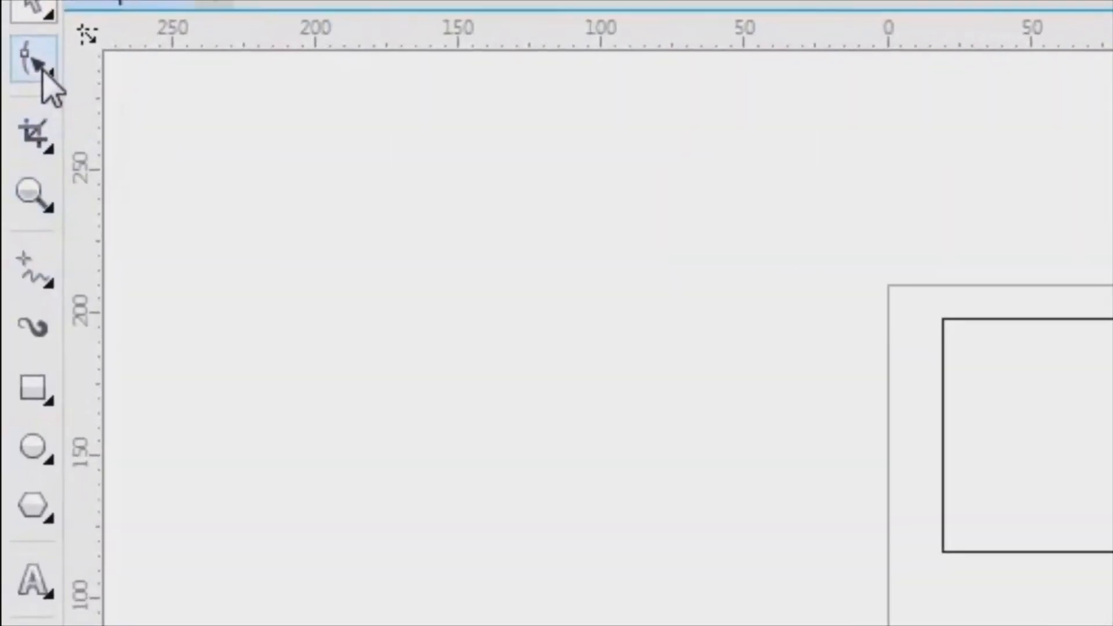
# Select the rectangle and activate the Shape tool on it for node editing.
pyautogui.click(42, 66)
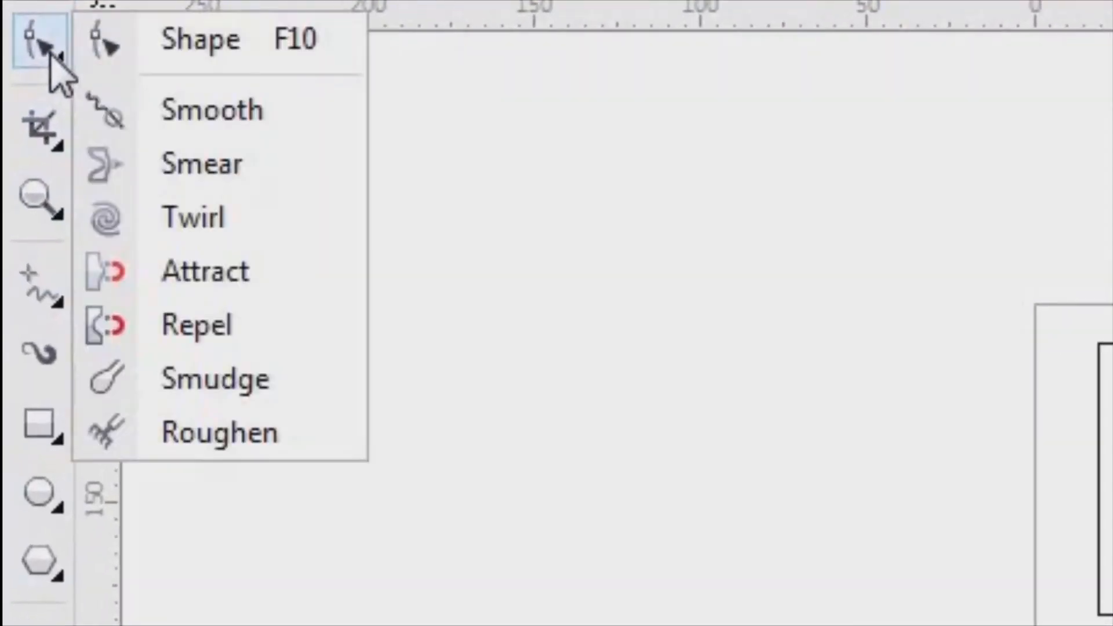
pyautogui.click(139, 68)
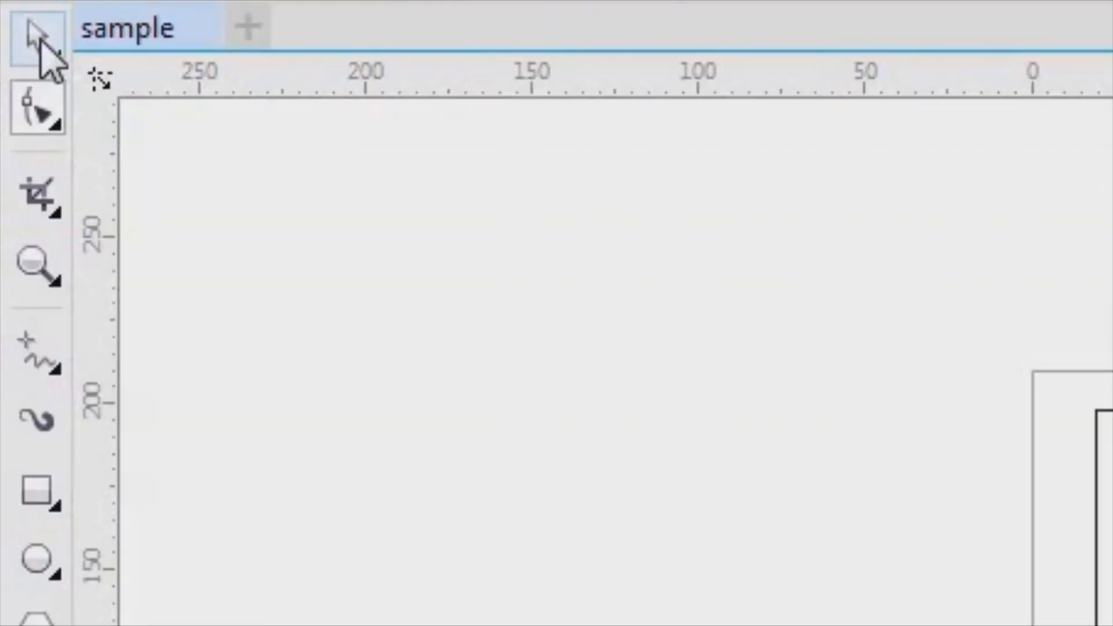
pyautogui.click(40, 34)
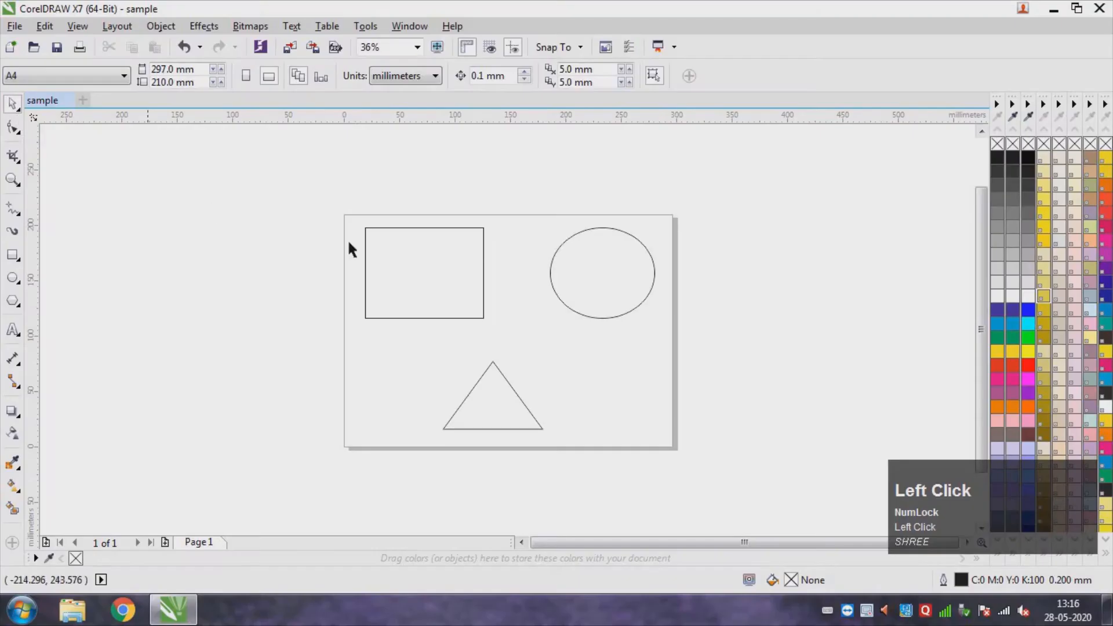
pyautogui.click(408, 277)
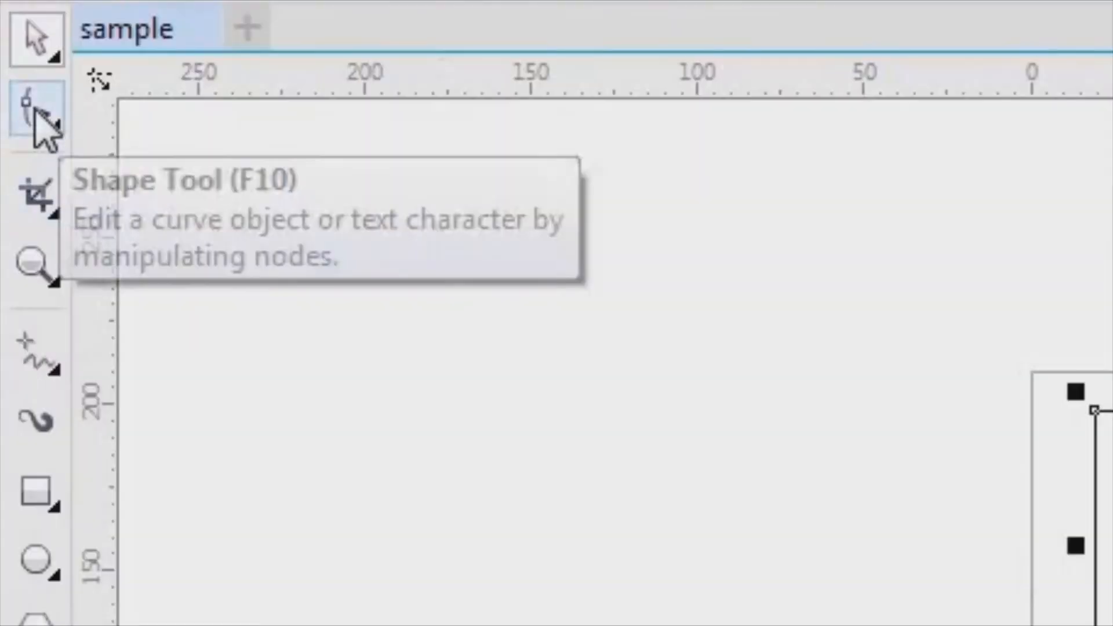
pyautogui.click(35, 113)
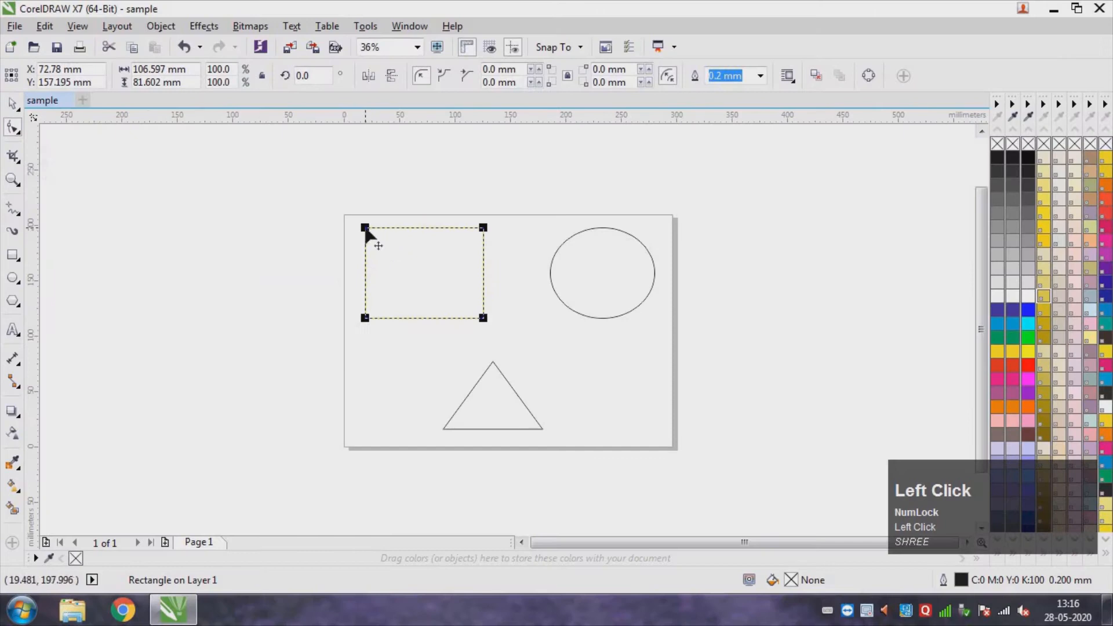
# Select the rectangle's corner nodes one at a time, ending with the upper right corner.
pyautogui.click(366, 230)
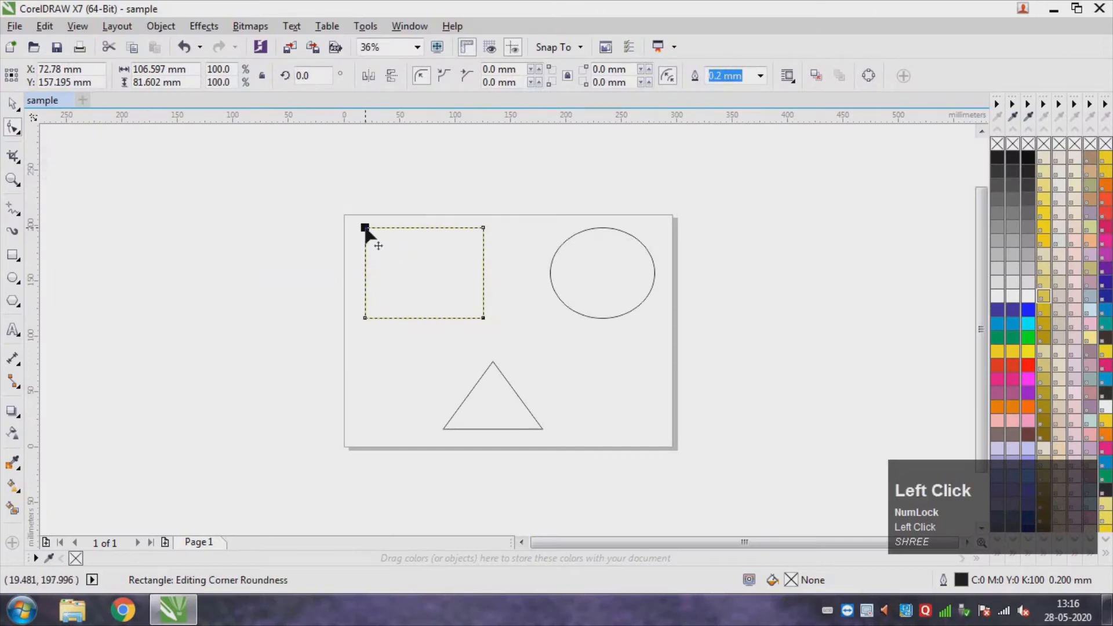
pyautogui.click(483, 228)
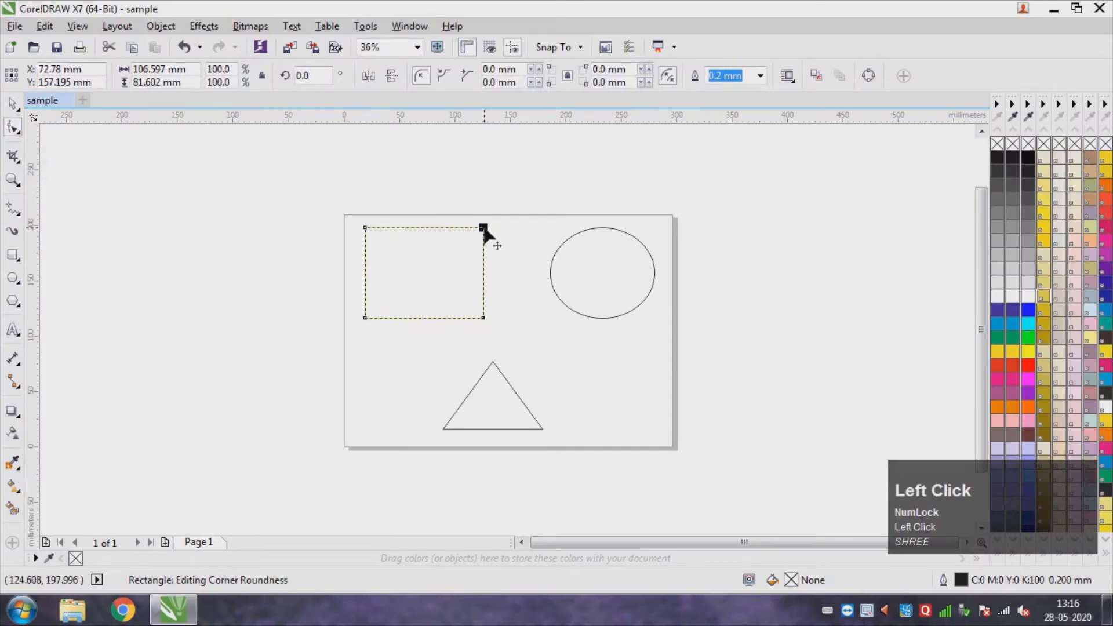
pyautogui.click(365, 228)
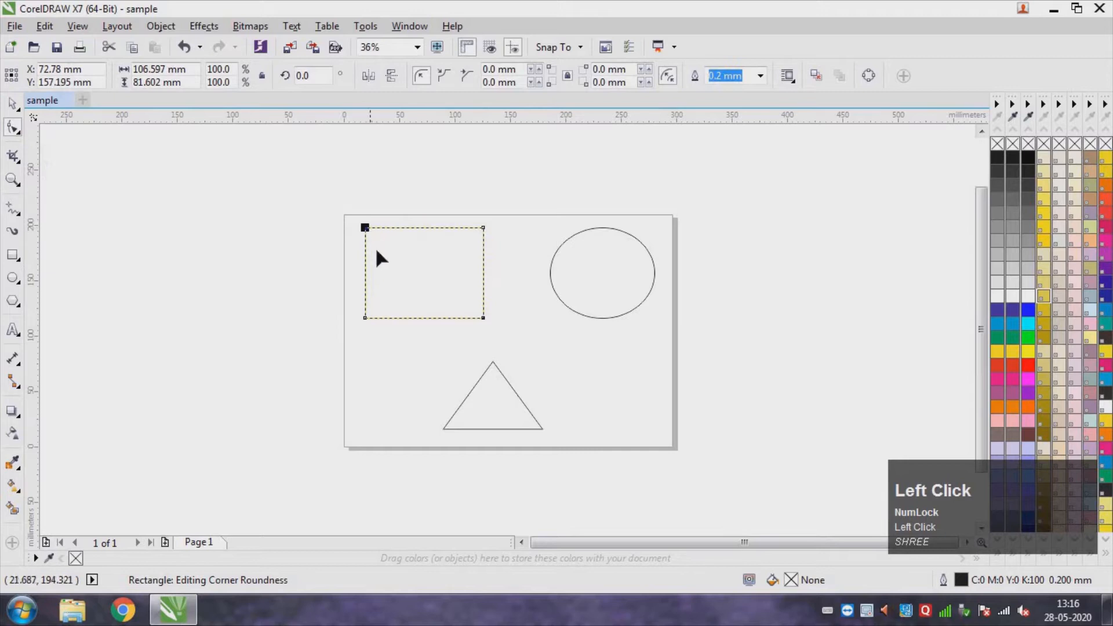
pyautogui.click(485, 224)
pyautogui.click(364, 316)
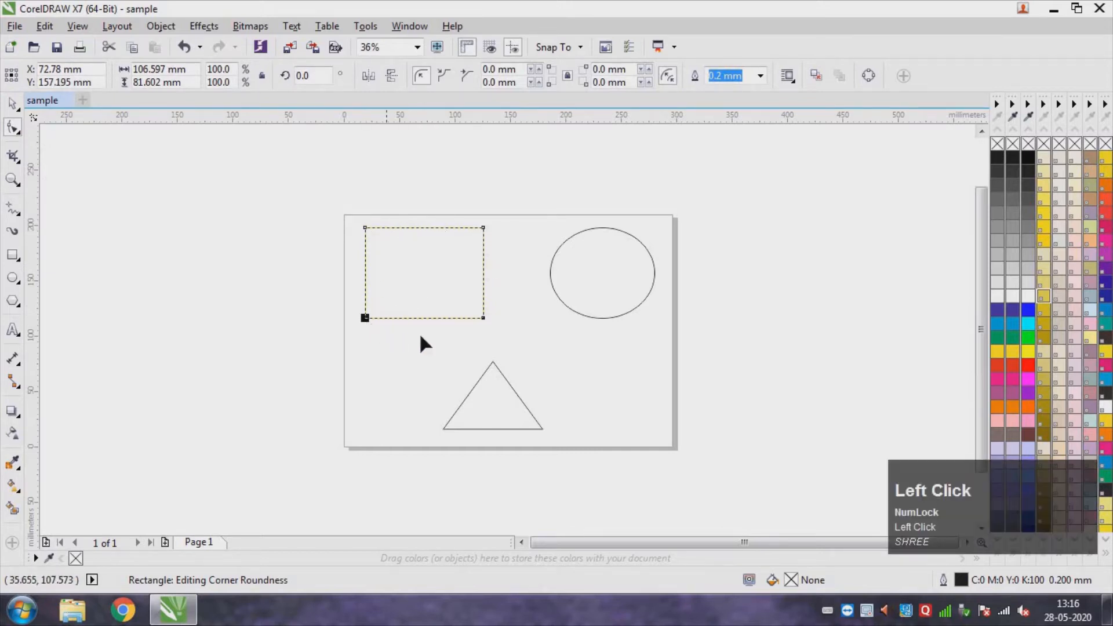
pyautogui.click(482, 318)
pyautogui.click(484, 227)
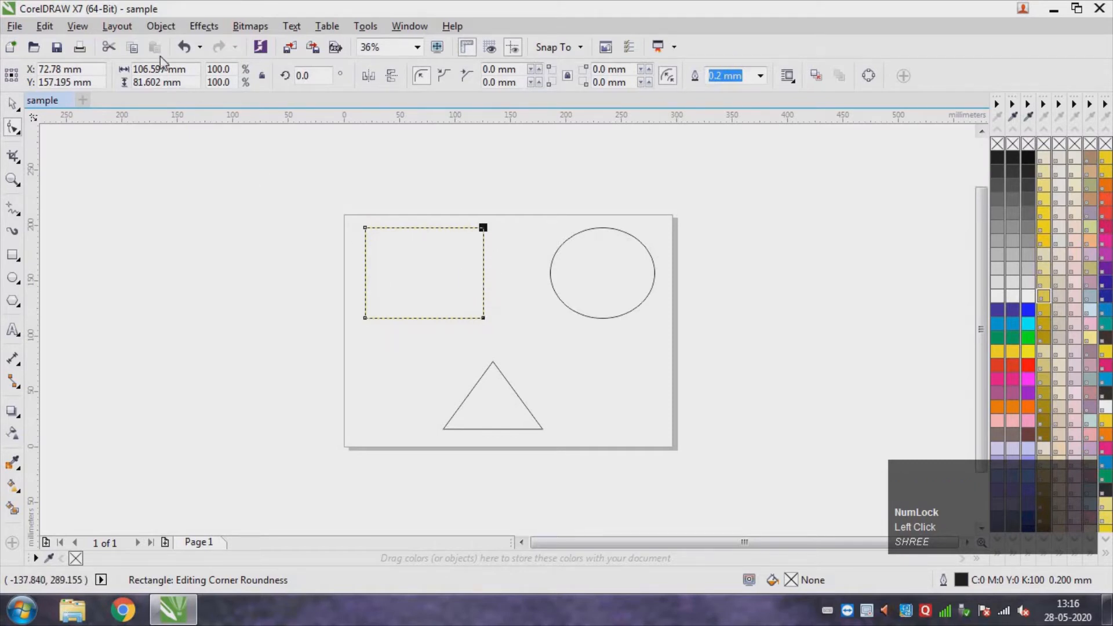
# Convert the rectangle to curves and select its upper right corner node.
pyautogui.click(157, 27)
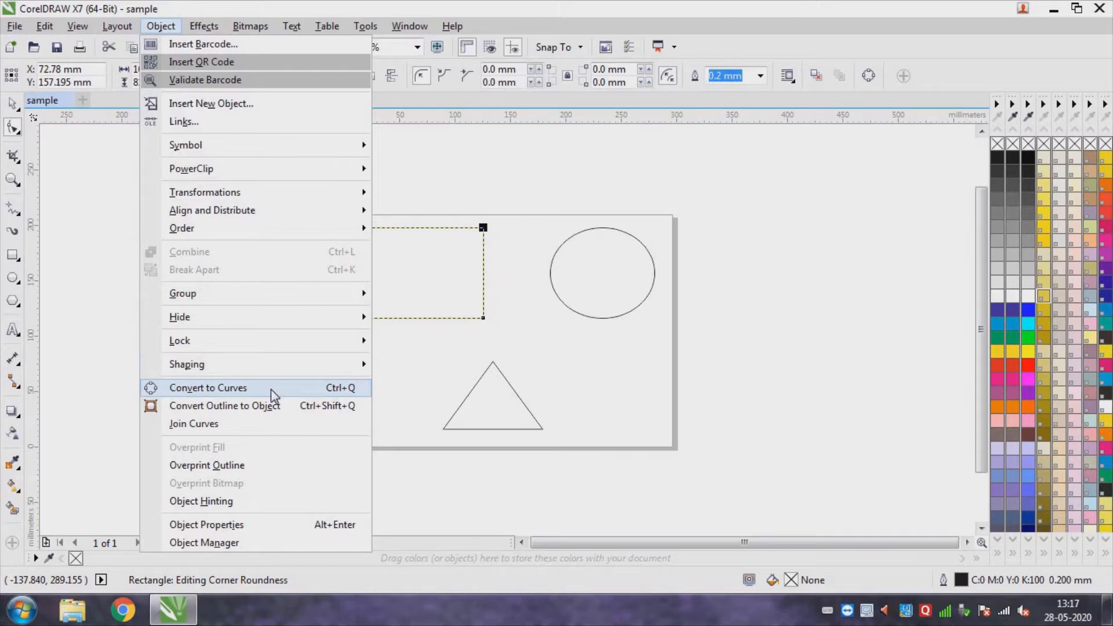
pyautogui.click(228, 386)
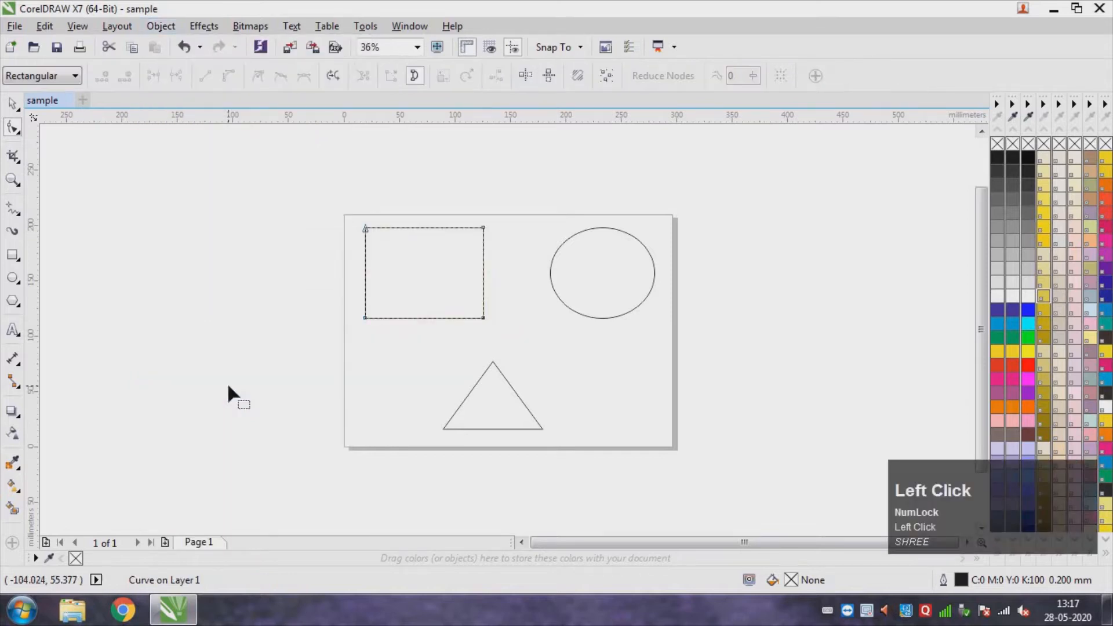
pyautogui.click(483, 228)
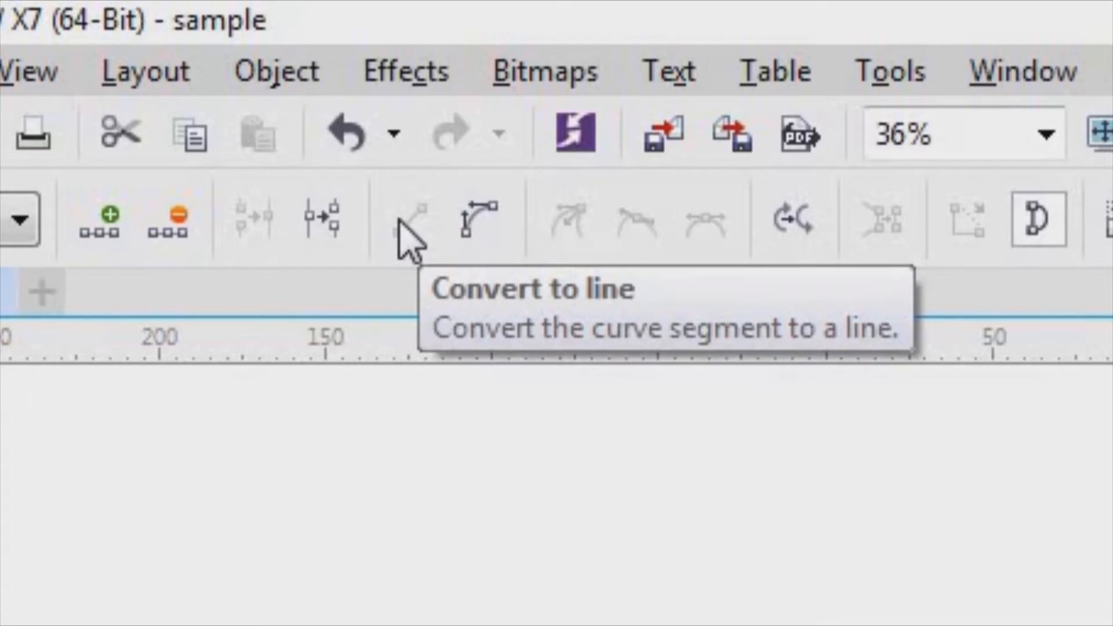
# Convert the rectangle's top edge to a curve and adjust both of its handles to bend it into an S-shaped wave.
pyautogui.click(476, 229)
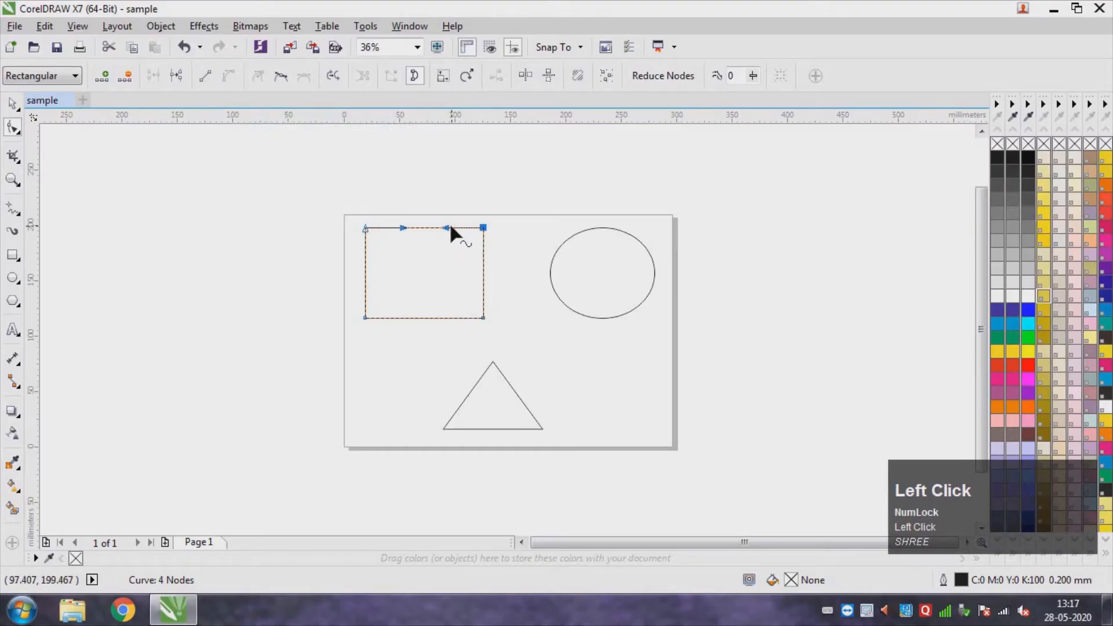
pyautogui.moveTo(447, 228); pyautogui.dragTo(401, 214)
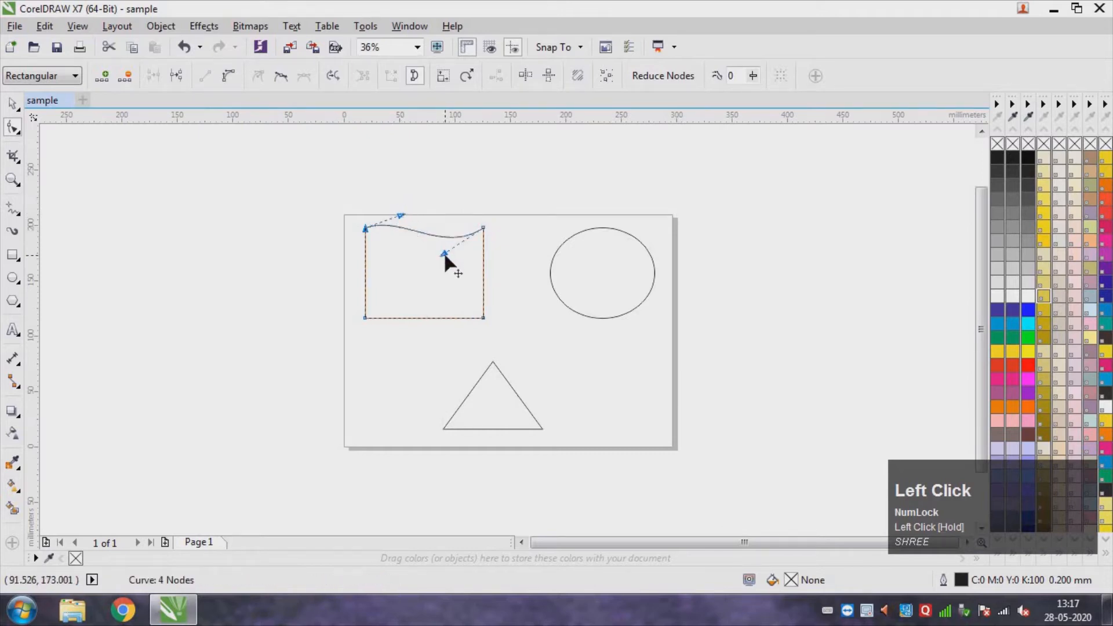
pyautogui.moveTo(443, 251); pyautogui.dragTo(408, 208)
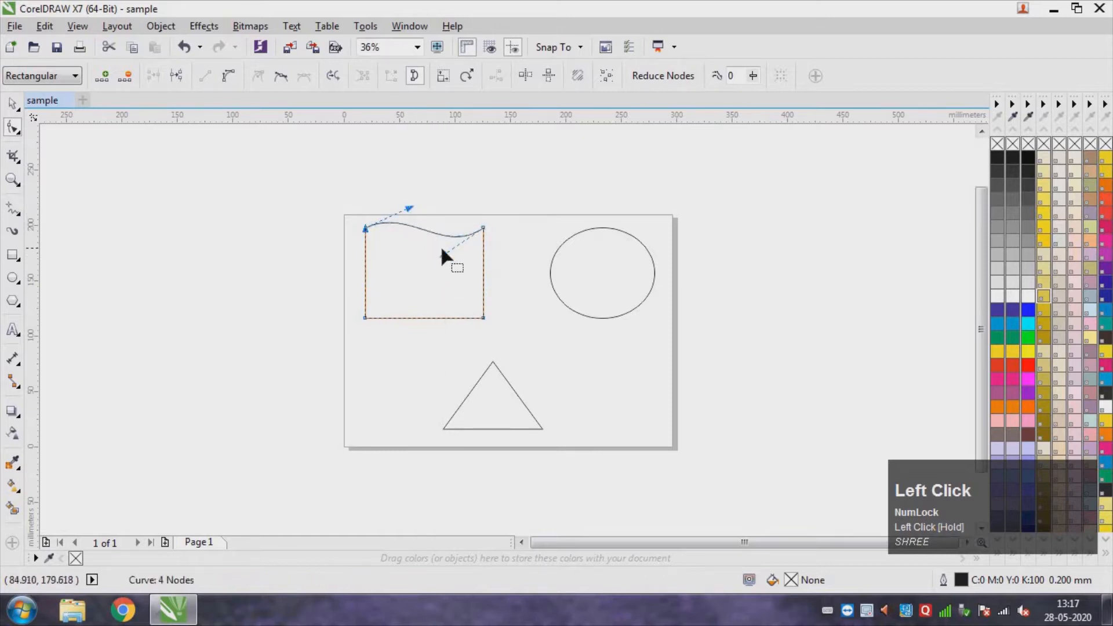
pyautogui.moveTo(445, 255); pyautogui.dragTo(433, 248)
pyautogui.moveTo(409, 209)
pyautogui.mouseDown()
pyautogui.moveTo(399, 188)
pyautogui.moveTo(429, 208)
pyautogui.moveTo(414, 199)
pyautogui.mouseUp()
pyautogui.click(427, 250)
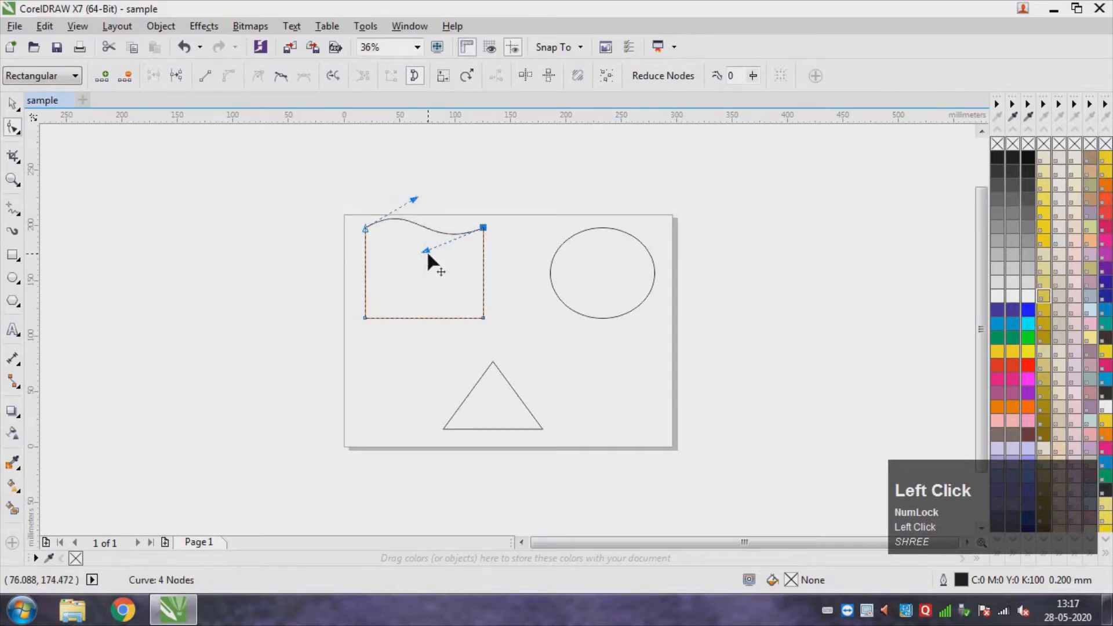
pyautogui.moveTo(431, 268)
pyautogui.mouseDown()
pyautogui.moveTo(419, 255)
pyautogui.moveTo(429, 242)
pyautogui.moveTo(428, 252)
pyautogui.mouseUp()
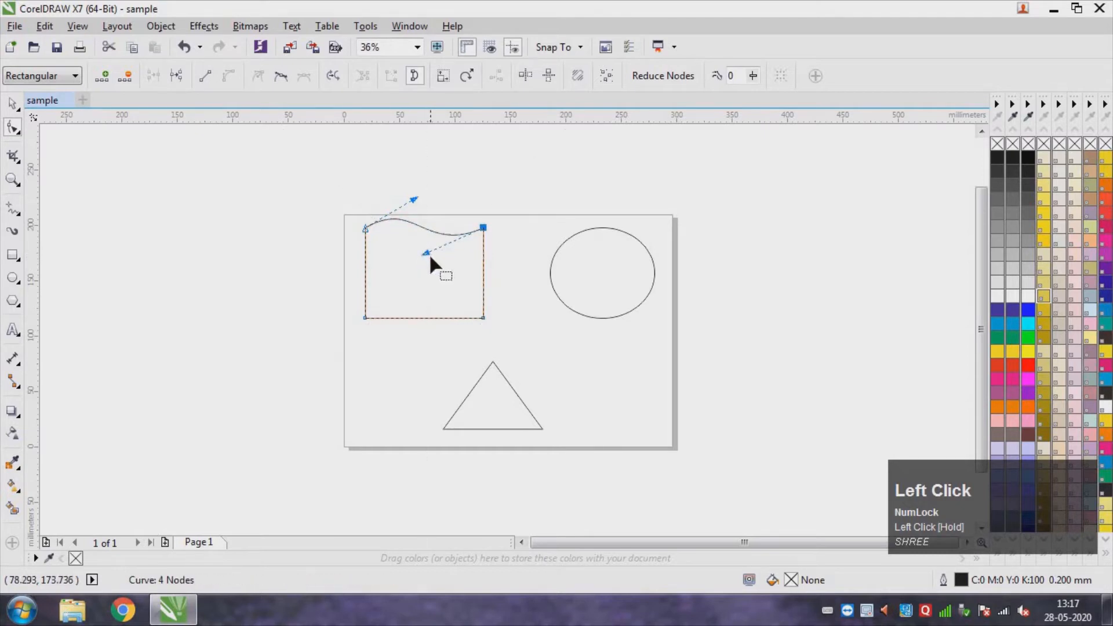
# Convert the rectangle's right edge to a curve from its lower right node and bend it into a wave.
pyautogui.click(483, 317)
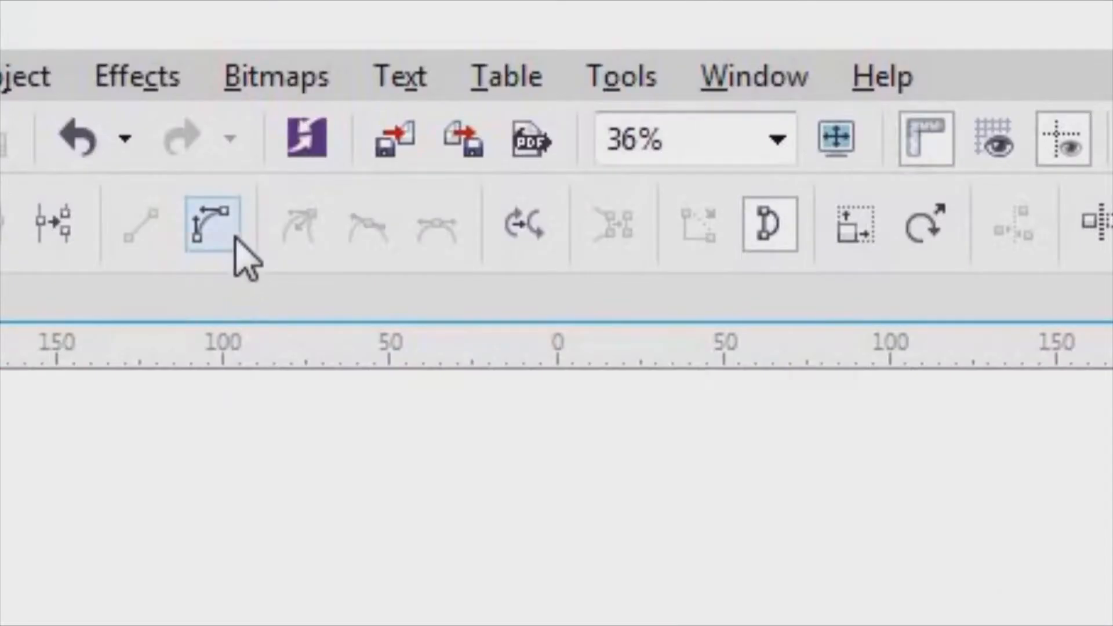
pyautogui.click(229, 236)
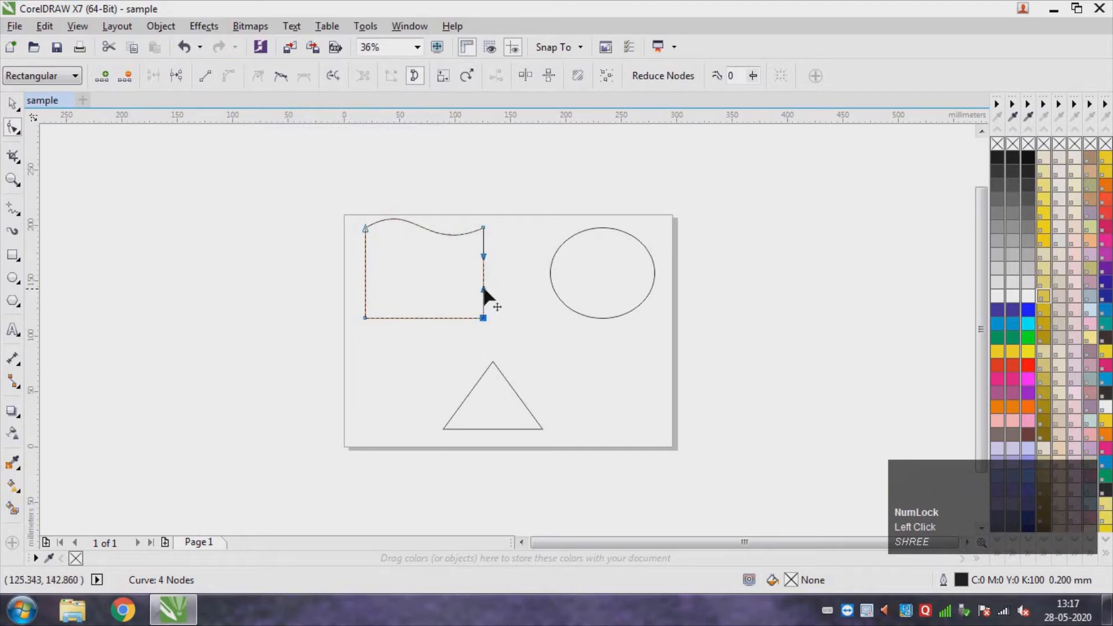
pyautogui.moveTo(484, 293); pyautogui.dragTo(455, 261)
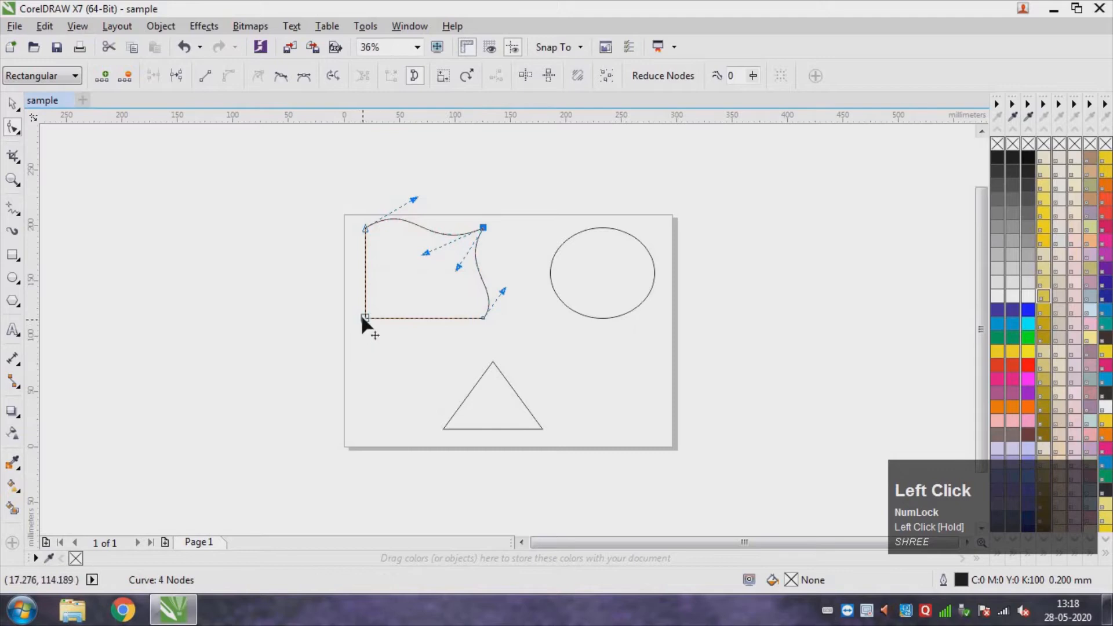
# Convert the rectangle's bottom edge to a curve from its lower left node and bend it into a wave with both handles.
pyautogui.click(364, 317)
pyautogui.click(229, 75)
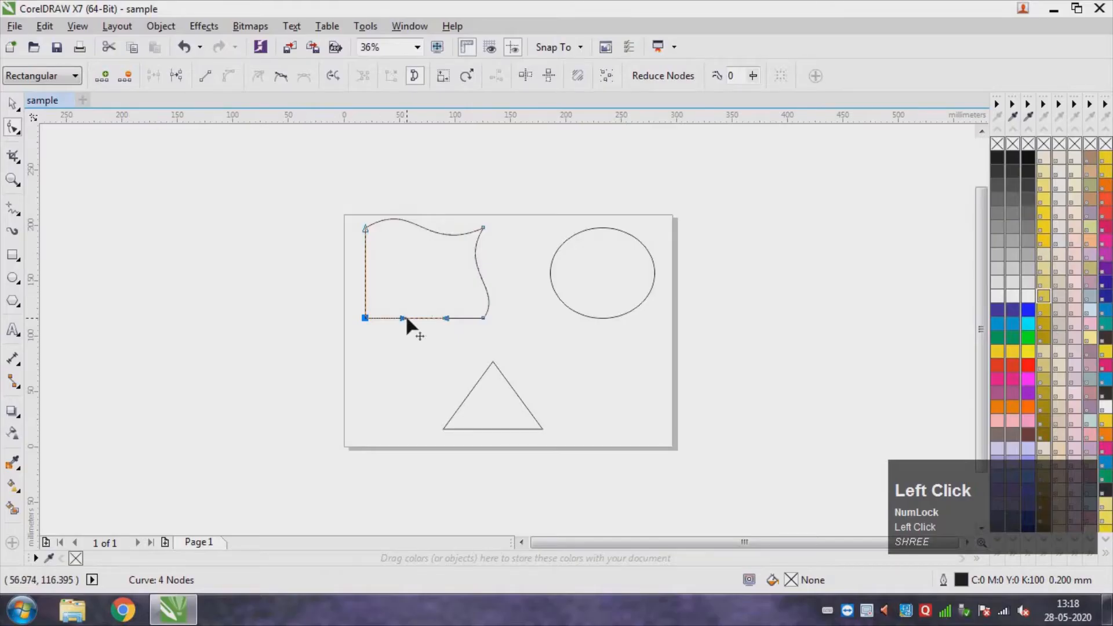
pyautogui.moveTo(405, 318); pyautogui.dragTo(406, 288)
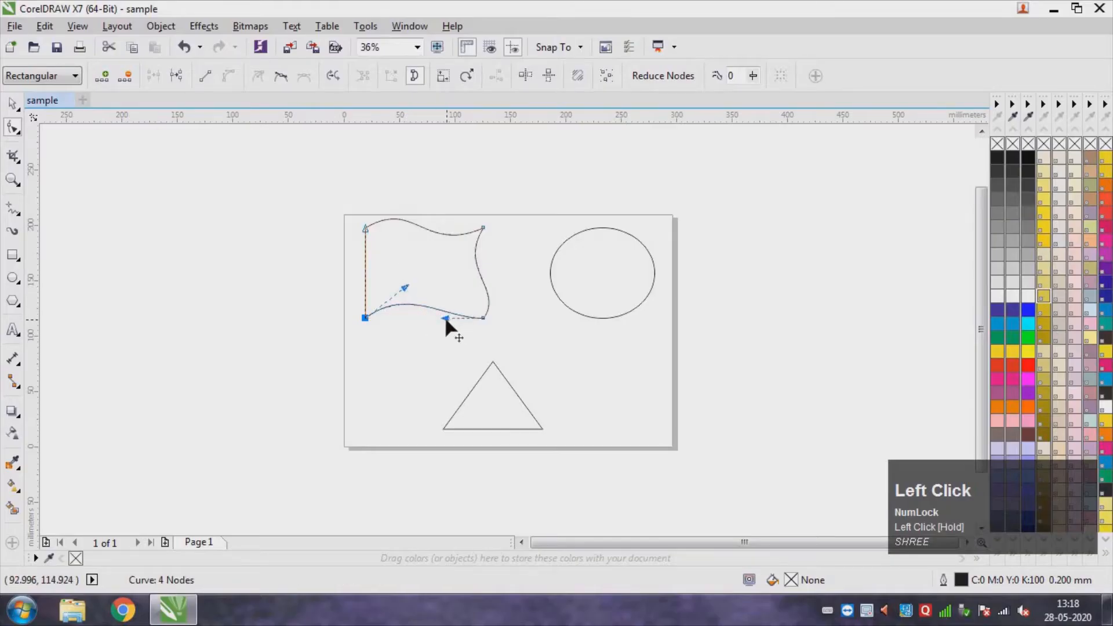
pyautogui.moveTo(446, 320); pyautogui.dragTo(427, 331)
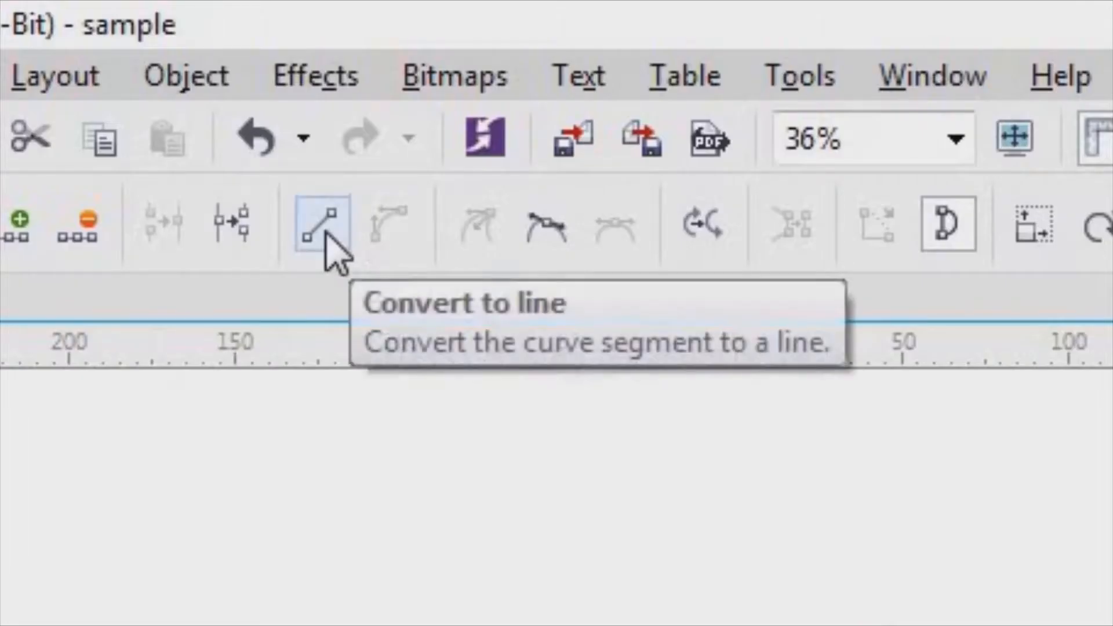
# Convert the rectangle's left edge to a curve and bend it into a wave.
pyautogui.click(322, 226)
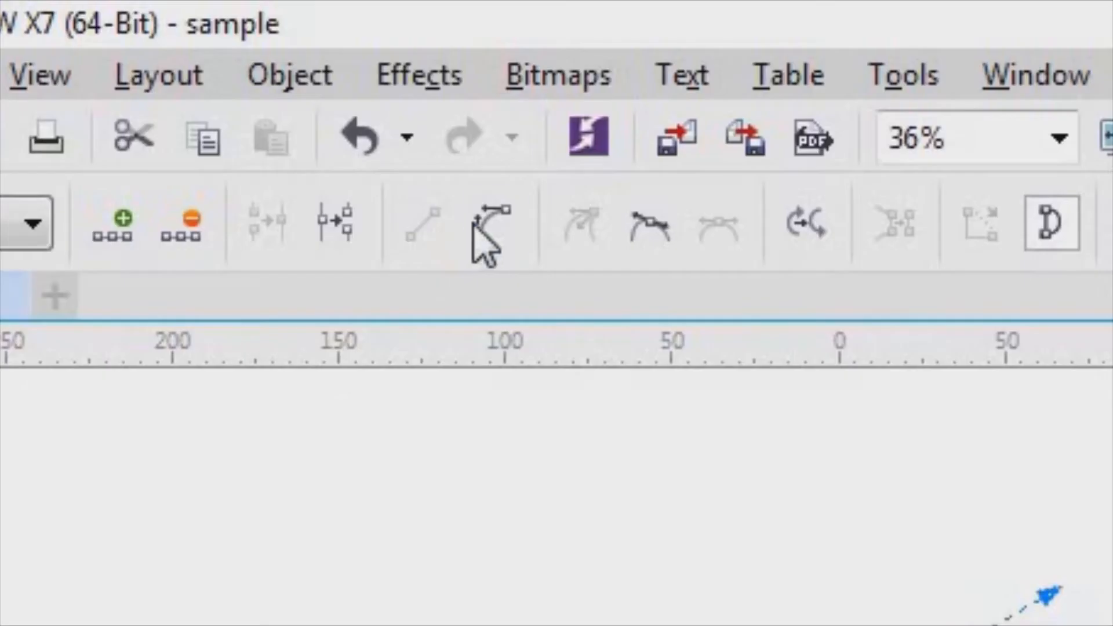
pyautogui.click(476, 227)
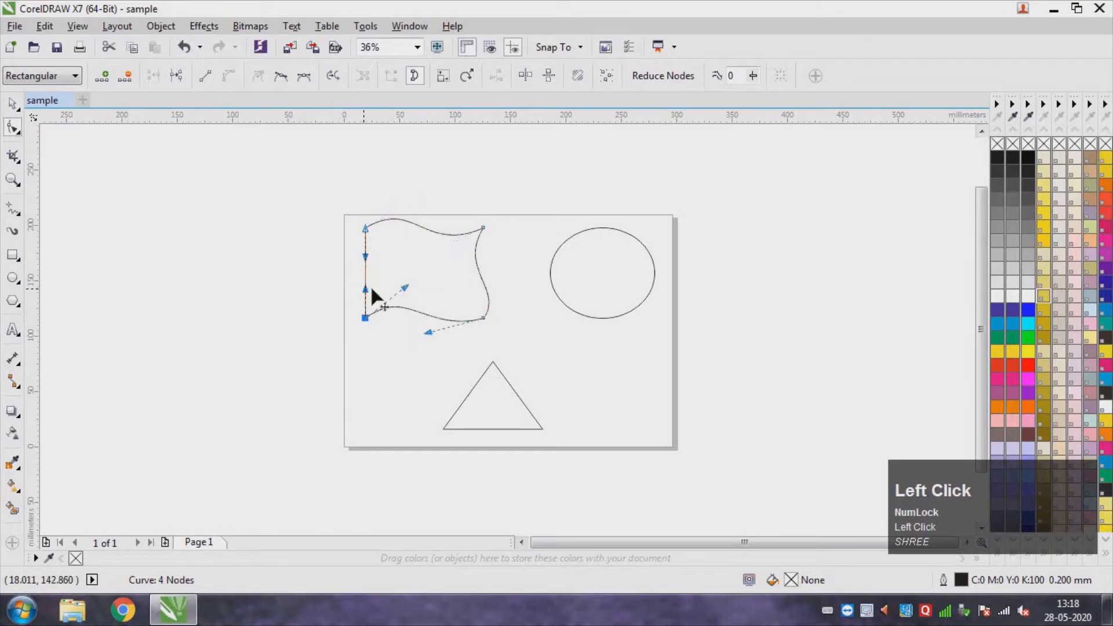
pyautogui.moveTo(365, 289); pyautogui.dragTo(330, 260)
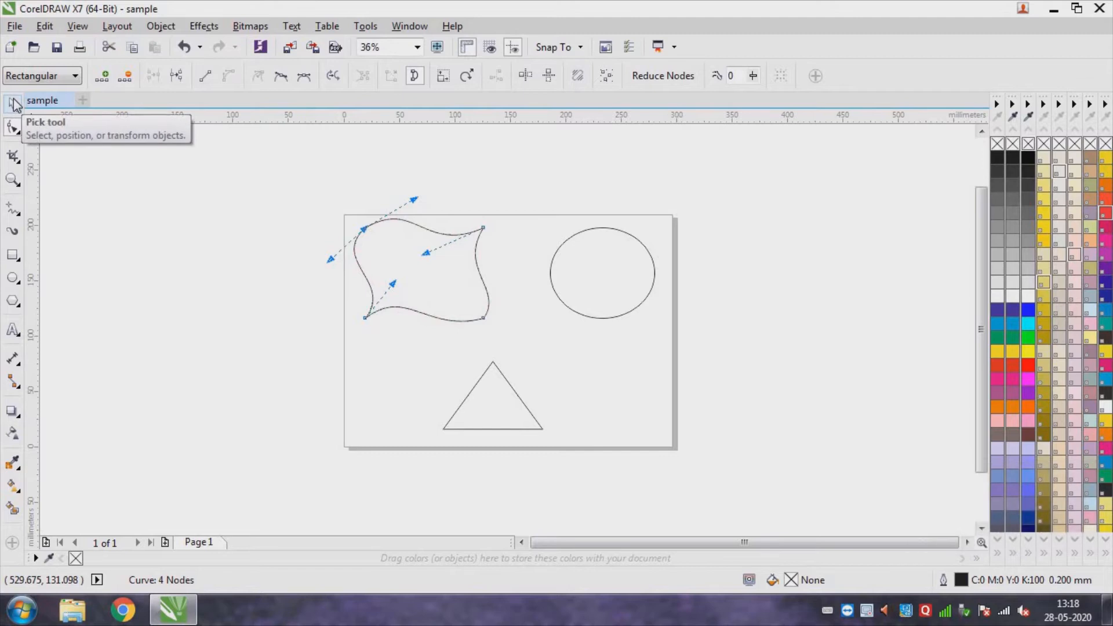
# Undo all the edge bends and segment conversions on the rectangle, back to its four straight sides.
pyautogui.press('ctrl')
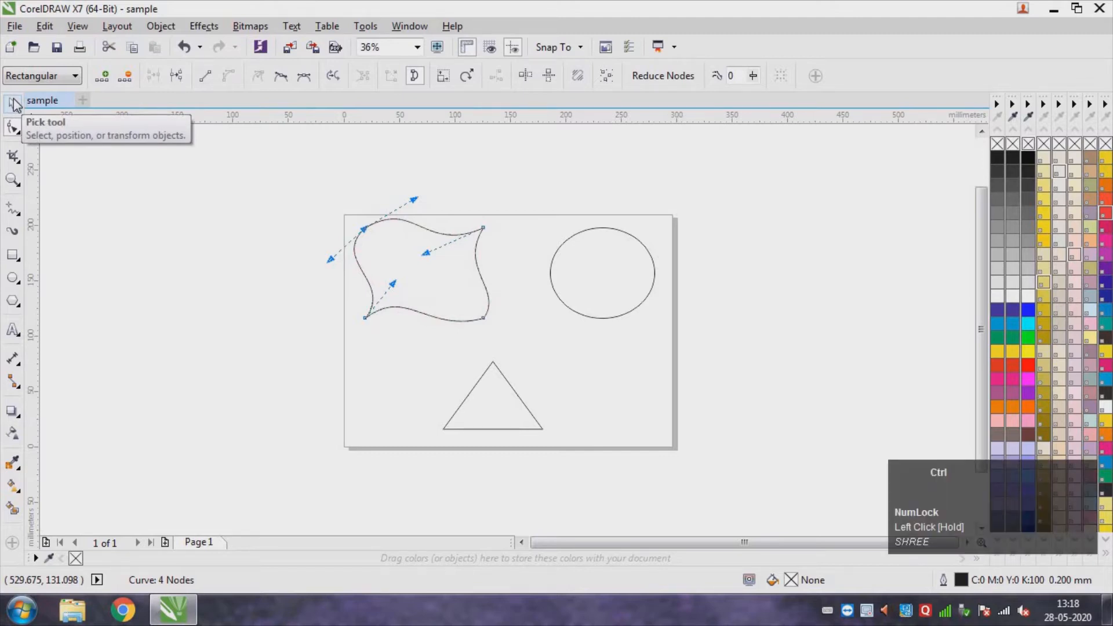
pyautogui.hotkey('ctrl', 'z')
pyautogui.hotkey('ctrl', 'z')
pyautogui.hotkey('ctrl', 'z')
pyautogui.hotkey('ctrl', 'z')
pyautogui.hotkey('ctrl', 'z')
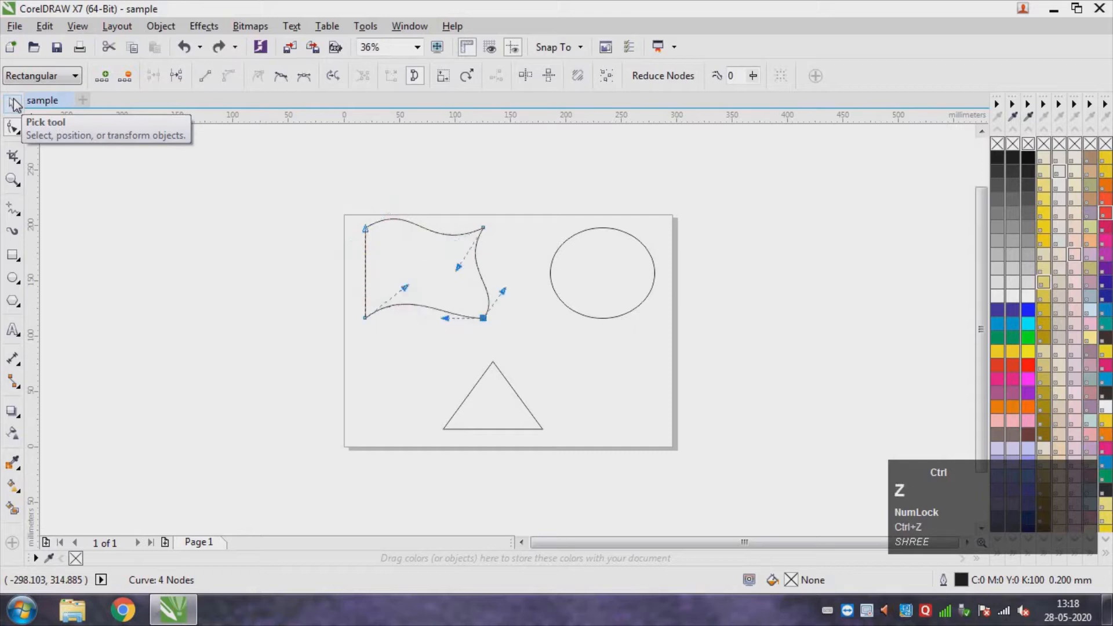
pyautogui.hotkey('ctrl', 'z')
pyautogui.hotkey('ctrl', 'z')
pyautogui.hotkey('ctrl', 'z')
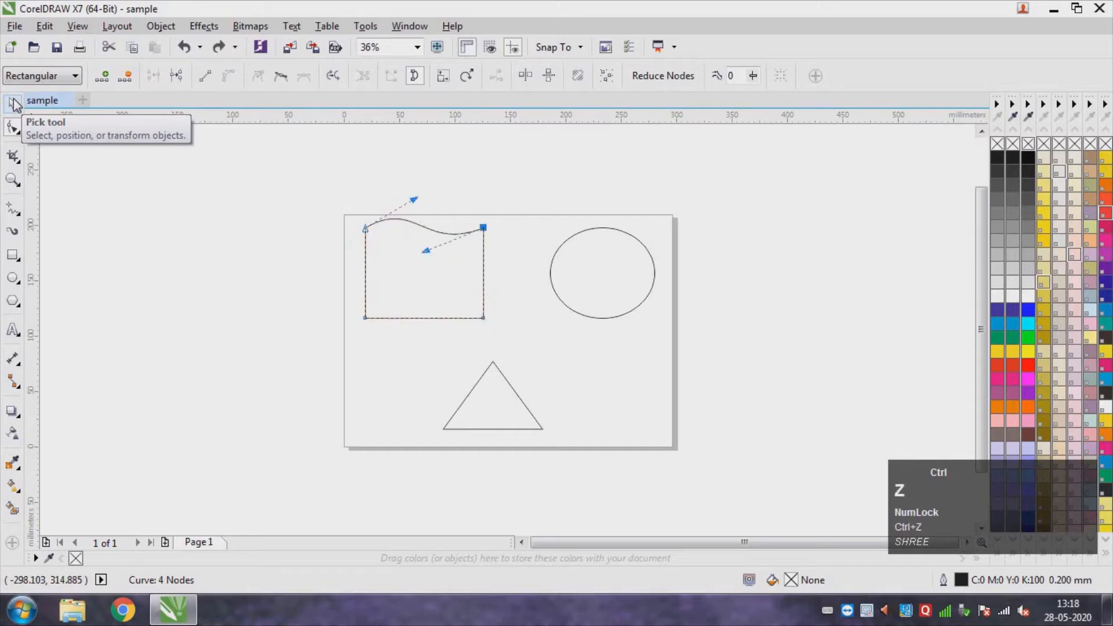
pyautogui.hotkey('ctrl', 'z')
pyautogui.hotkey('ctrl', 'z')
pyautogui.hotkey('ctrl', 'z')
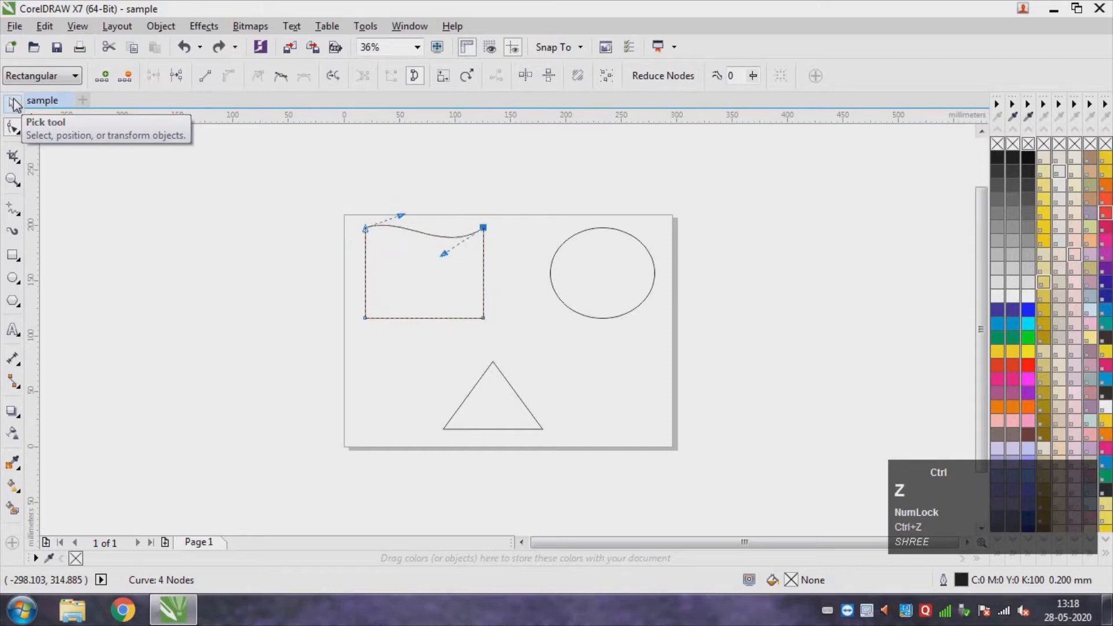
pyautogui.hotkey('ctrl', 'z')
pyautogui.hotkey('ctrl', 'z')
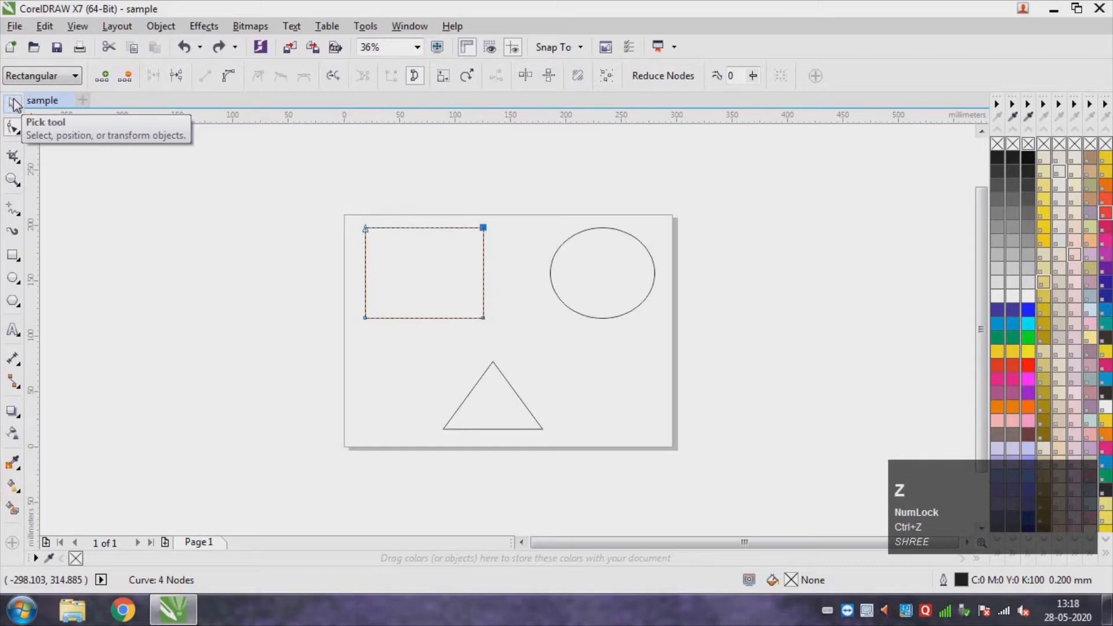
# Select the triangle's lower right corner node and convert its segment to a curve.
pyautogui.click(498, 428)
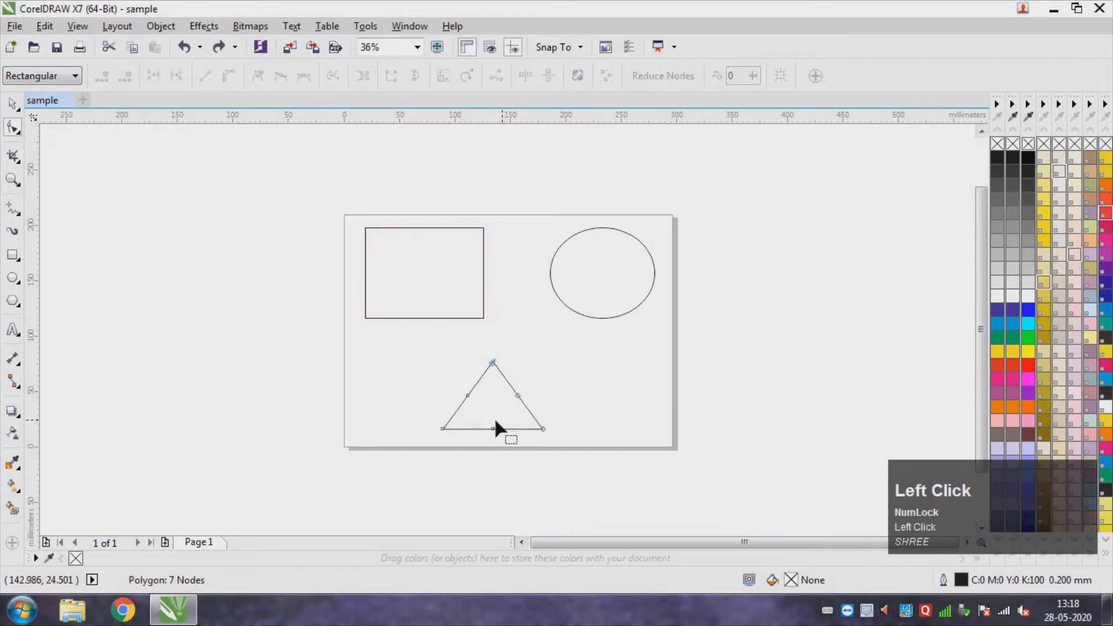
pyautogui.click(543, 429)
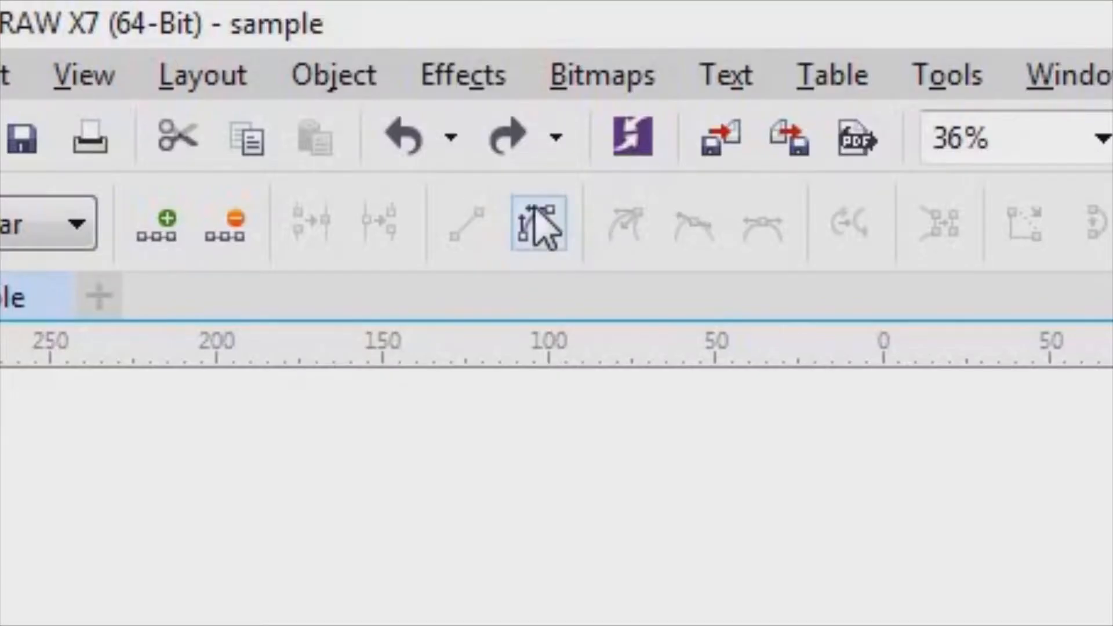
pyautogui.click(229, 75)
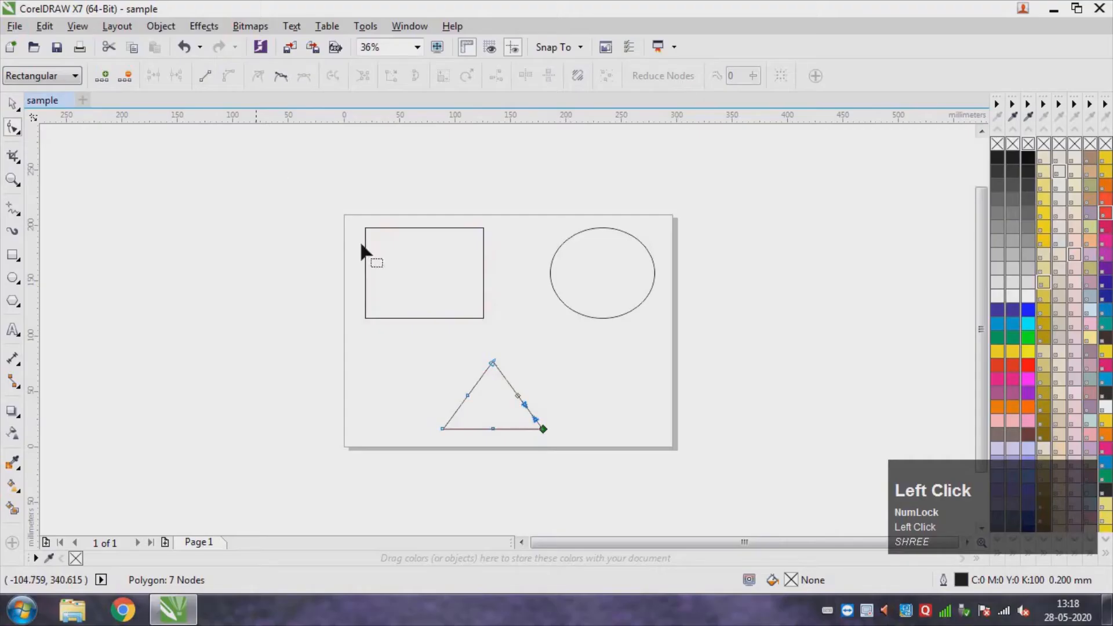
# Delete the midpoint node on the triangle's right side.
pyautogui.click(518, 396)
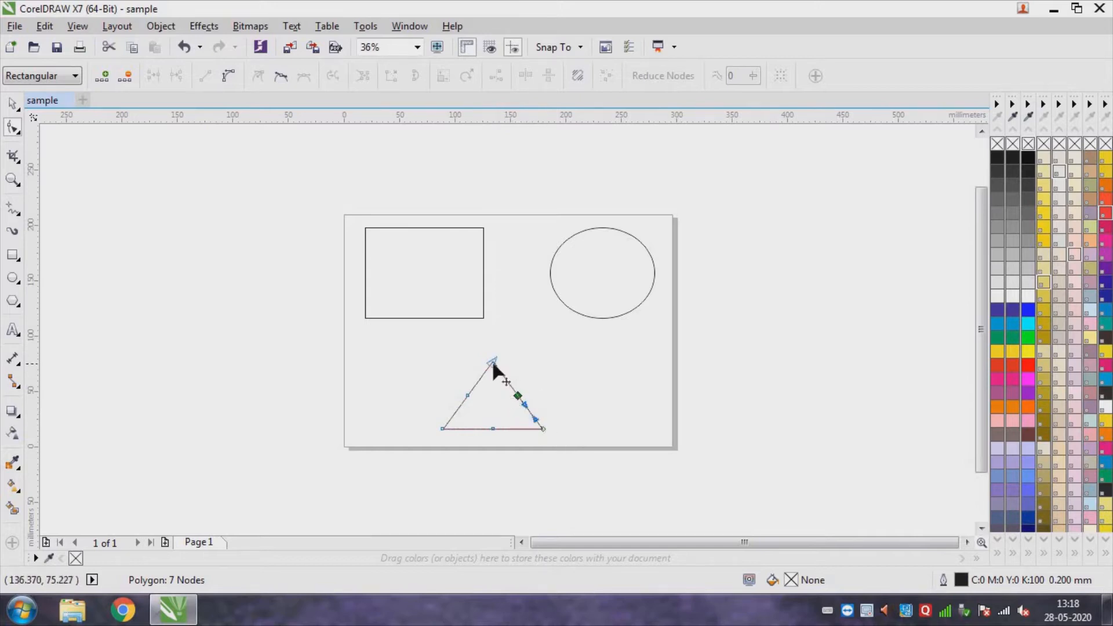
pyautogui.click(516, 395)
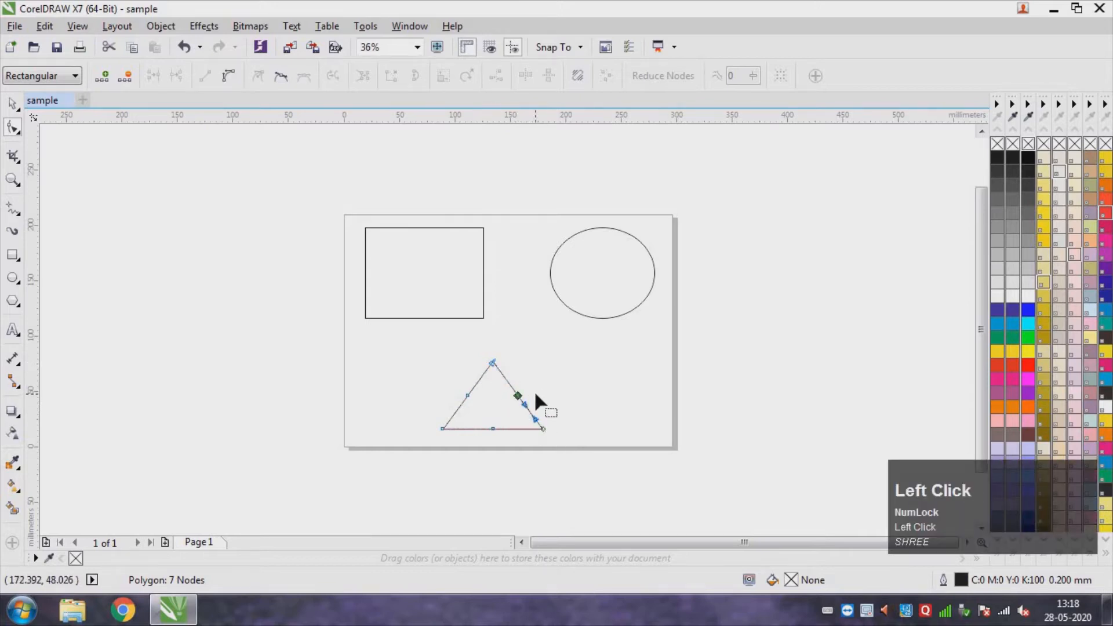
pyautogui.press('Delete')
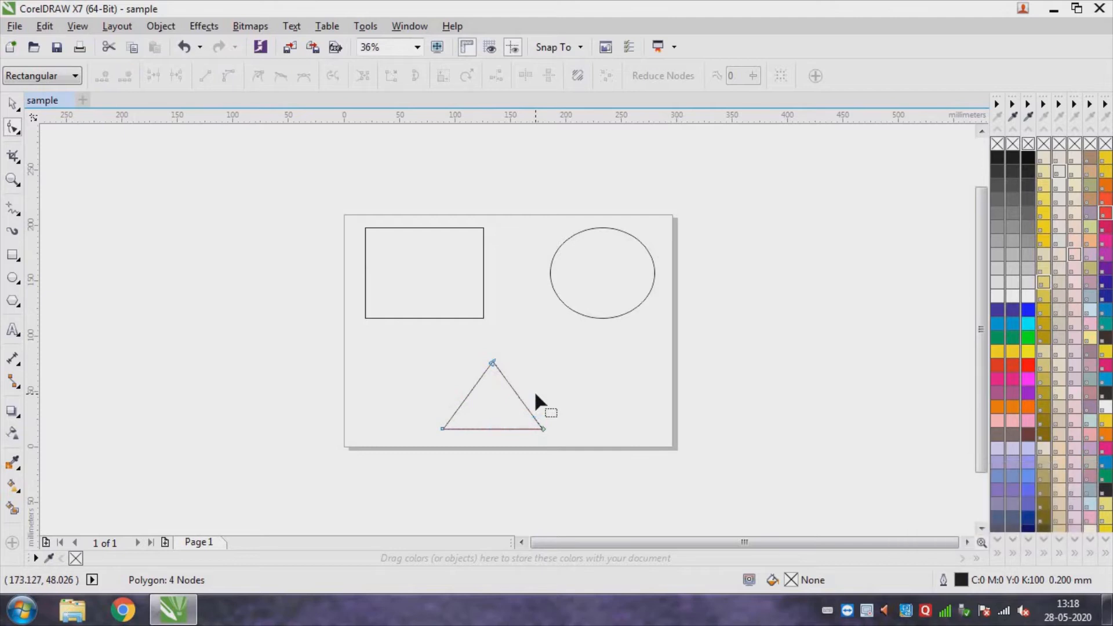
# Select the triangle's corner nodes in turn to examine their handles, ending with the lower left corner.
pyautogui.click(542, 429)
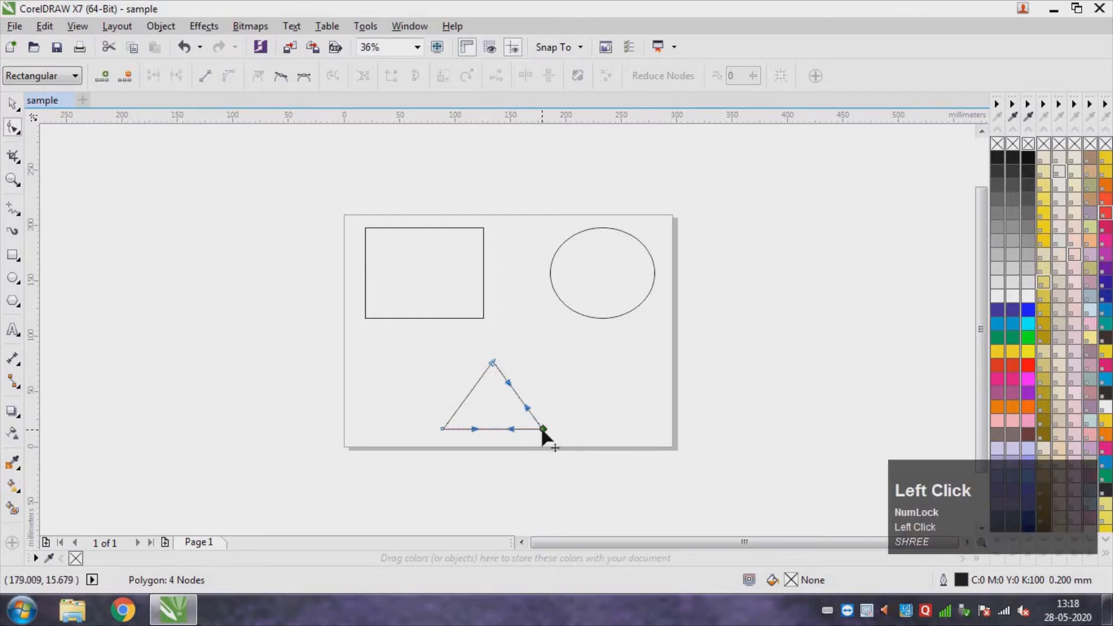
pyautogui.click(442, 429)
pyautogui.click(543, 429)
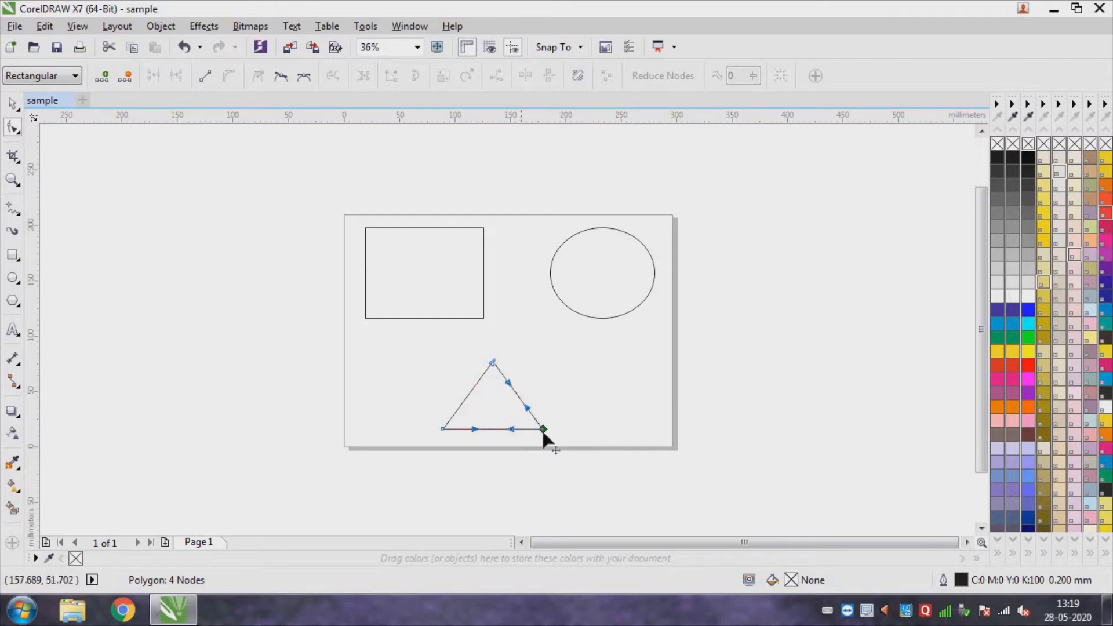
pyautogui.click(441, 429)
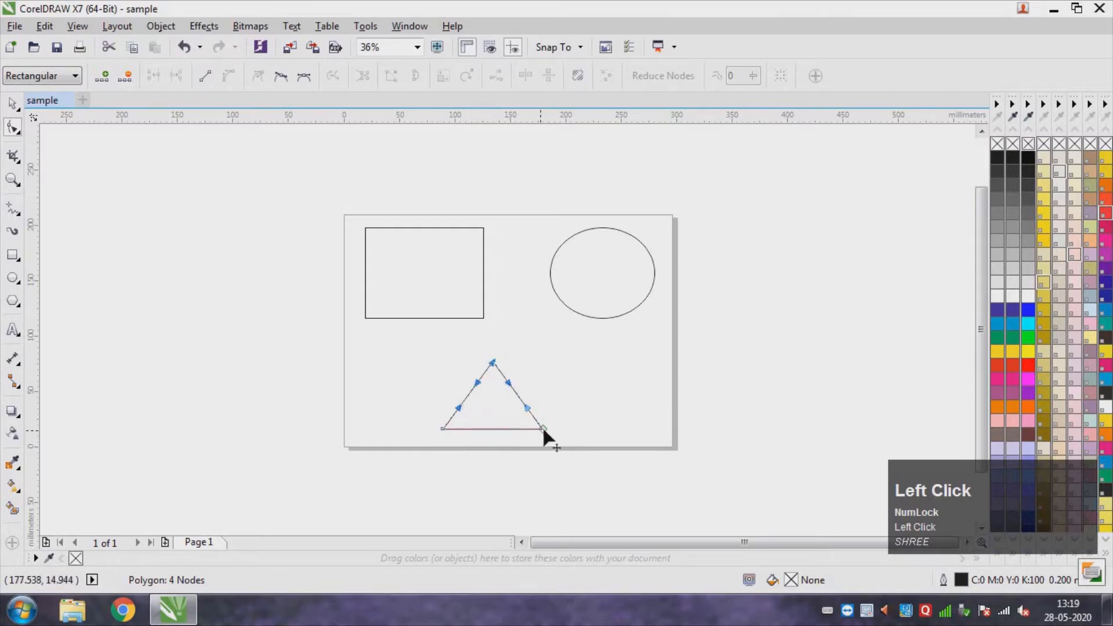
pyautogui.click(442, 429)
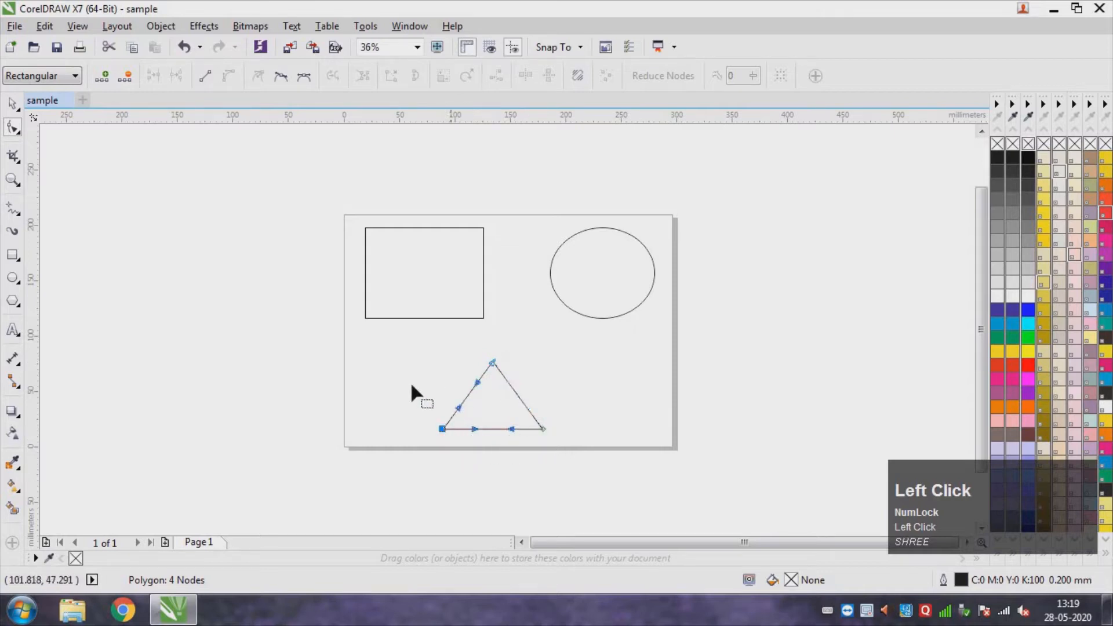
# Convert the ellipse to curves and select its rightmost node.
pyautogui.click(588, 302)
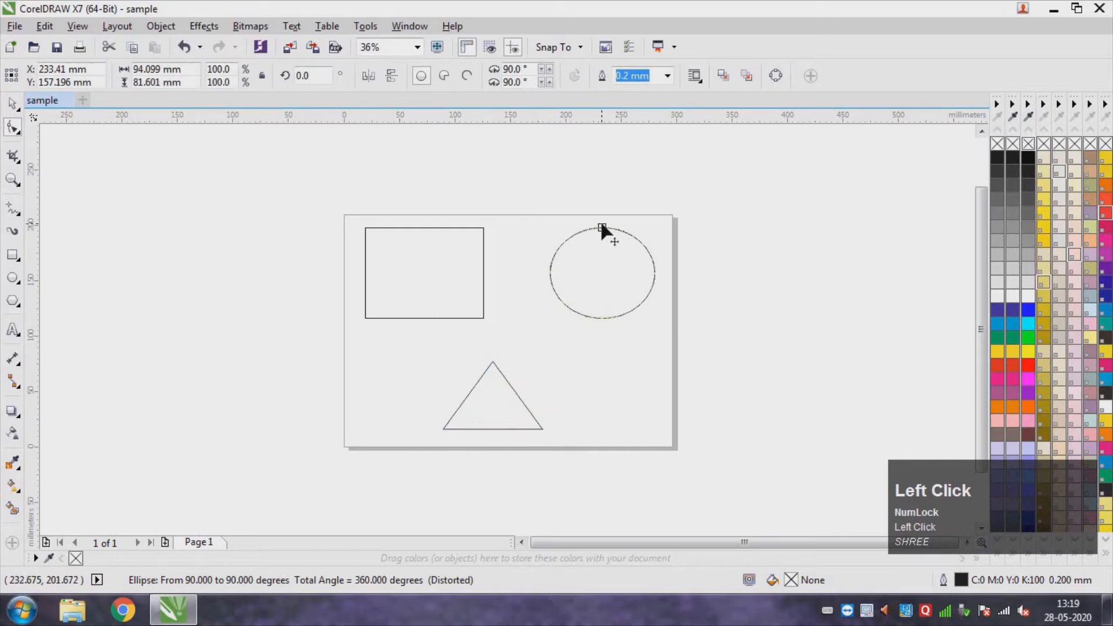
pyautogui.click(160, 26)
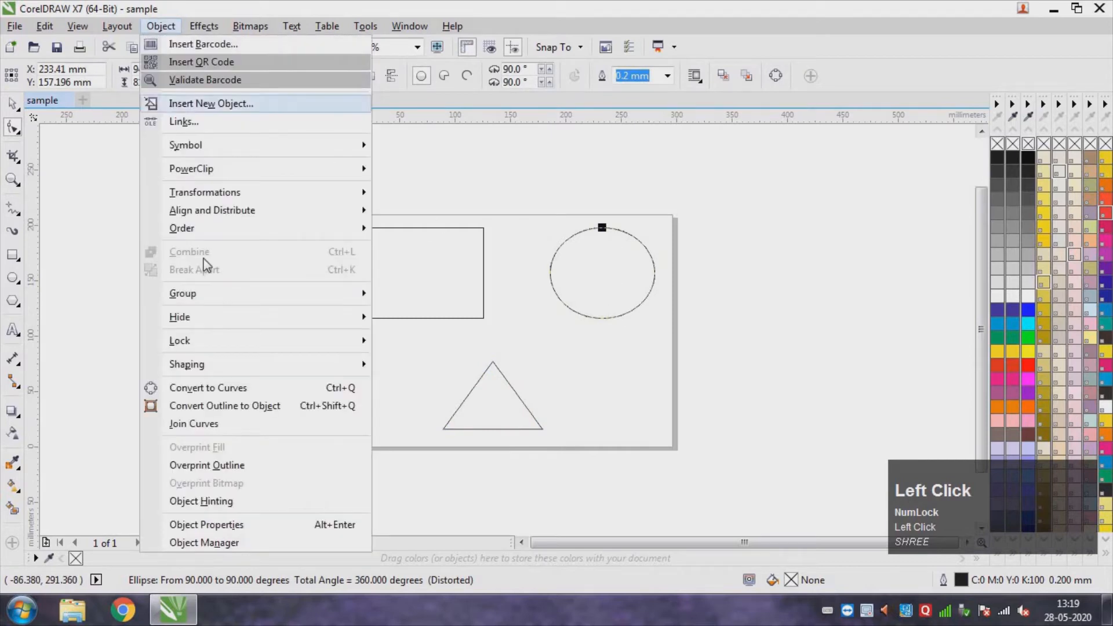
pyautogui.click(253, 388)
pyautogui.click(656, 268)
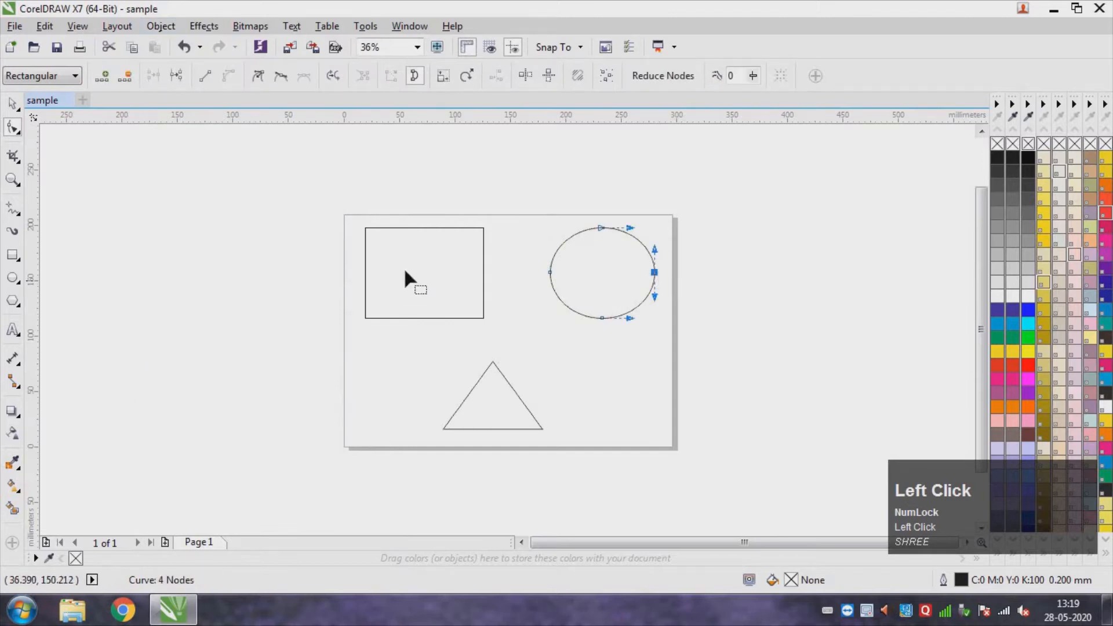
# Try distorting the ellipse by pulling its top node's handle up and outward, and undo the change.
pyautogui.moveTo(631, 226); pyautogui.dragTo(655, 212)
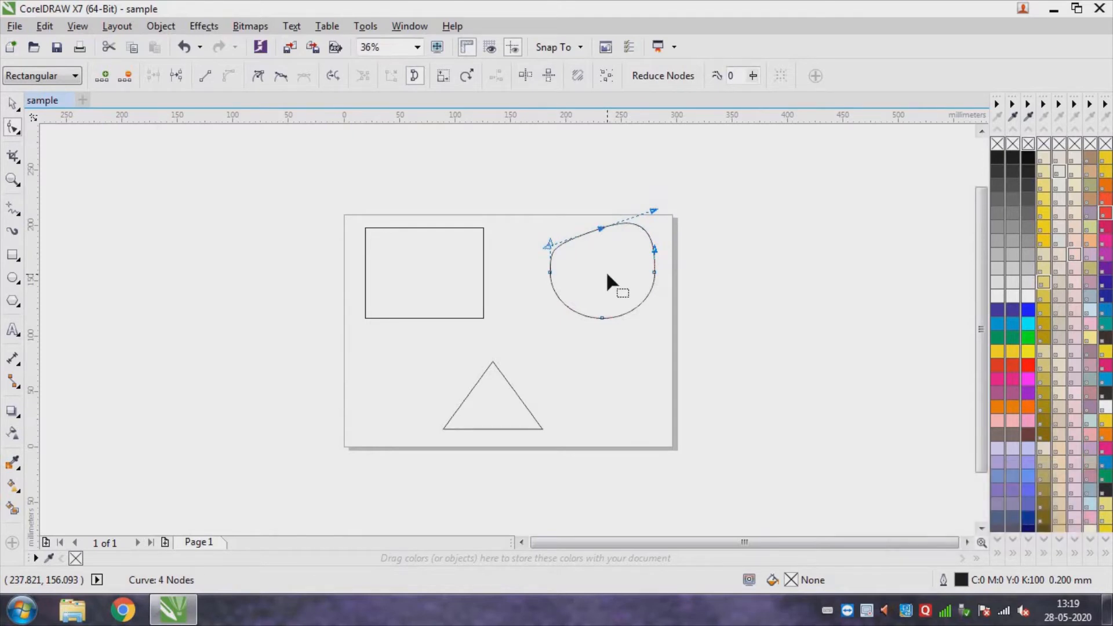
pyautogui.press('ctrl')
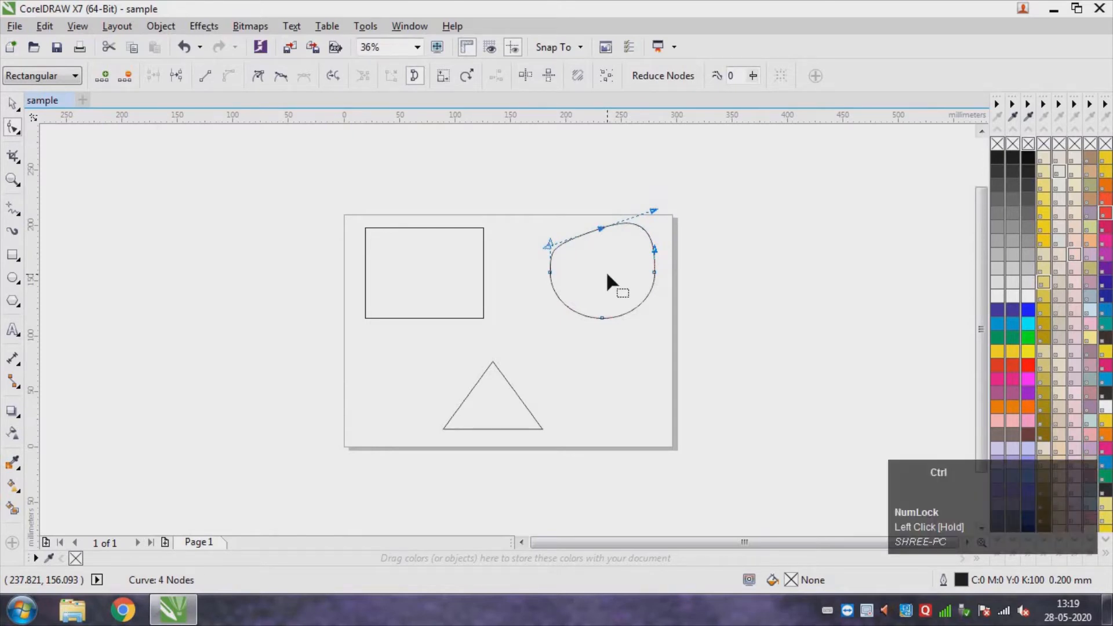
pyautogui.hotkey('ctrl', 'z')
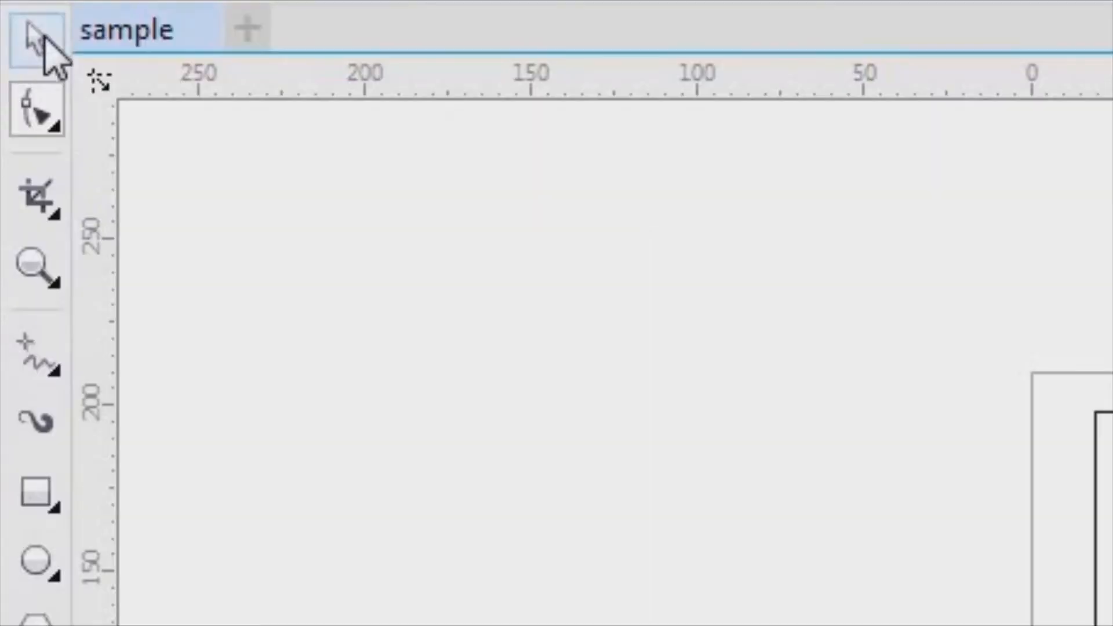
# Select the rectangle and activate the Smooth tool for it.
pyautogui.click(45, 39)
pyautogui.click(659, 307)
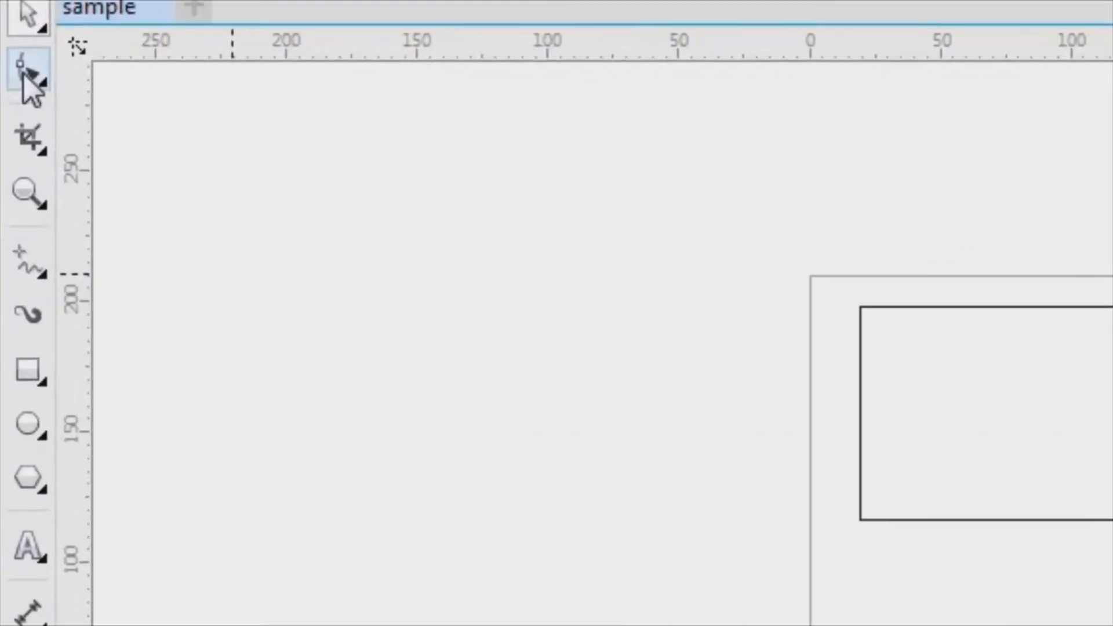
pyautogui.click(12, 129)
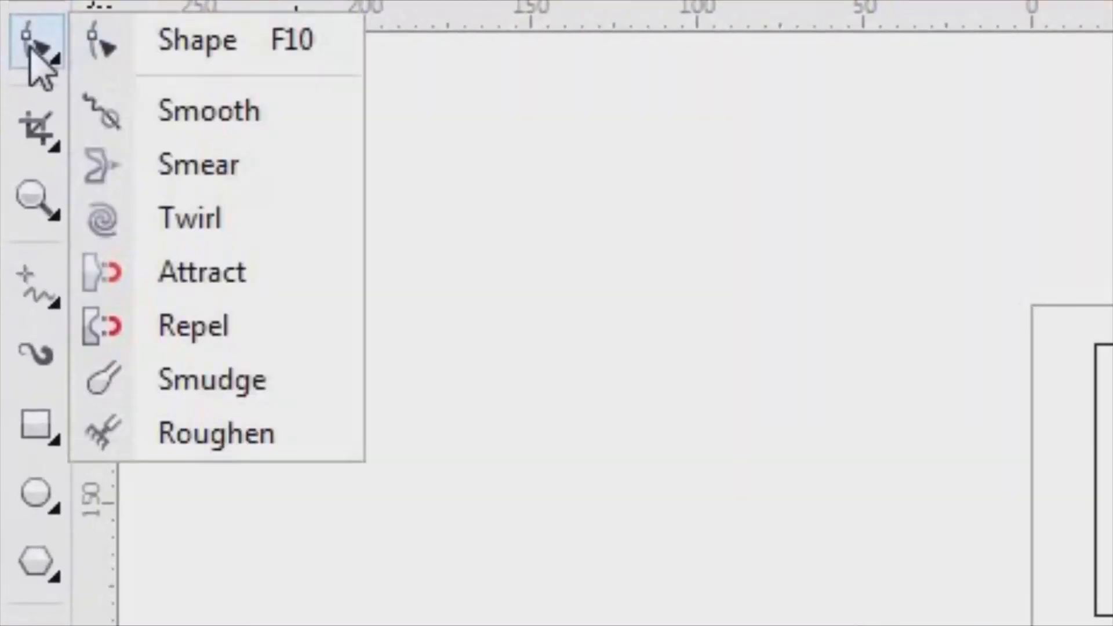
pyautogui.click(139, 104)
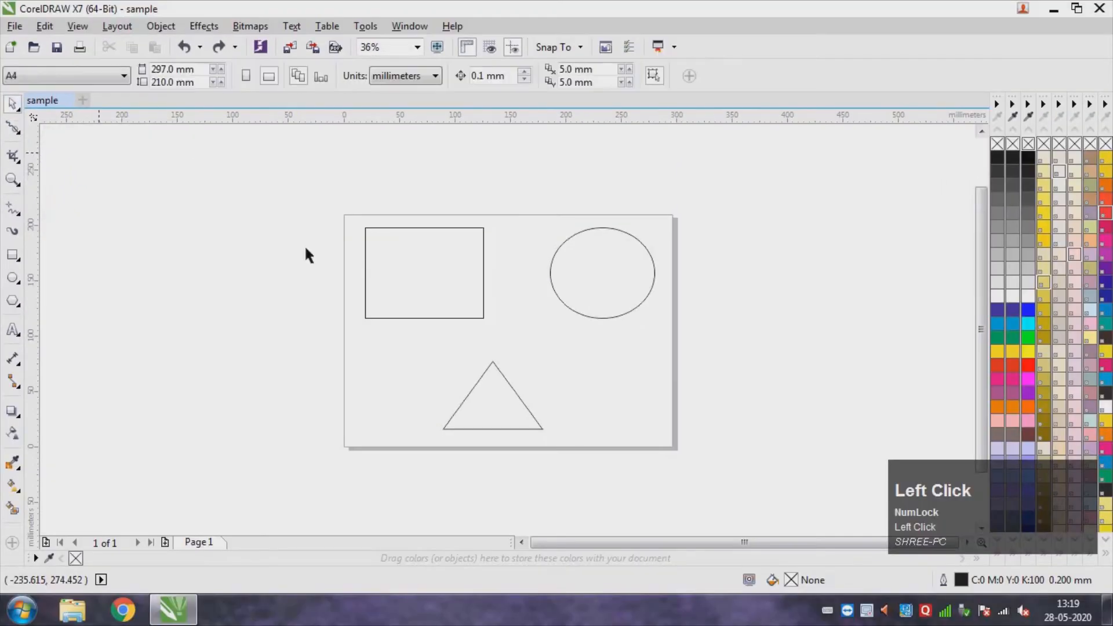
pyautogui.click(439, 271)
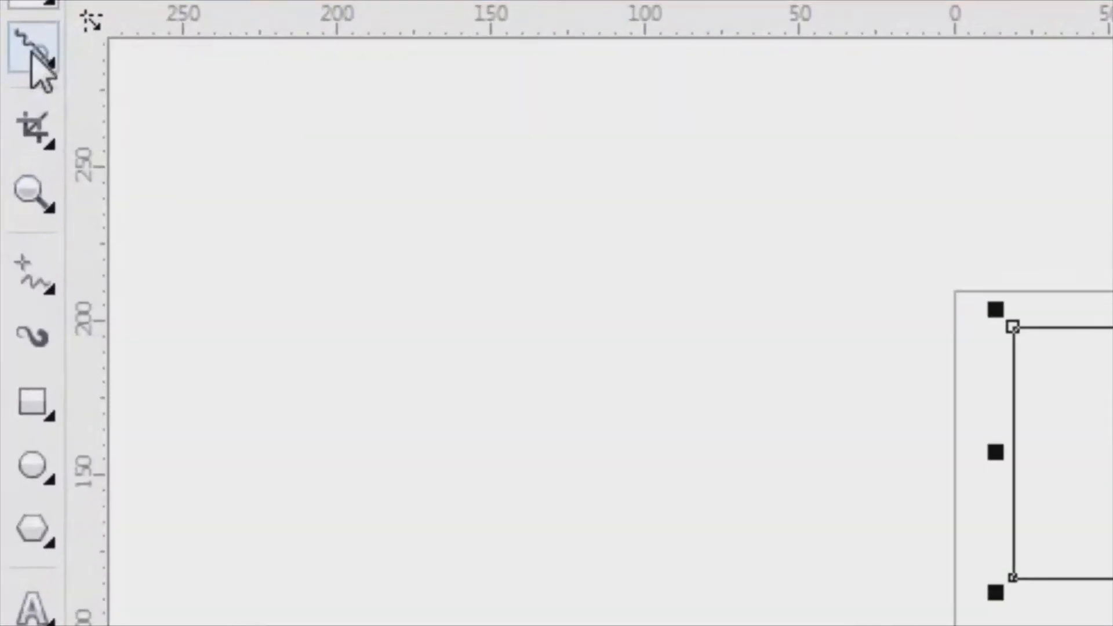
pyautogui.click(33, 55)
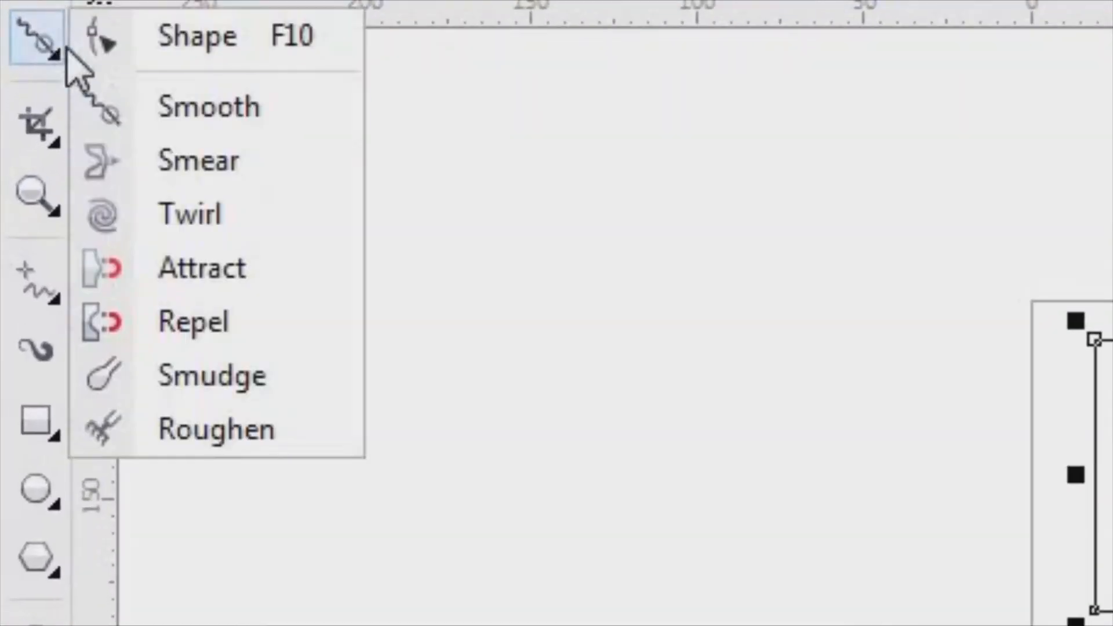
pyautogui.click(191, 116)
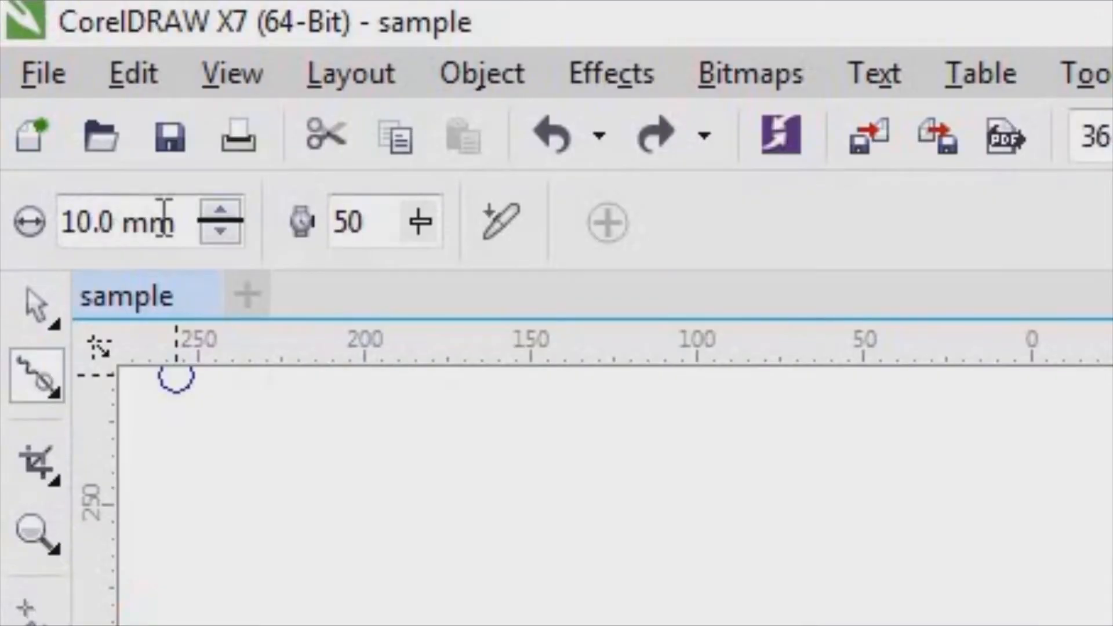
# Set the Smooth tool's nib size to 30 mm and its rate to 40.
pyautogui.moveTo(60, 78); pyautogui.dragTo(16, 80)
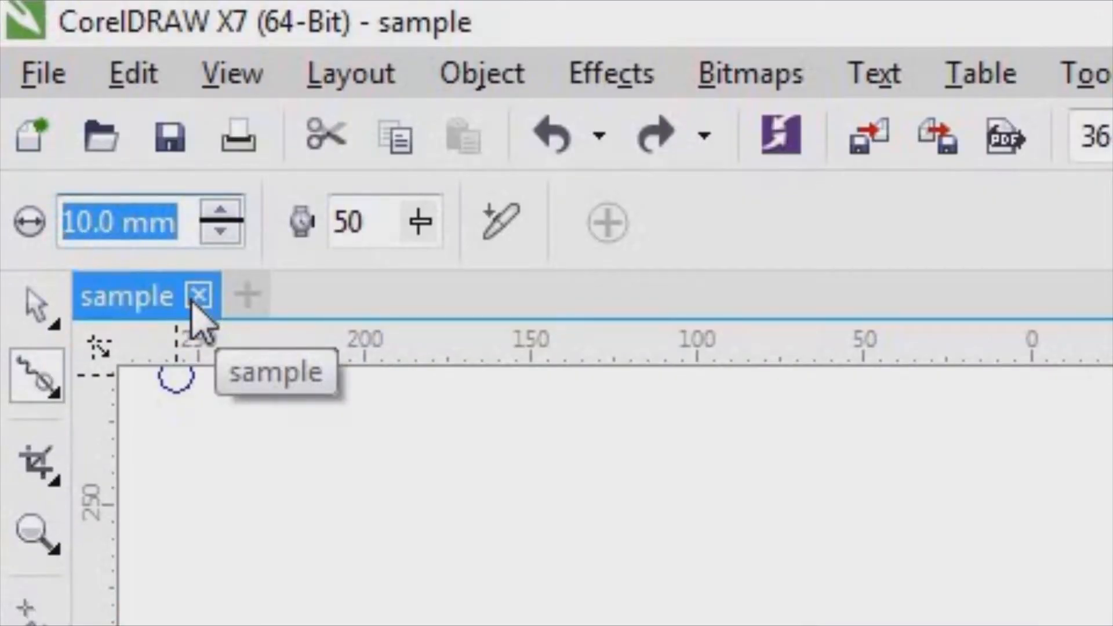
pyautogui.write('30')
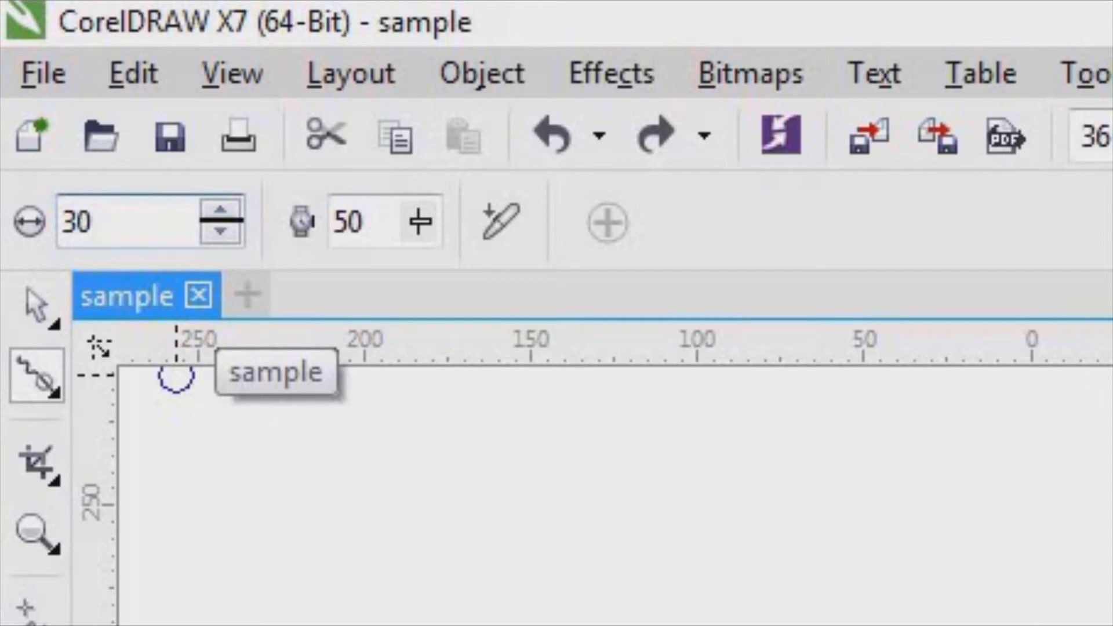
pyautogui.press('Return')
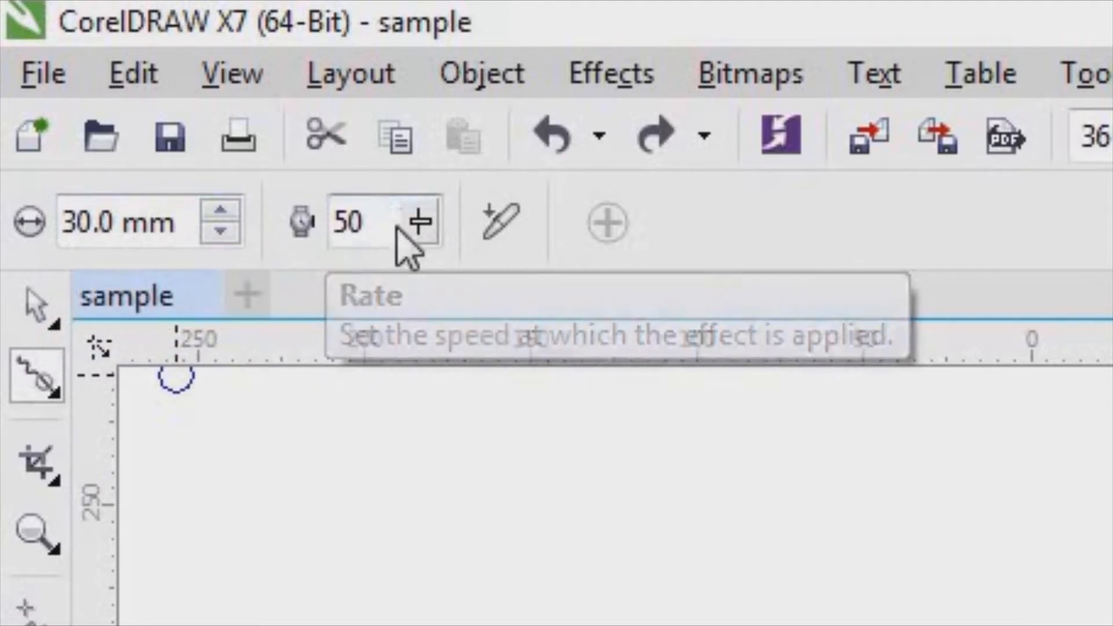
pyautogui.moveTo(379, 226); pyautogui.dragTo(268, 221)
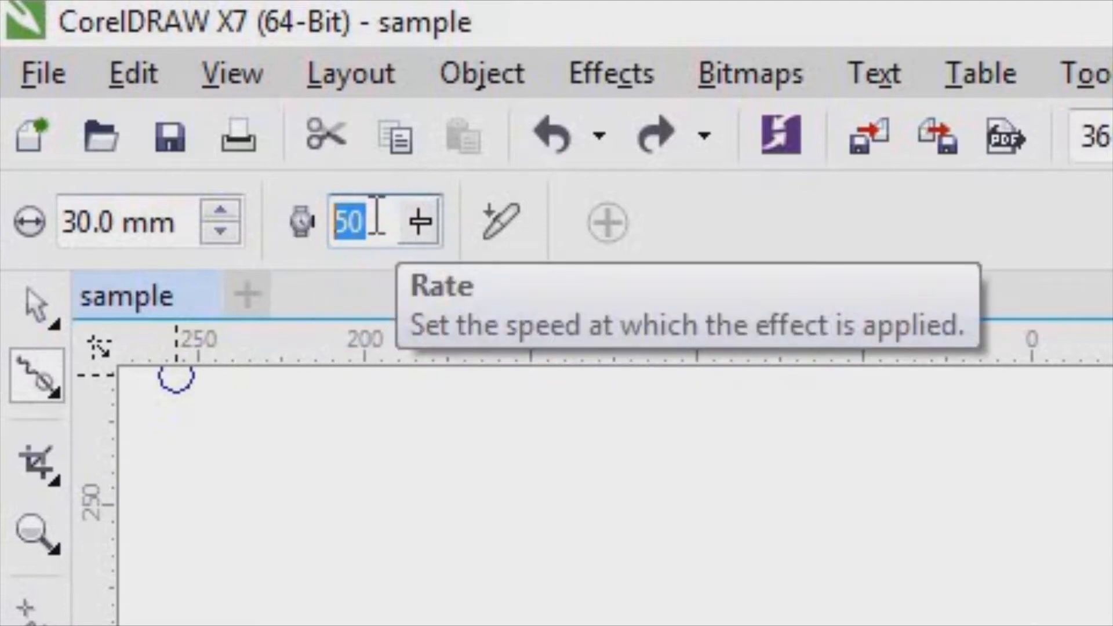
pyautogui.write('40')
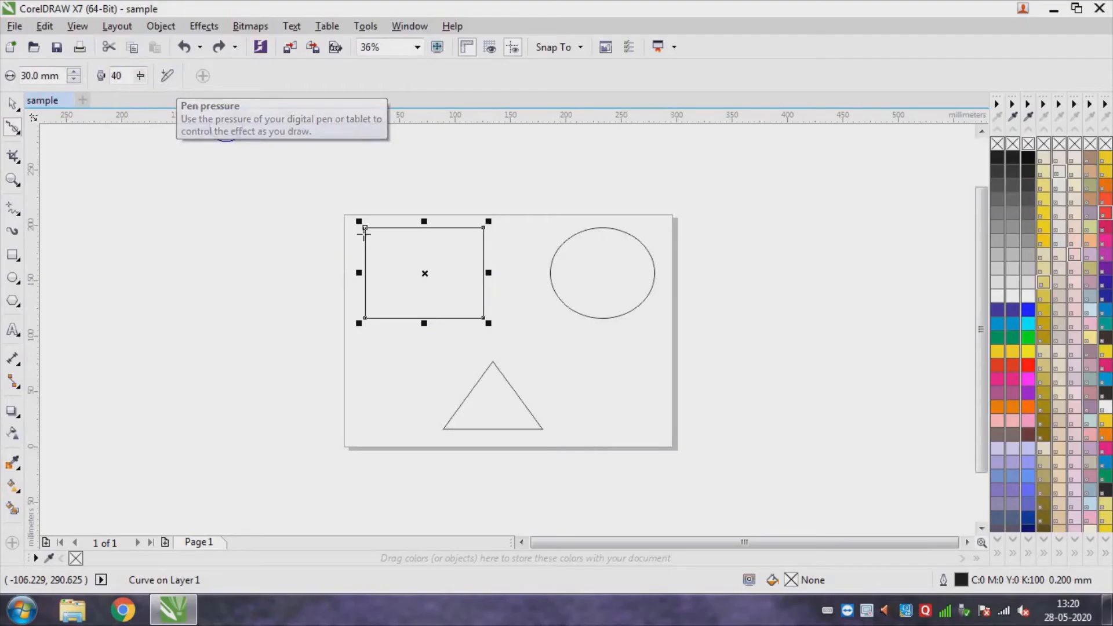
# Try rounding all four corners of the rectangle with repeated strokes of the Smooth tool.
pyautogui.moveTo(479, 310); pyautogui.dragTo(464, 350)
pyautogui.moveTo(476, 307)
pyautogui.mouseDown()
pyautogui.moveTo(534, 342)
pyautogui.moveTo(469, 316)
pyautogui.moveTo(485, 321)
pyautogui.moveTo(464, 301)
pyautogui.moveTo(492, 322)
pyautogui.moveTo(477, 301)
pyautogui.moveTo(494, 322)
pyautogui.moveTo(466, 304)
pyautogui.mouseUp()
pyautogui.click(484, 322)
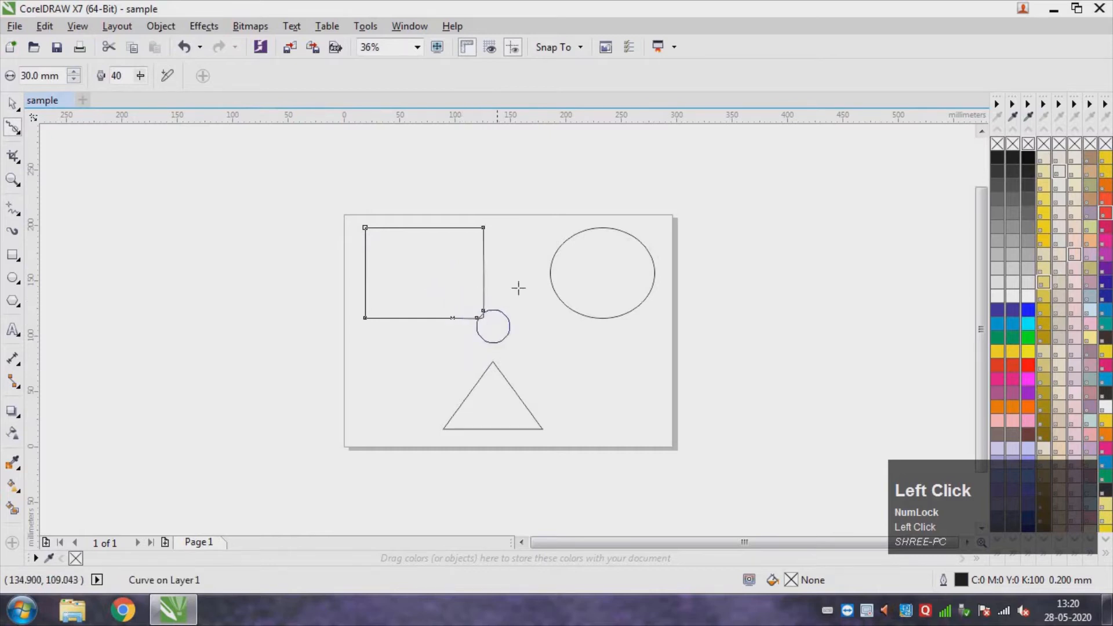
pyautogui.moveTo(489, 221)
pyautogui.mouseDown()
pyautogui.moveTo(455, 258)
pyautogui.moveTo(472, 238)
pyautogui.mouseUp()
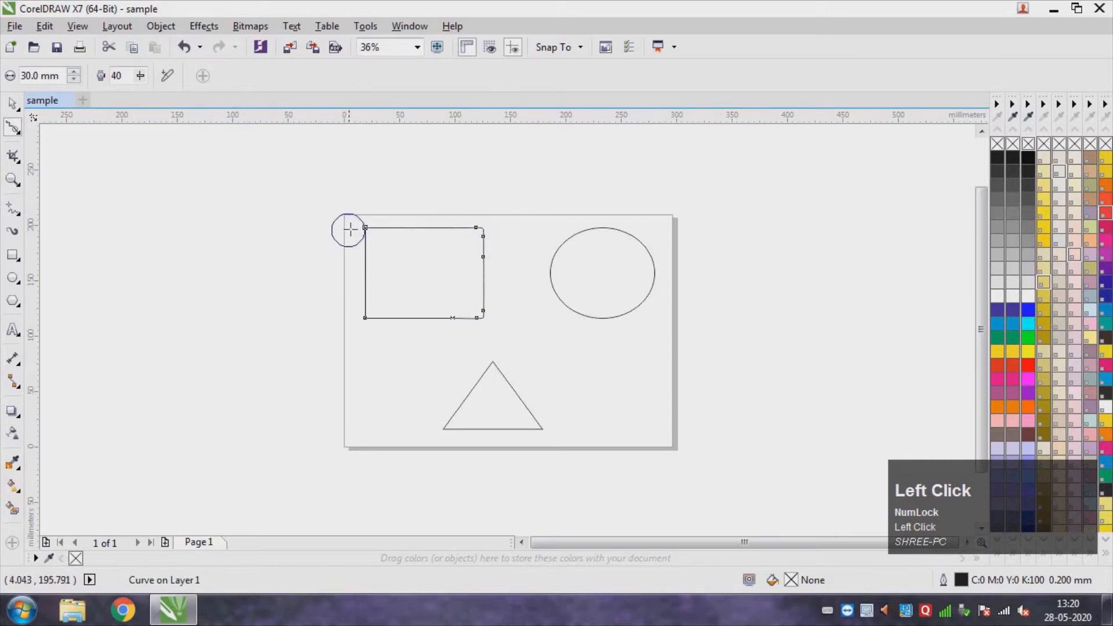
pyautogui.moveTo(360, 228)
pyautogui.mouseDown()
pyautogui.moveTo(402, 255)
pyautogui.moveTo(375, 254)
pyautogui.moveTo(387, 261)
pyautogui.moveTo(401, 244)
pyautogui.moveTo(420, 264)
pyautogui.mouseUp()
pyautogui.moveTo(367, 230); pyautogui.dragTo(406, 247)
pyautogui.moveTo(368, 323); pyautogui.dragTo(387, 282)
pyautogui.moveTo(360, 318)
pyautogui.mouseDown()
pyautogui.moveTo(400, 289)
pyautogui.moveTo(388, 279)
pyautogui.moveTo(379, 292)
pyautogui.mouseUp()
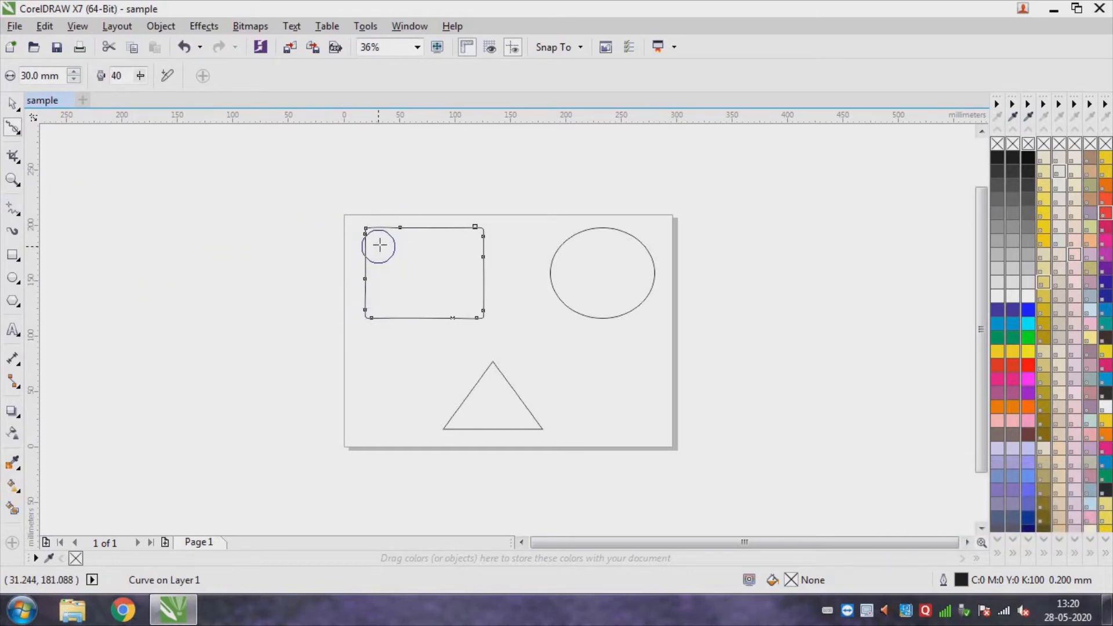
pyautogui.moveTo(364, 228); pyautogui.dragTo(392, 257)
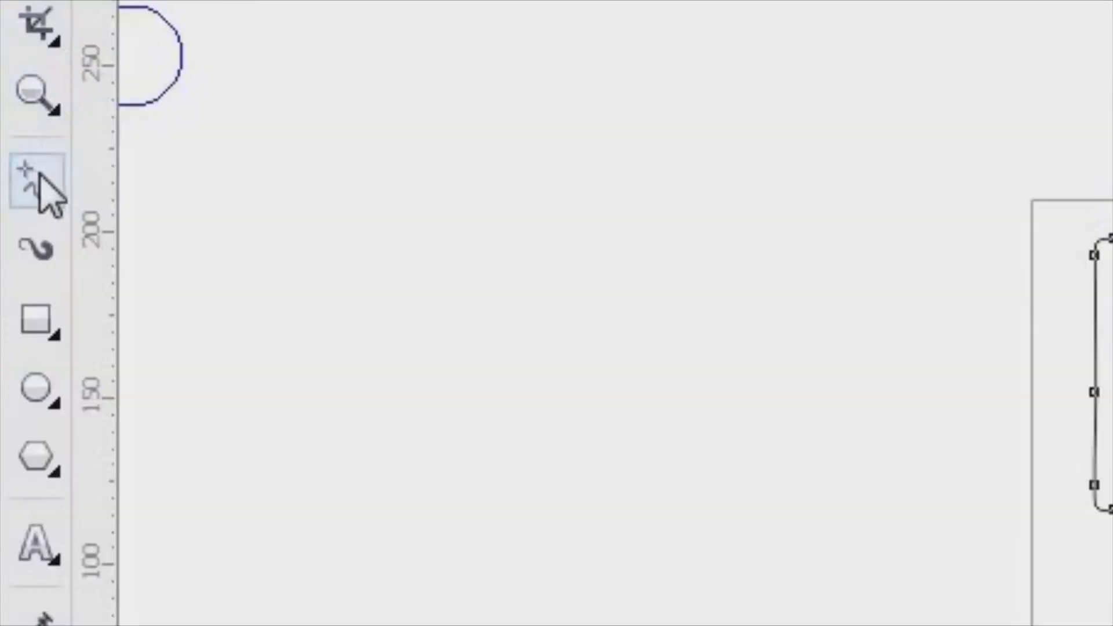
# Examine the rectangle's rounded upper left corner up close, and undo the corner smoothing.
pyautogui.click(36, 95)
pyautogui.moveTo(349, 208); pyautogui.dragTo(429, 298)
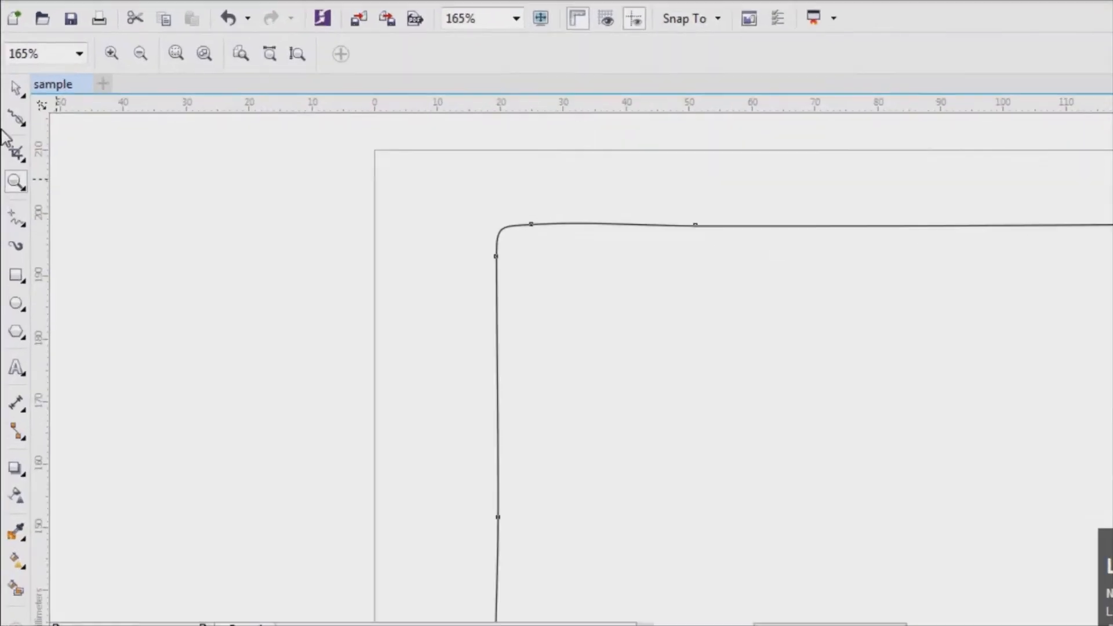
pyautogui.click(18, 119)
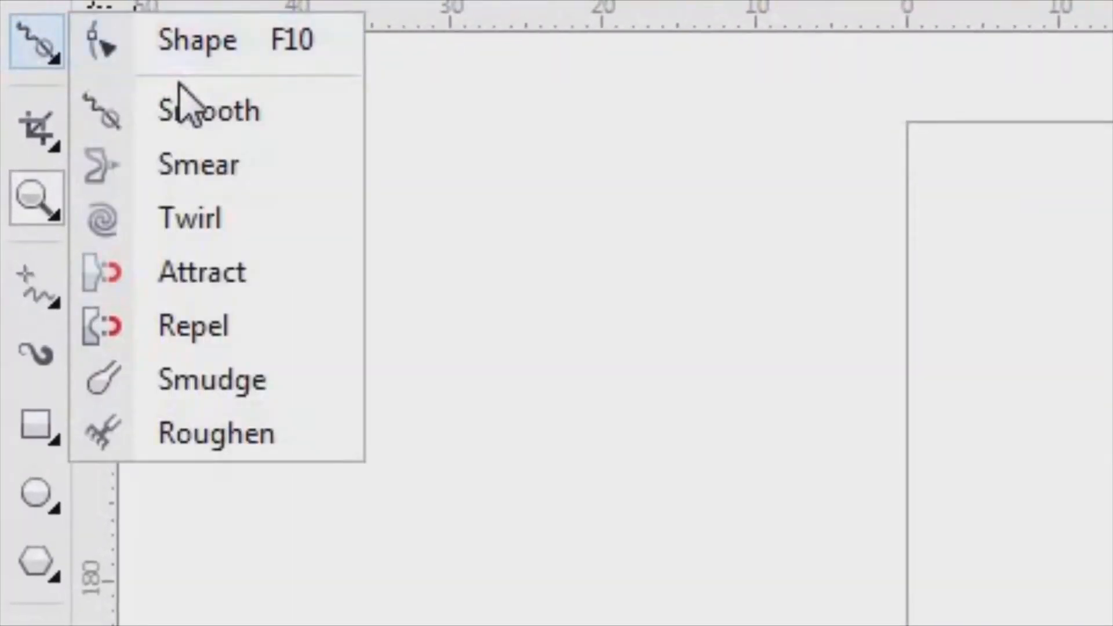
pyautogui.click(199, 113)
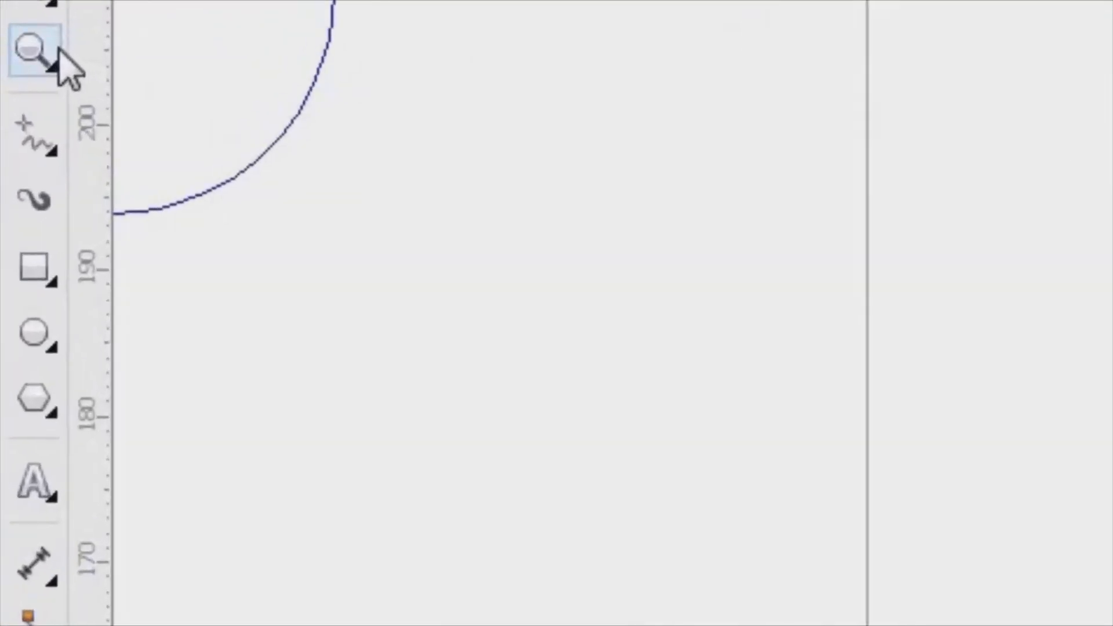
pyautogui.rightClick(27, 183)
pyautogui.click(34, 41)
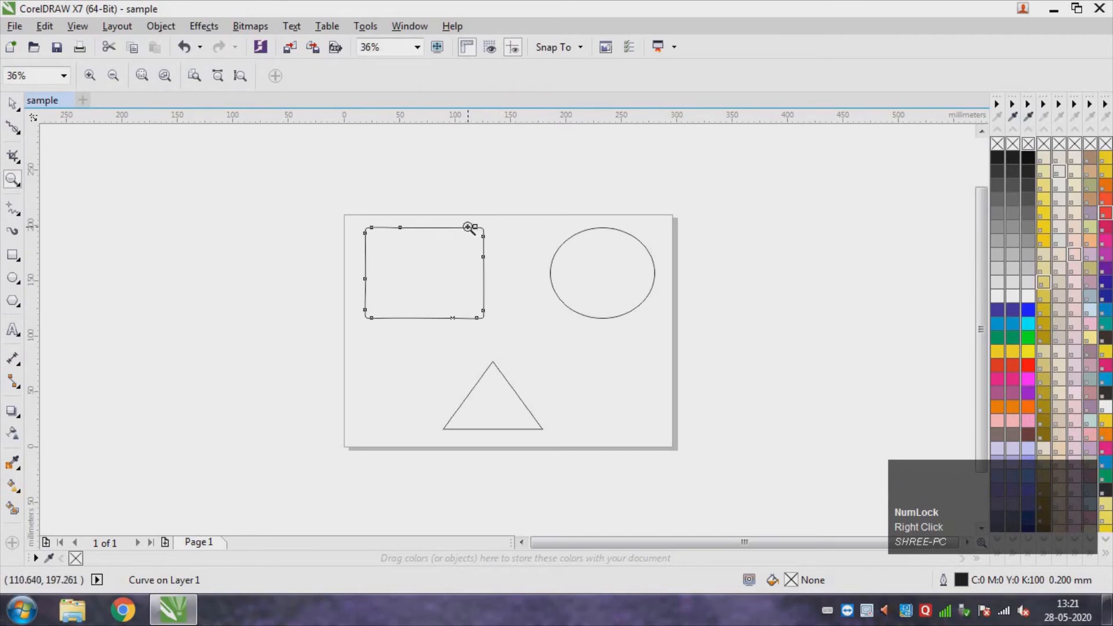
pyautogui.press('ctrl')
pyautogui.hotkey('ctrl', 'z')
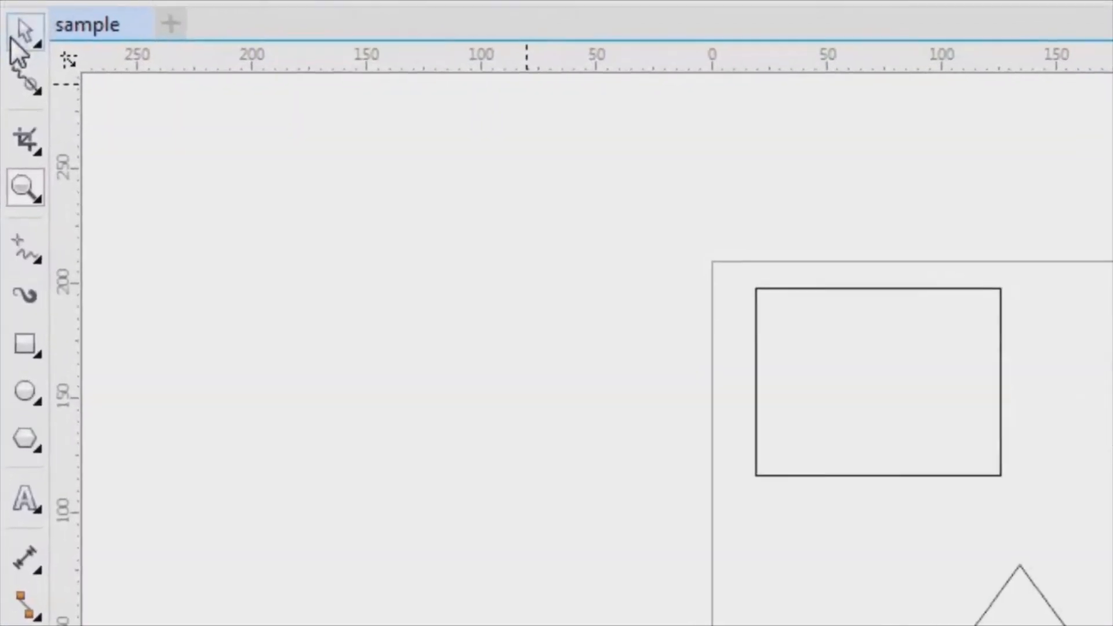
pyautogui.click(11, 106)
pyautogui.click(46, 58)
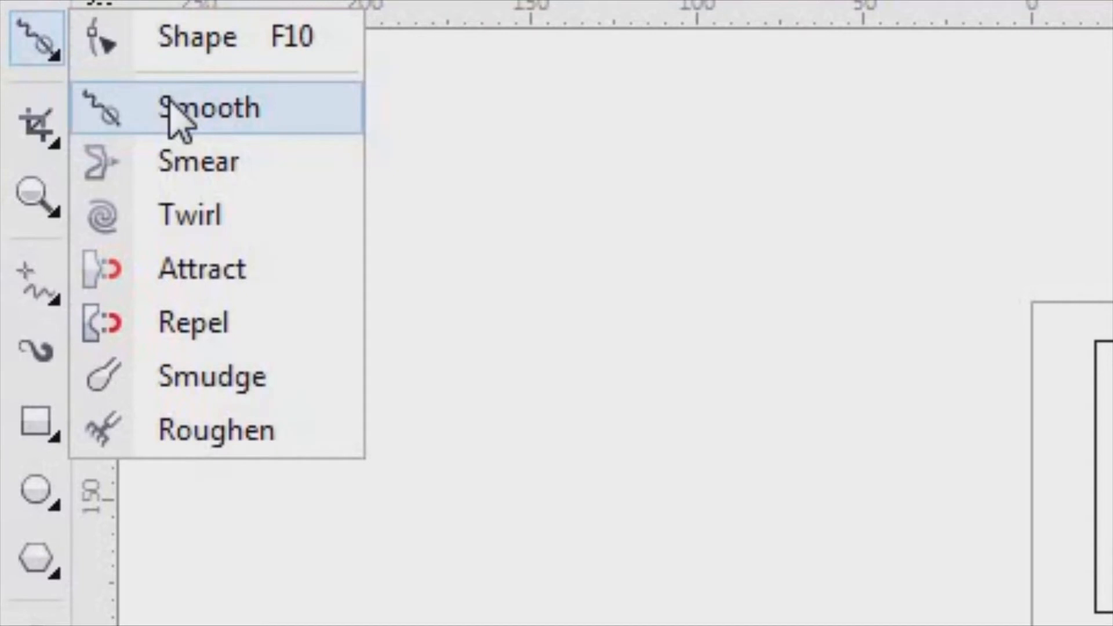
pyautogui.click(179, 168)
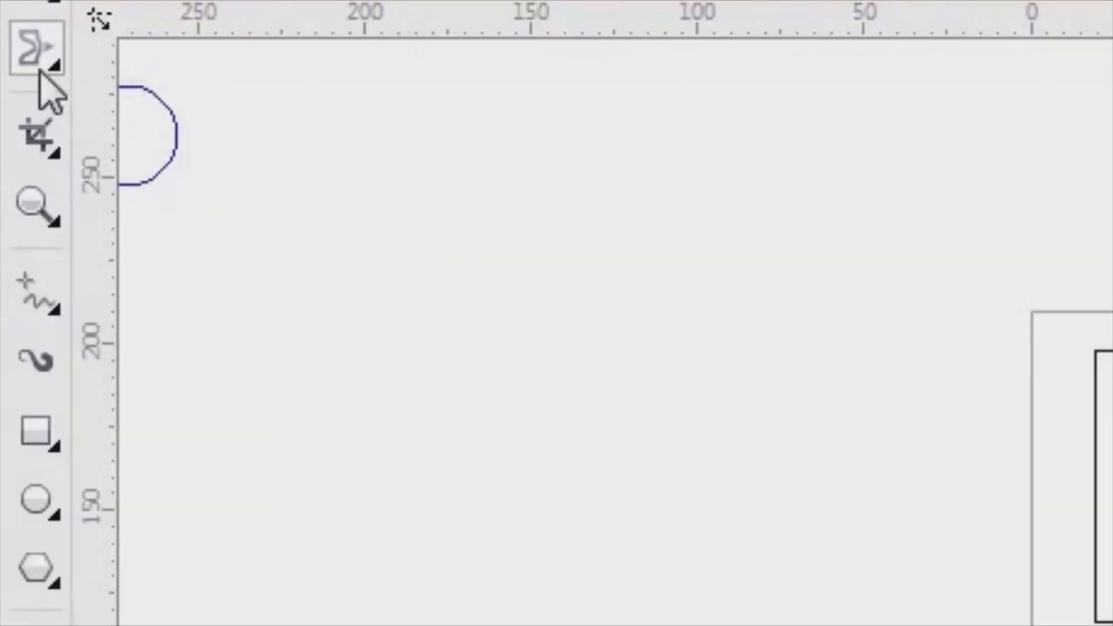
pyautogui.click(16, 132)
pyautogui.click(211, 119)
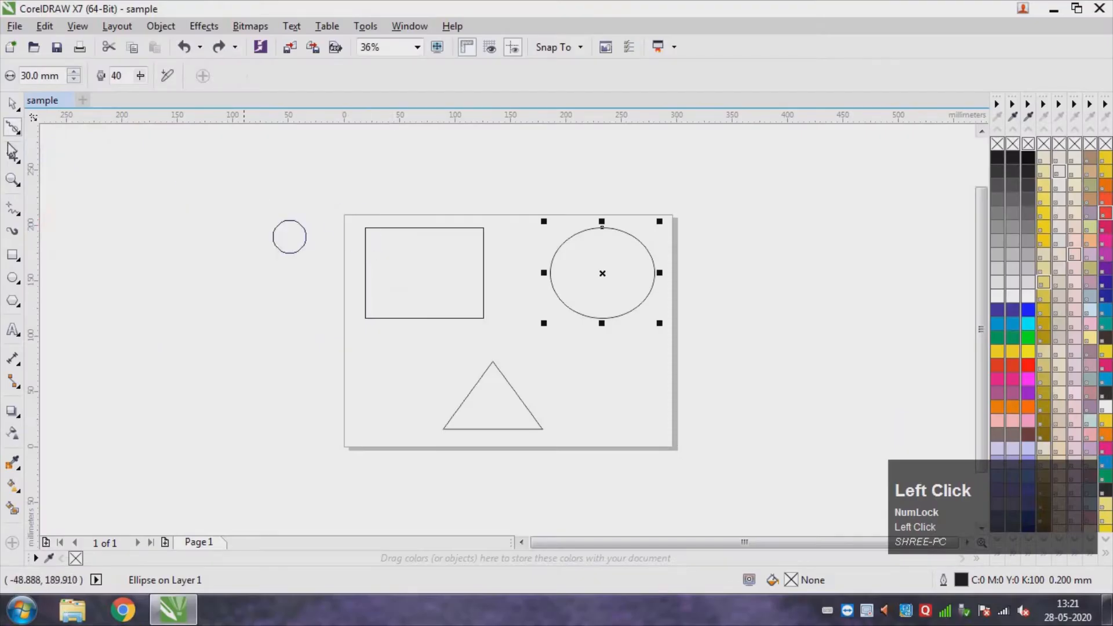
# Select the rectangle and smooth its lower right corner with the Smooth tool.
pyautogui.click(12, 104)
pyautogui.click(369, 267)
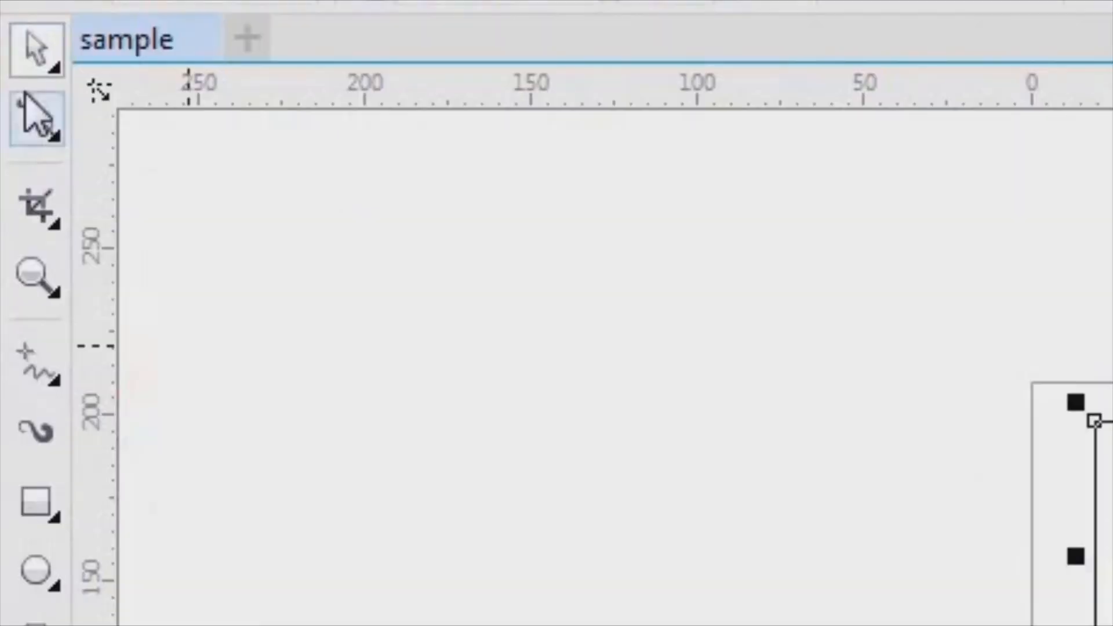
pyautogui.click(12, 126)
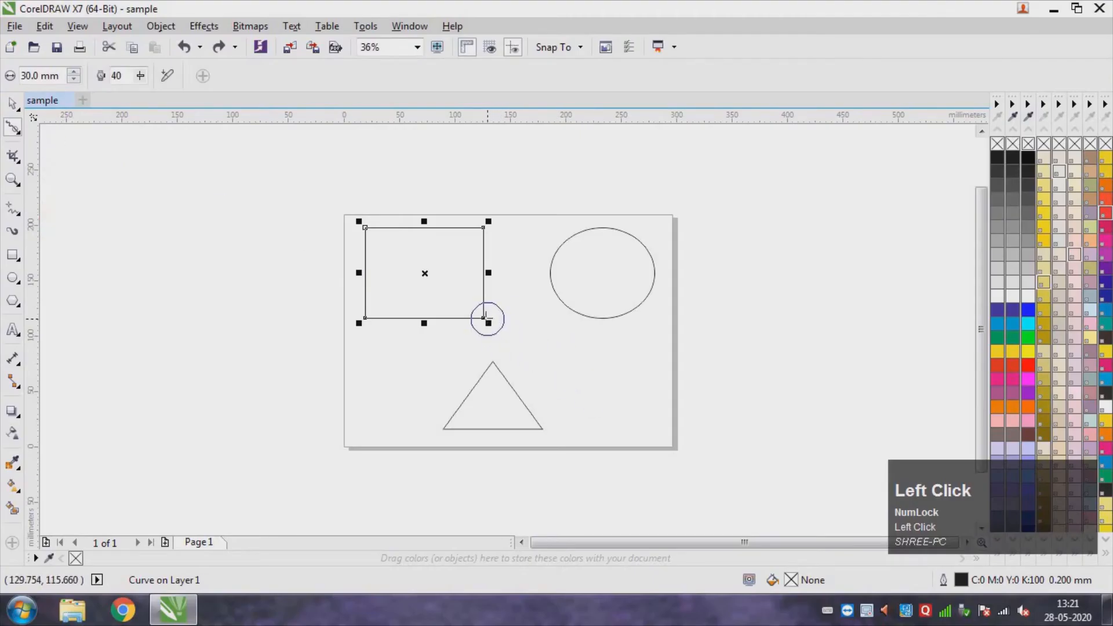
pyautogui.moveTo(486, 318); pyautogui.dragTo(482, 315)
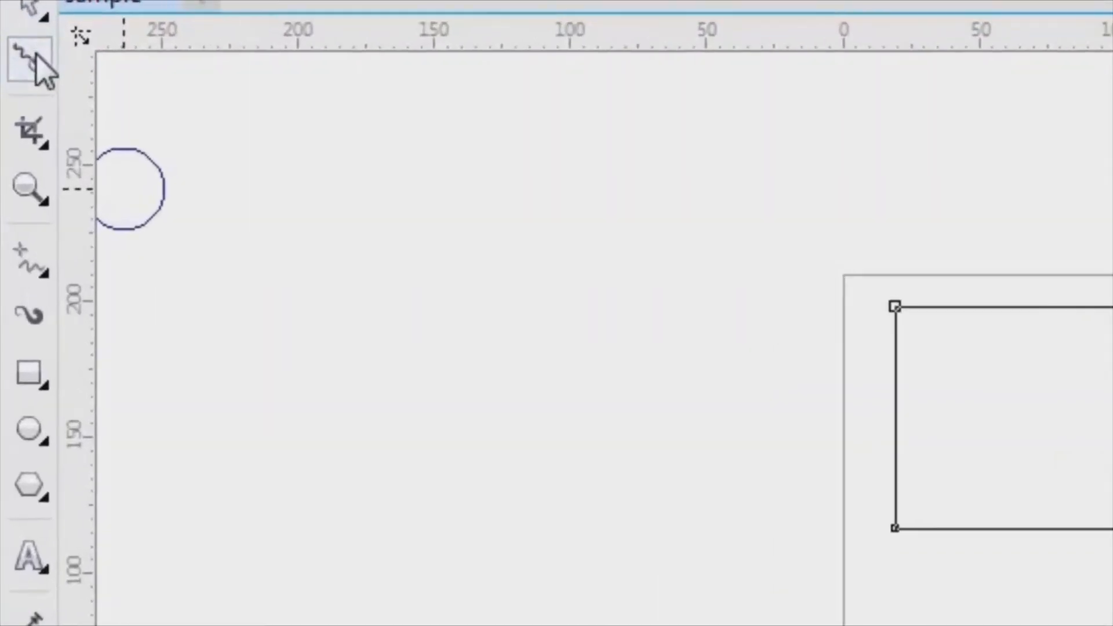
# Smear the rectangle's lower right corner slightly inward with the Smear tool.
pyautogui.click(13, 127)
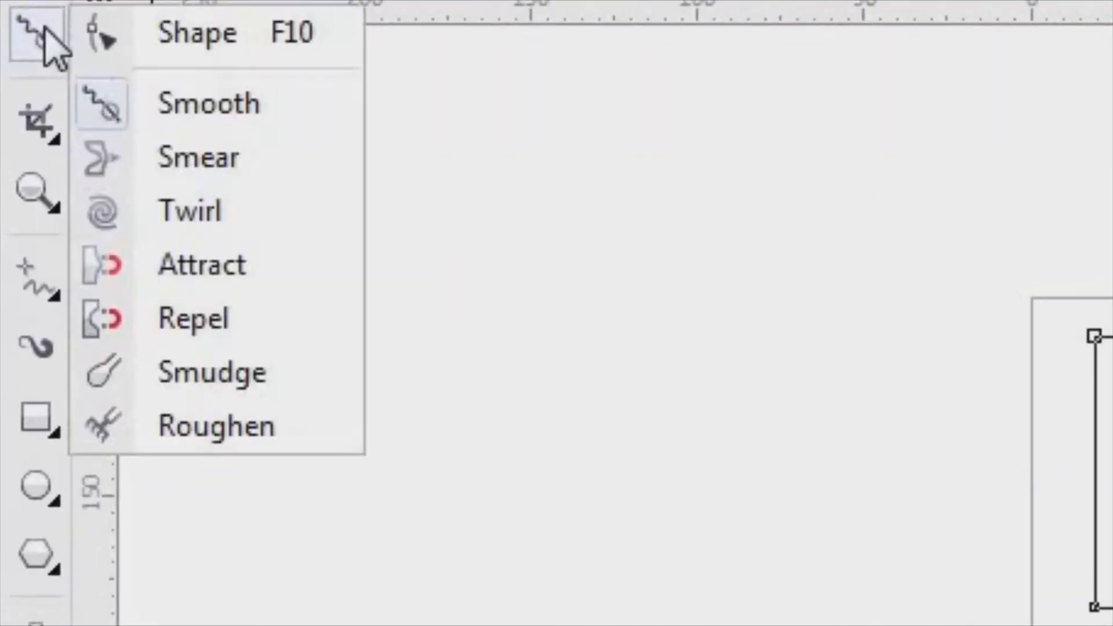
pyautogui.click(158, 167)
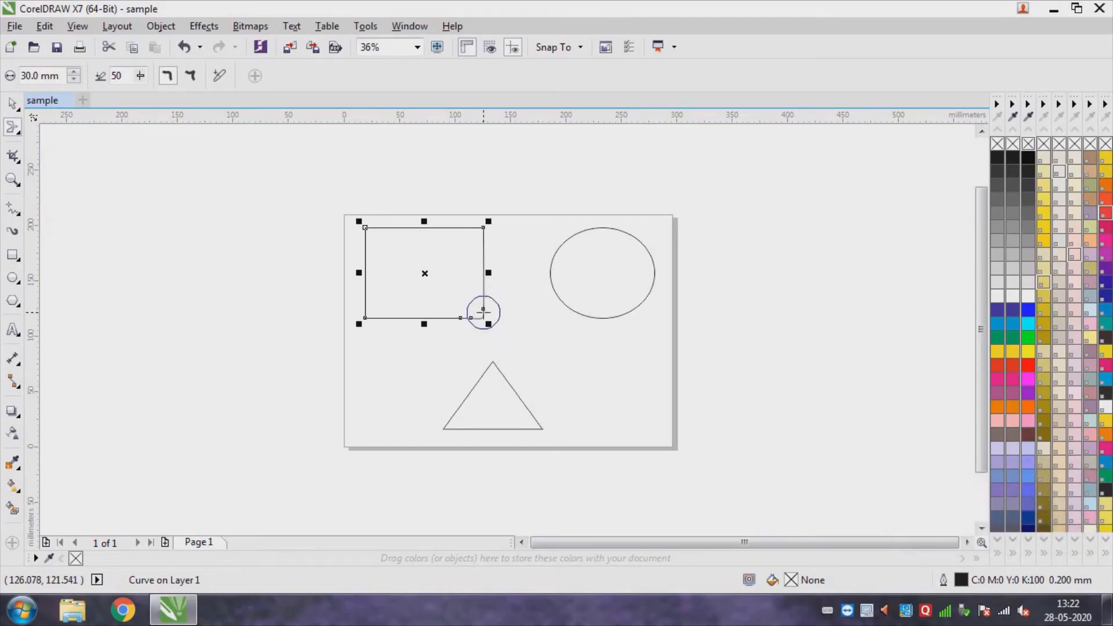
pyautogui.moveTo(483, 312); pyautogui.dragTo(469, 316)
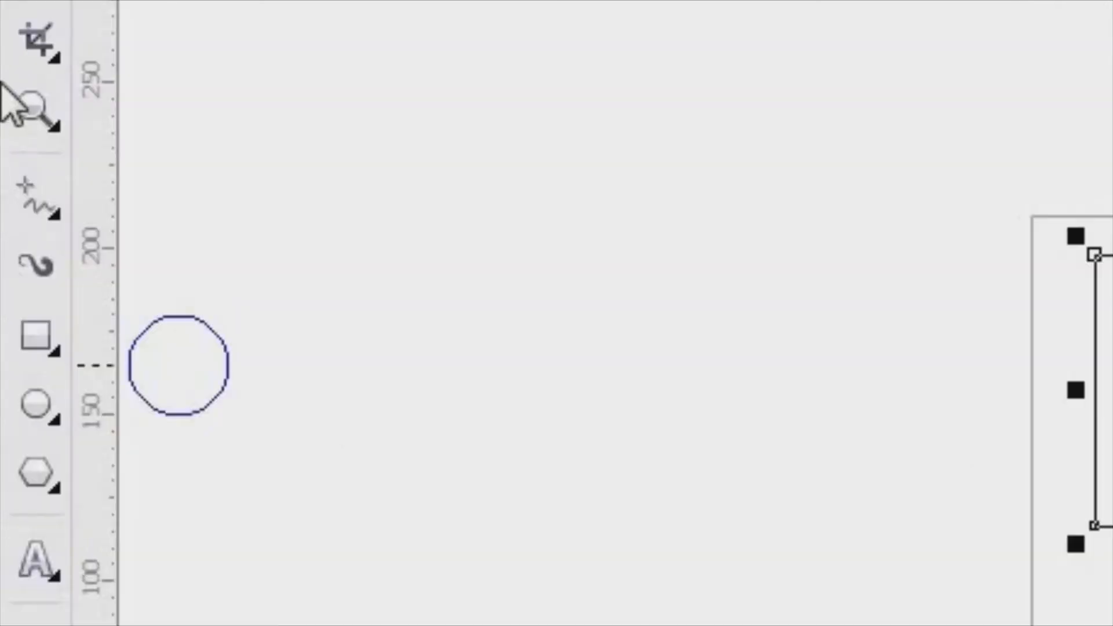
# Enable pointy smear and pen pressure for the Smear tool and smear the rectangle's lower right corner inward up to the left.
pyautogui.click(13, 179)
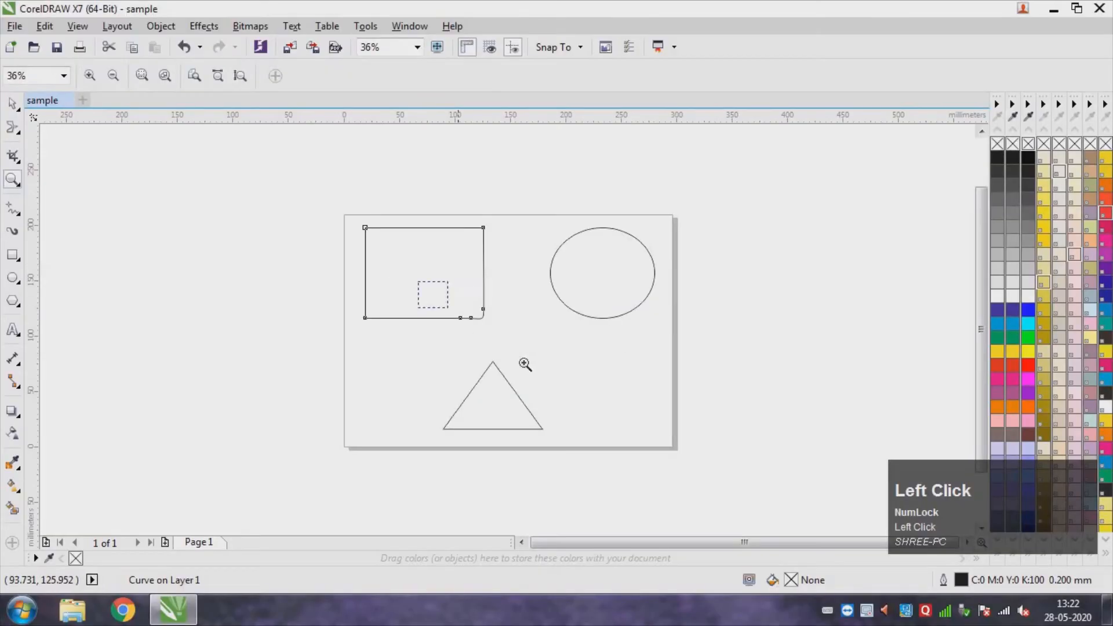
pyautogui.click(524, 364)
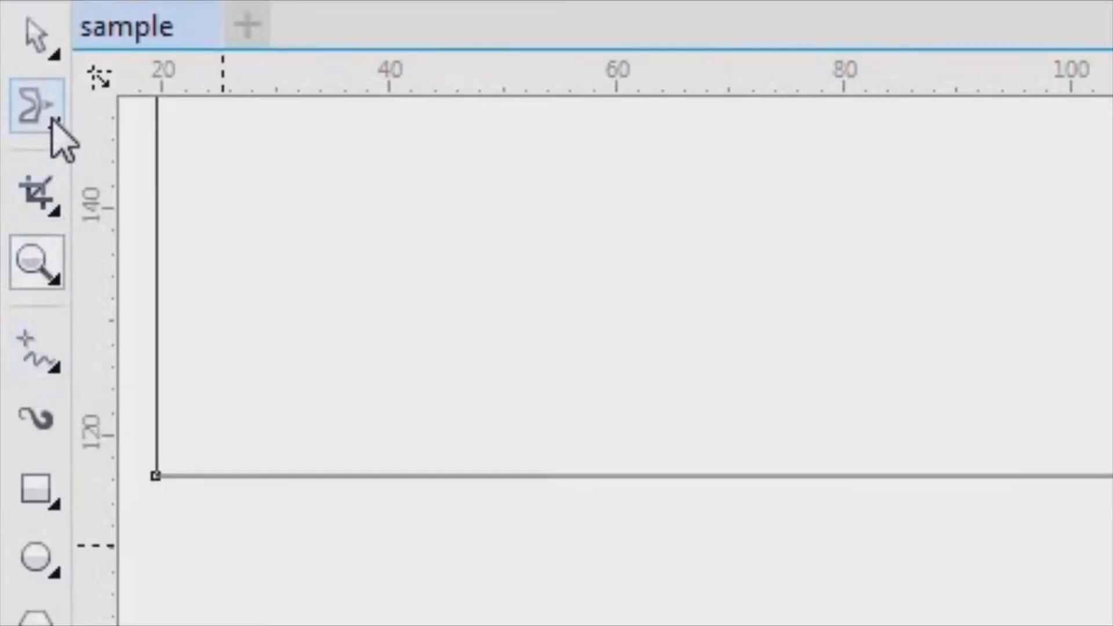
pyautogui.click(17, 130)
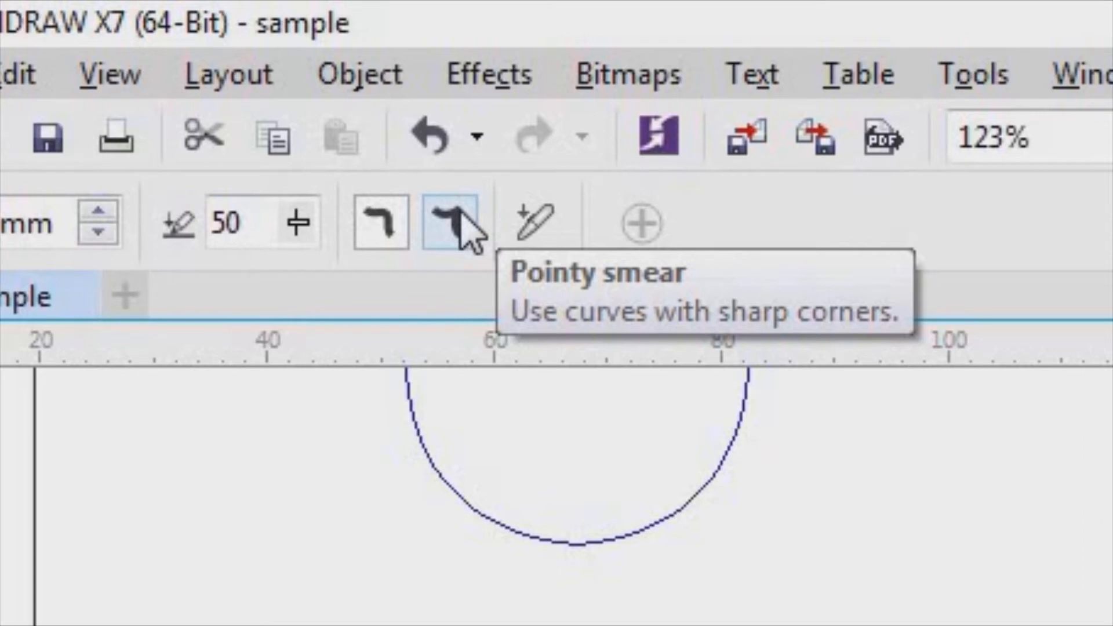
pyautogui.click(528, 229)
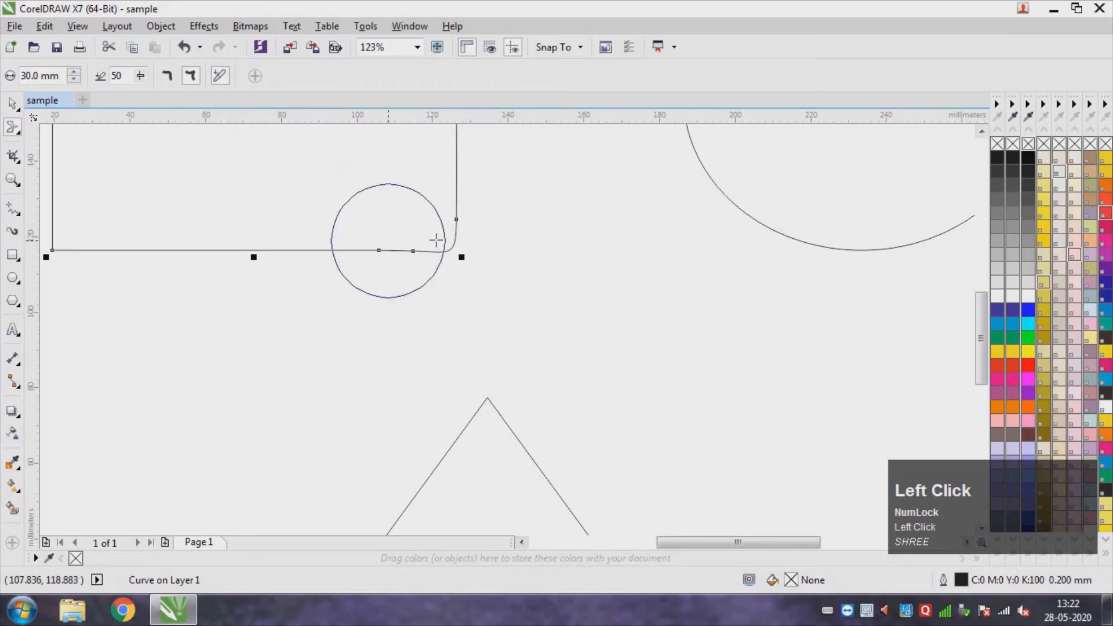
pyautogui.moveTo(455, 245)
pyautogui.mouseDown()
pyautogui.moveTo(440, 216)
pyautogui.moveTo(454, 241)
pyautogui.moveTo(417, 213)
pyautogui.moveTo(507, 298)
pyautogui.moveTo(430, 218)
pyautogui.moveTo(476, 257)
pyautogui.moveTo(448, 245)
pyautogui.moveTo(433, 277)
pyautogui.moveTo(467, 229)
pyautogui.moveTo(455, 289)
pyautogui.moveTo(475, 272)
pyautogui.moveTo(471, 295)
pyautogui.moveTo(433, 238)
pyautogui.mouseUp()
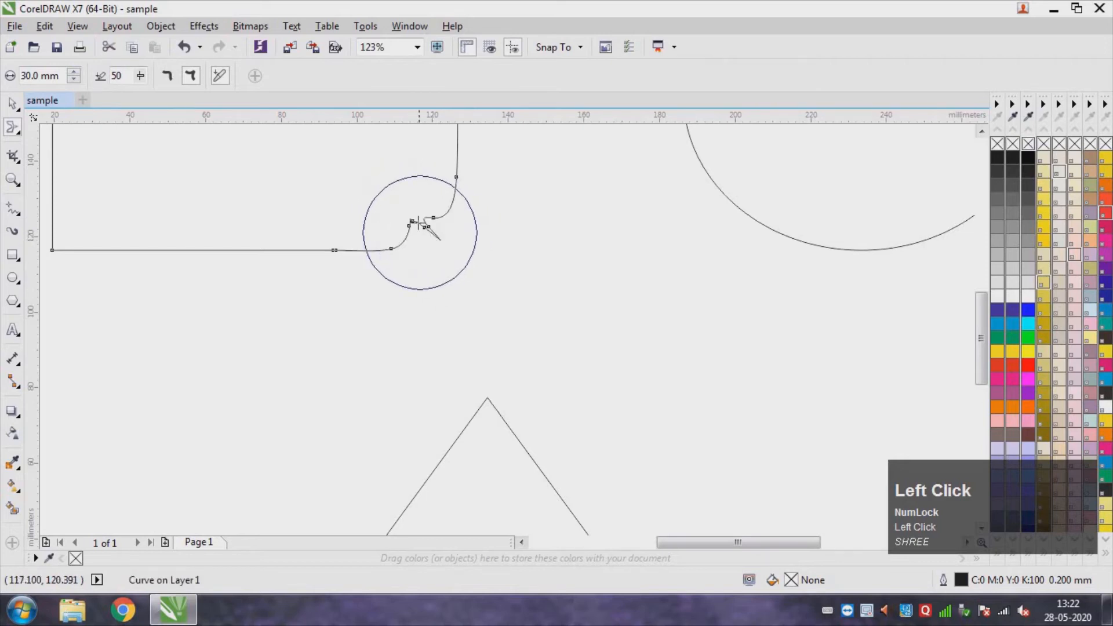
pyautogui.moveTo(437, 238); pyautogui.dragTo(414, 220)
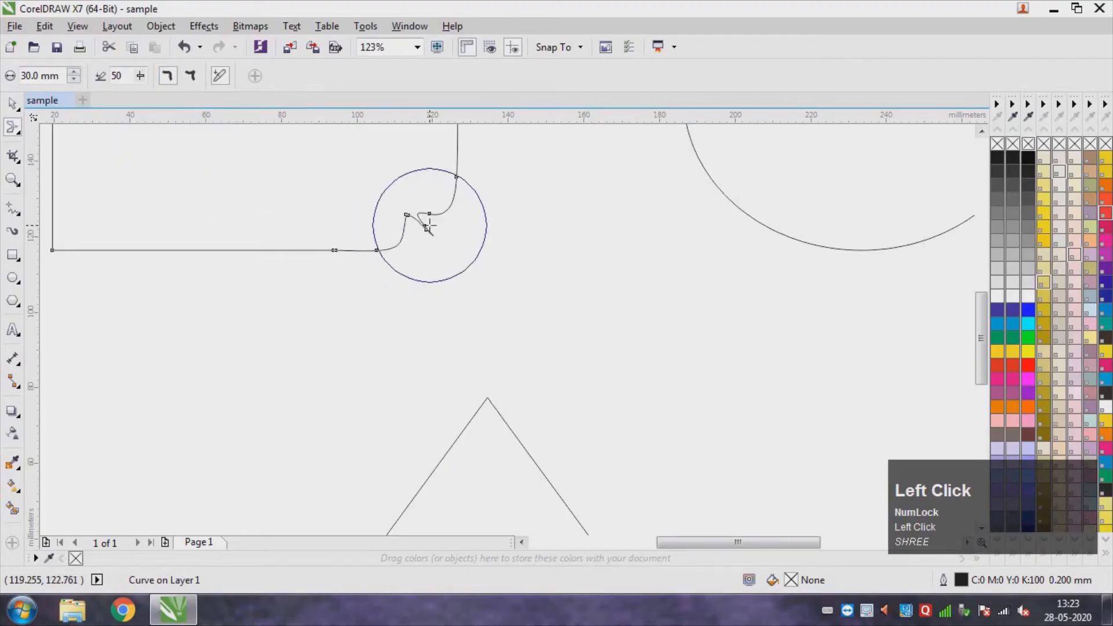
# Smear the rectangle's lower right corner further in several directions, pulling the outline down and out to the right.
pyautogui.moveTo(429, 226); pyautogui.dragTo(456, 260)
pyautogui.moveTo(438, 304); pyautogui.dragTo(413, 244)
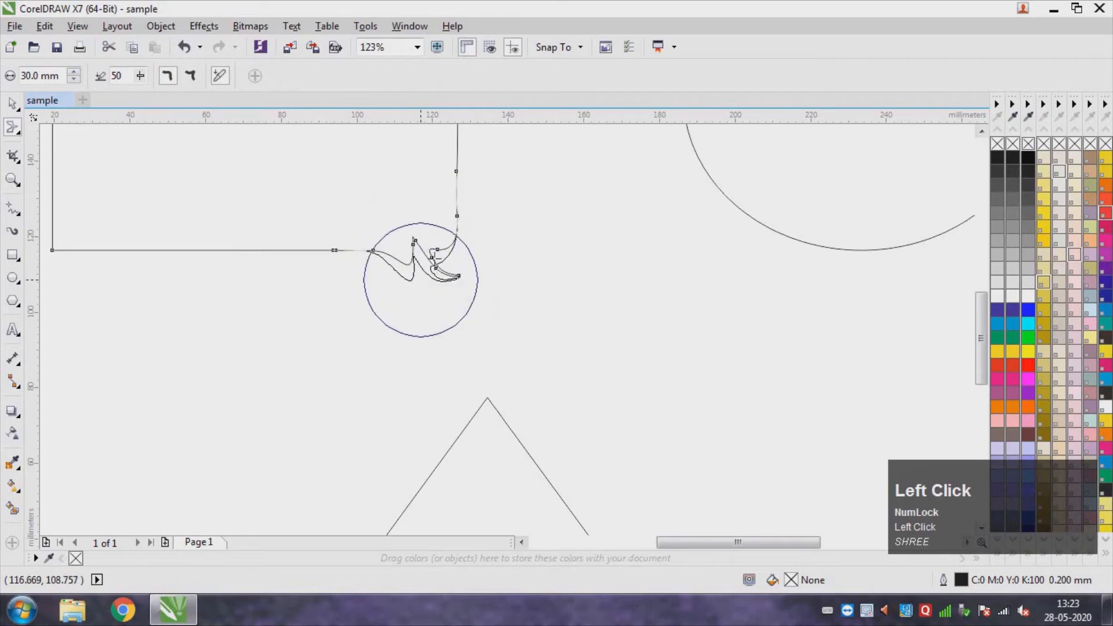
pyautogui.moveTo(472, 224); pyautogui.dragTo(497, 219)
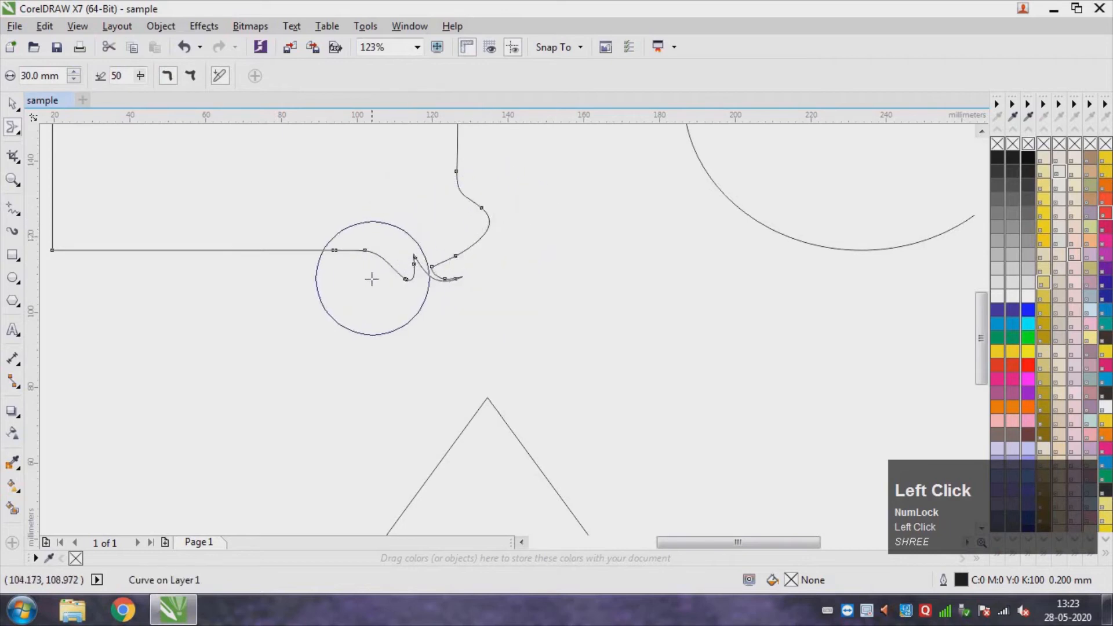
pyautogui.moveTo(385, 273)
pyautogui.mouseDown()
pyautogui.moveTo(429, 251)
pyautogui.moveTo(424, 282)
pyautogui.moveTo(496, 261)
pyautogui.moveTo(478, 261)
pyautogui.mouseUp()
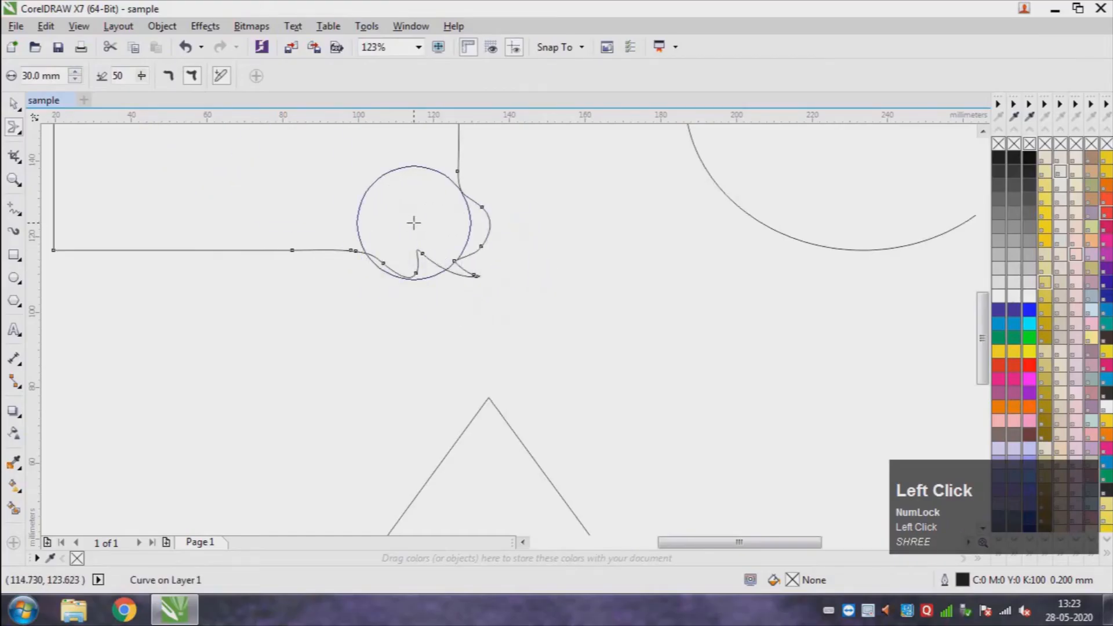
# Undo all the smearing and smoothing of the rectangle's lower right corner.
pyautogui.press('ctrl')
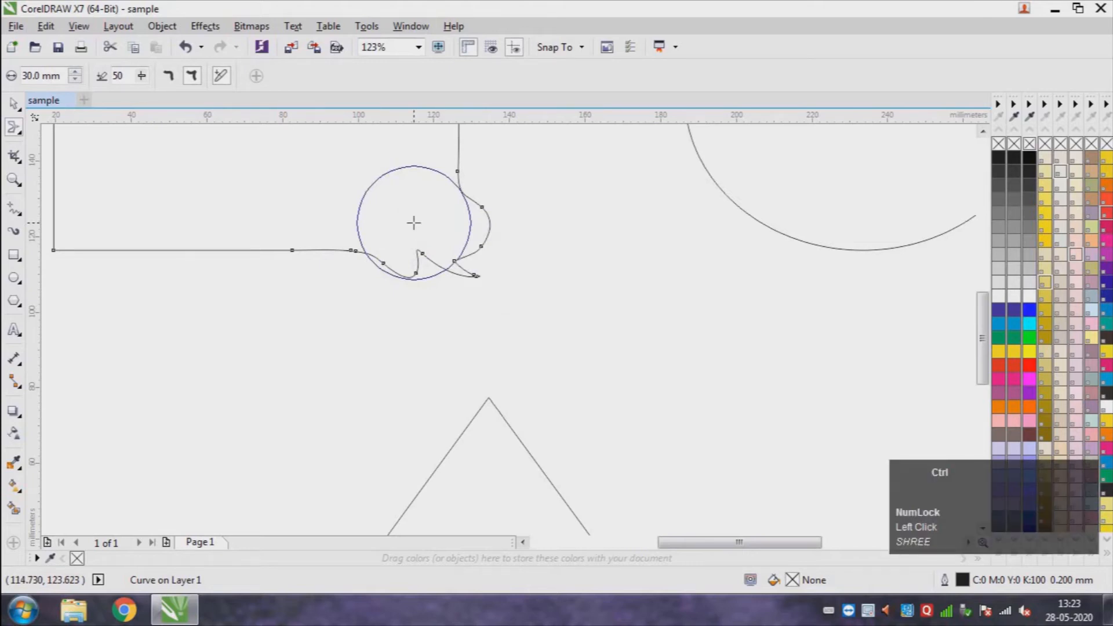
pyautogui.press('z')
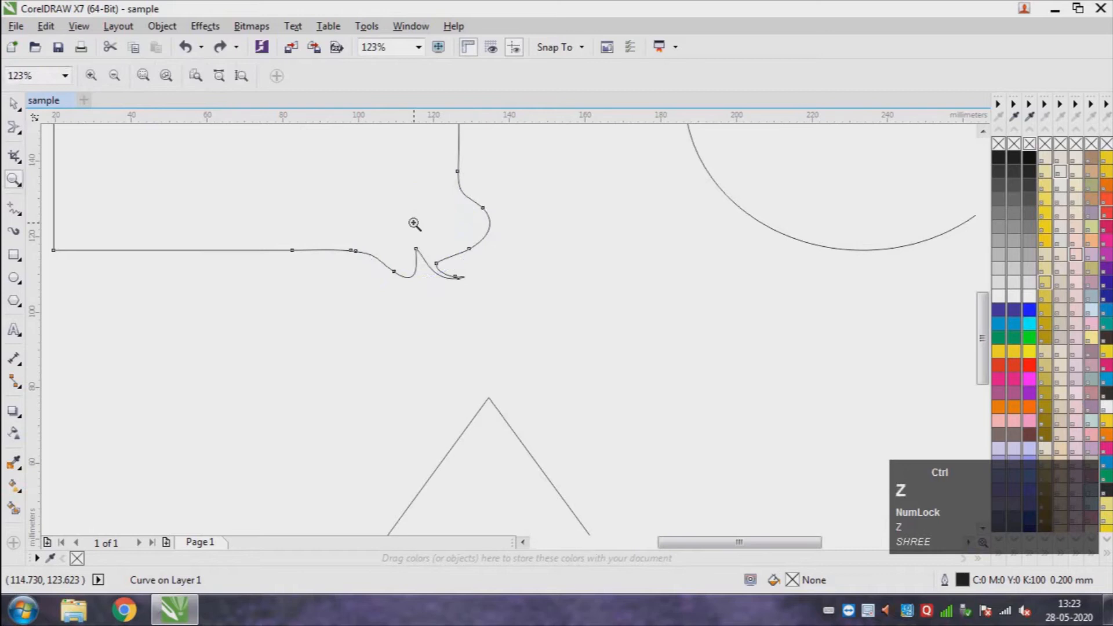
pyautogui.hotkey('ctrl', 'z')
pyautogui.hotkey('ctrl', 'z')
pyautogui.hotkey('ctrl', 'z')
pyautogui.hotkey('ctrl', 'z')
pyautogui.hotkey('ctrl', 'z')
pyautogui.hotkey('ctrl', 'z')
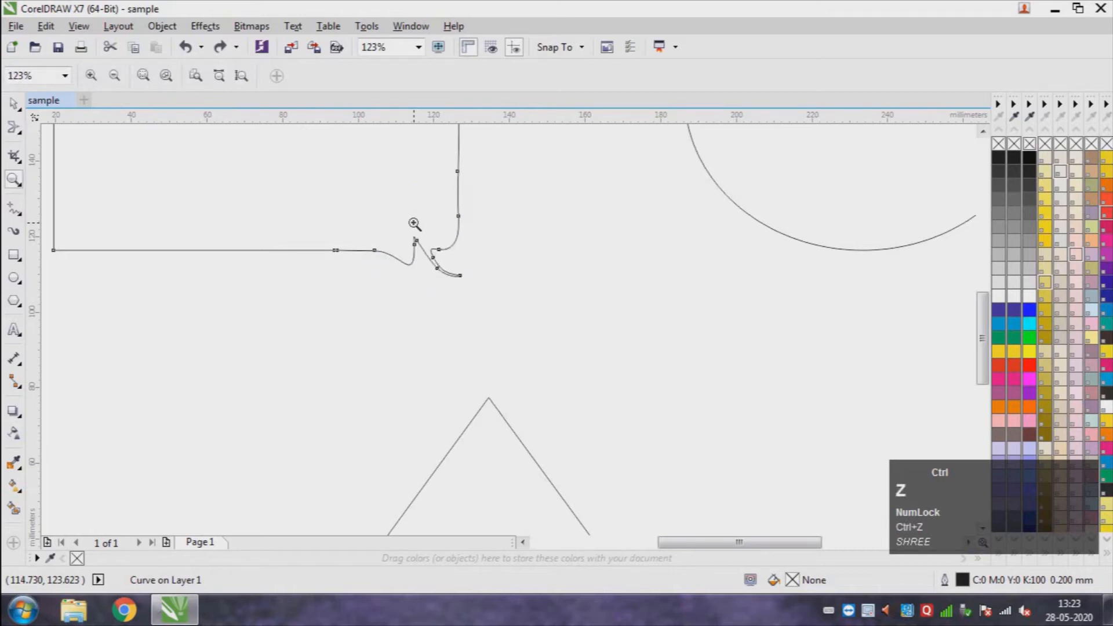
pyautogui.hotkey('ctrl', 'z')
pyautogui.hotkey('ctrl', 'z')
pyautogui.hotkey('ctrl', 'z')
pyautogui.hotkey('ctrl', 'z')
pyautogui.hotkey('ctrl', 'z')
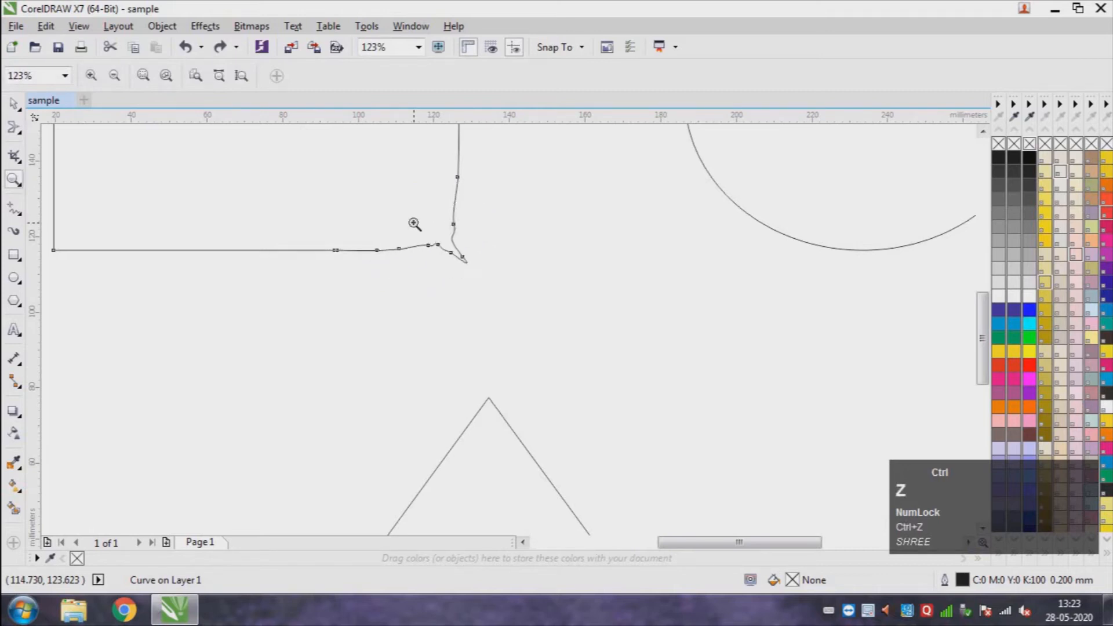
pyautogui.hotkey('ctrl', 'z')
pyautogui.hotkey('ctrl', 'z')
pyautogui.hotkey('ctrl', 'z')
pyautogui.hotkey('ctrl', 'z')
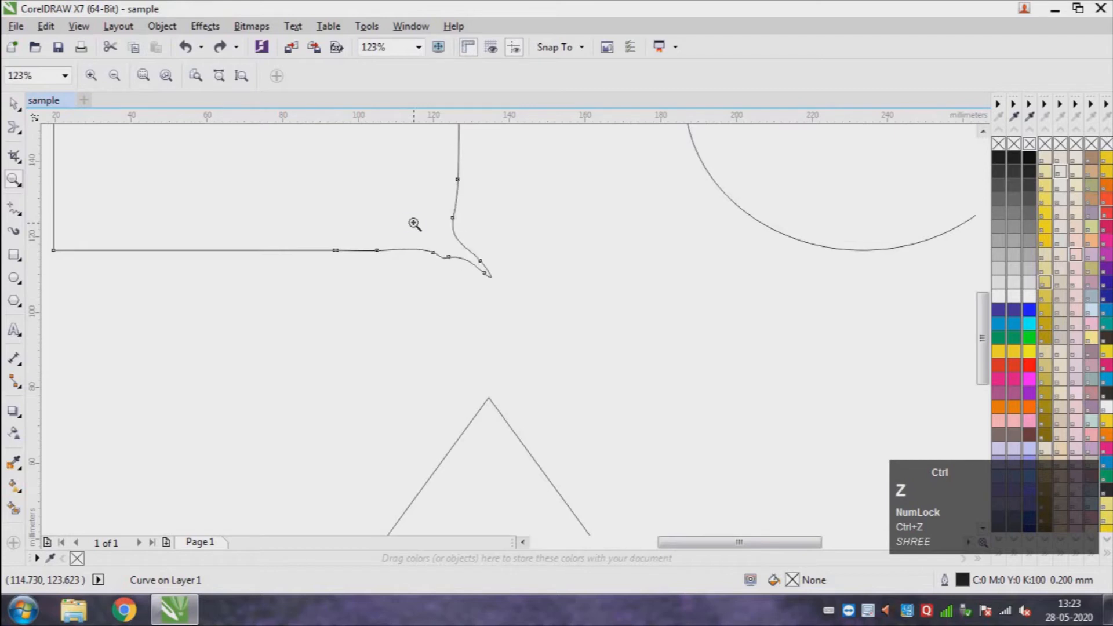
pyautogui.hotkey('ctrl', 'z')
pyautogui.hotkey('ctrl', 'z')
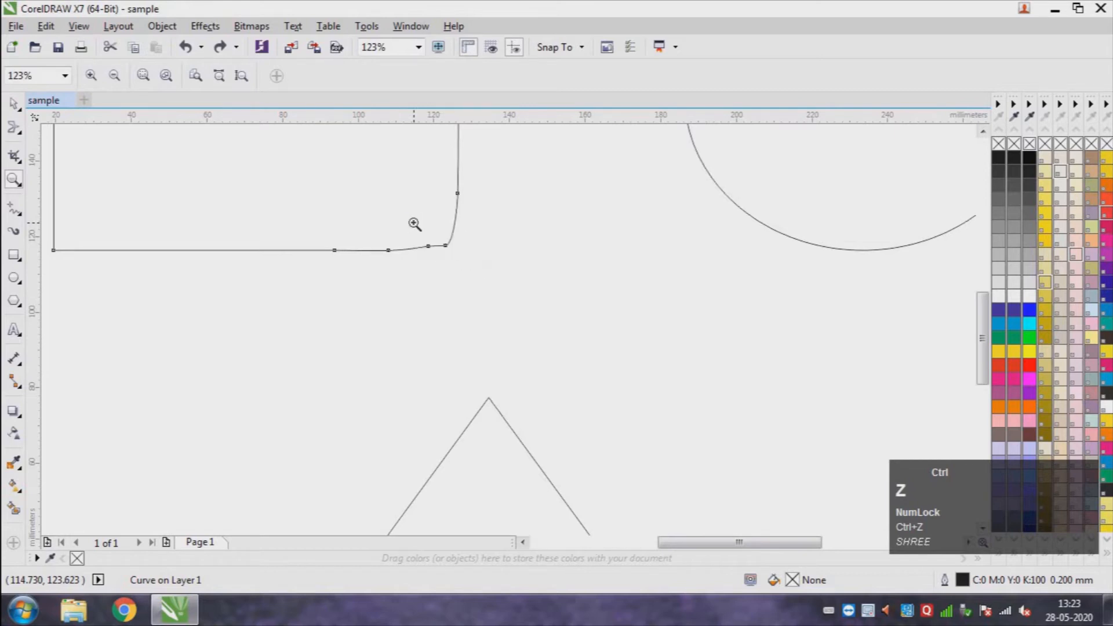
pyautogui.hotkey('ctrl', 'z')
pyautogui.hotkey('ctrl', 'z')
pyautogui.hotkey('ctrl', 'z')
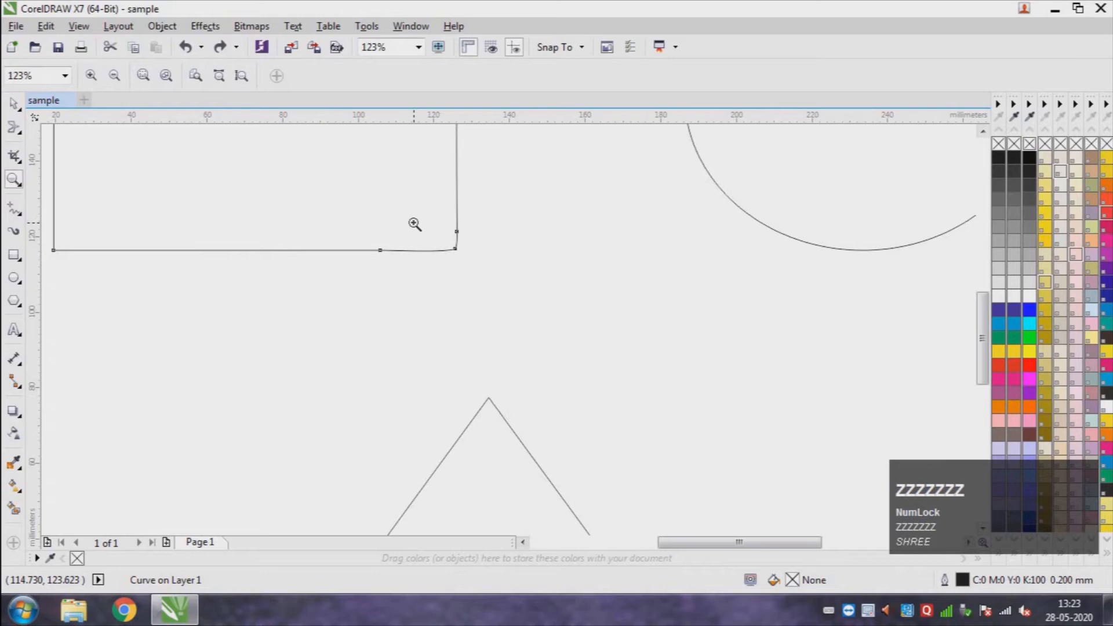
pyautogui.hotkey('ctrl', 'z')
pyautogui.hotkey('ctrl', 'z')
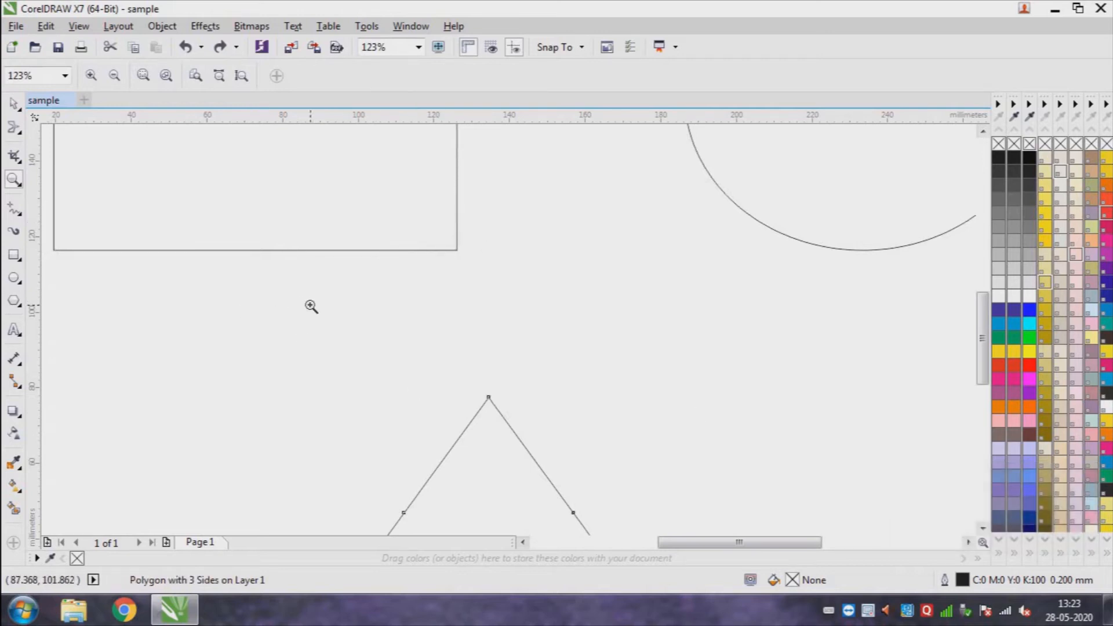
# Select the ellipse and activate the Twirl tool for it.
pyautogui.press('h')
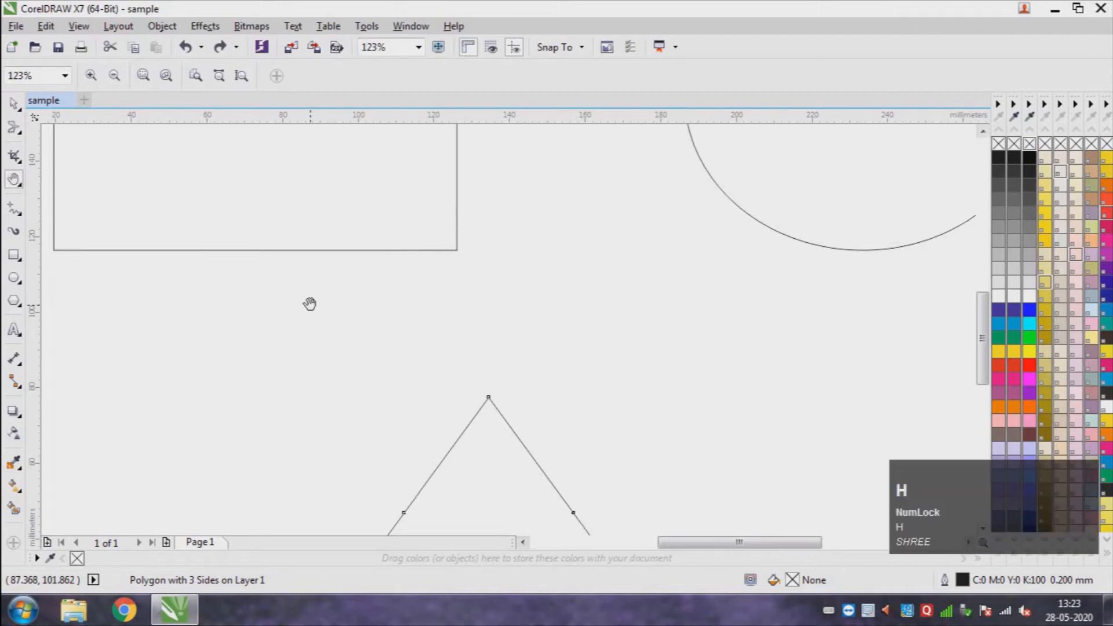
pyautogui.moveTo(404, 171); pyautogui.dragTo(410, 238)
pyautogui.scroll(-1, 561, 353)
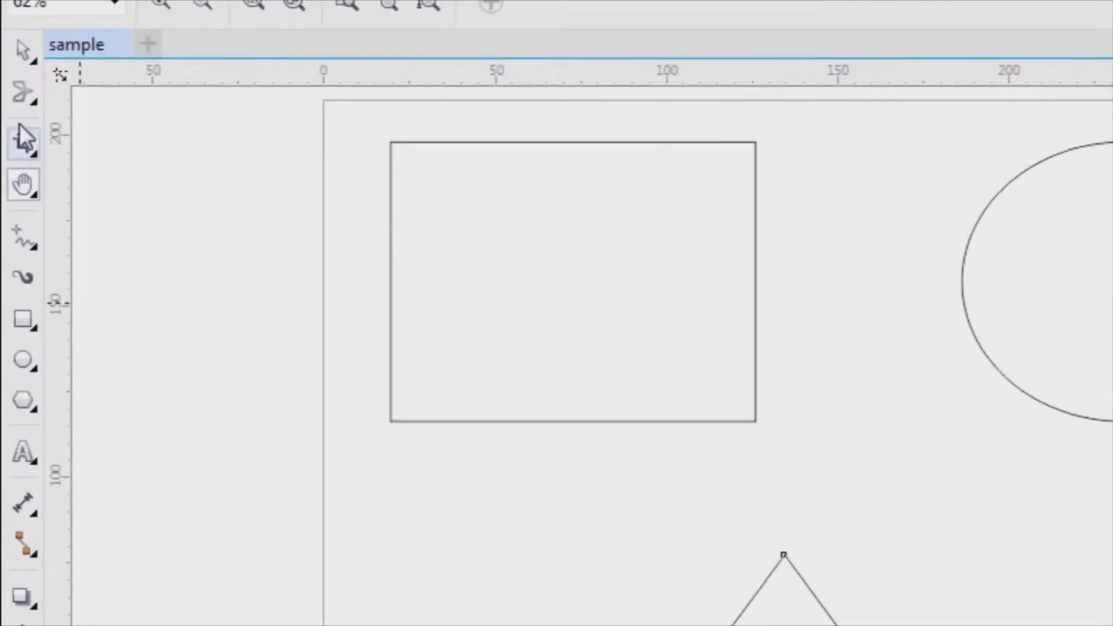
pyautogui.click(14, 127)
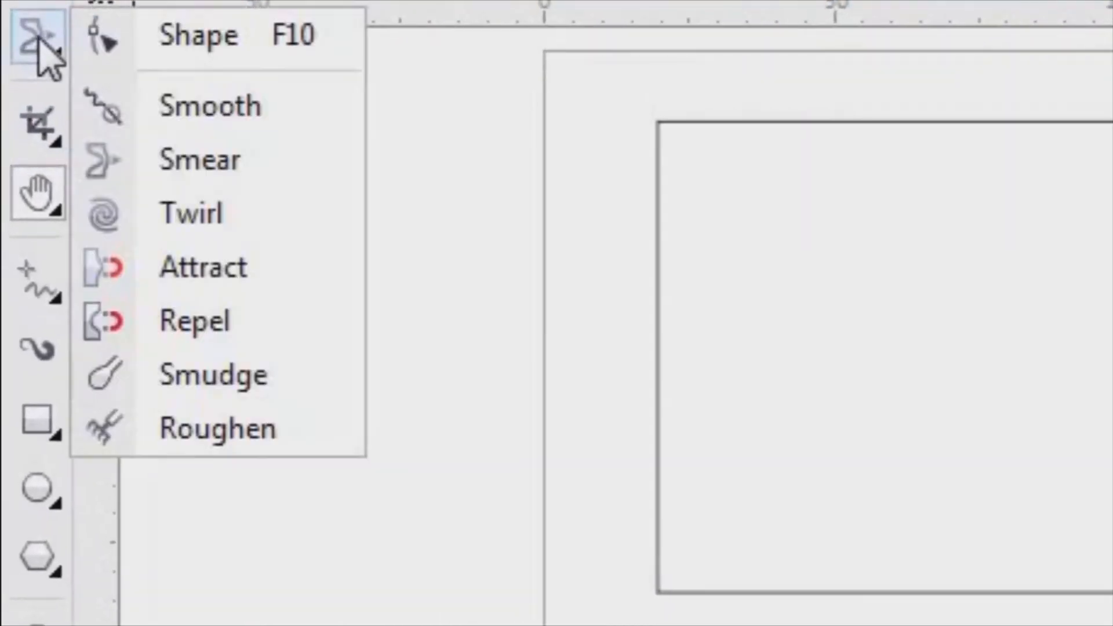
pyautogui.click(217, 224)
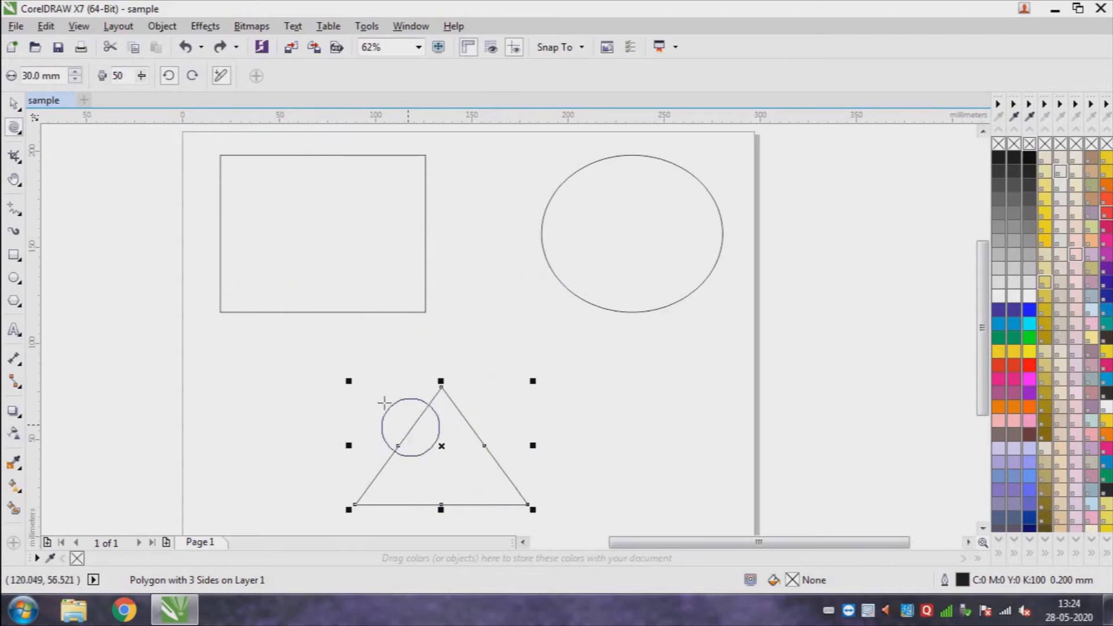
pyautogui.click(13, 103)
pyautogui.click(274, 282)
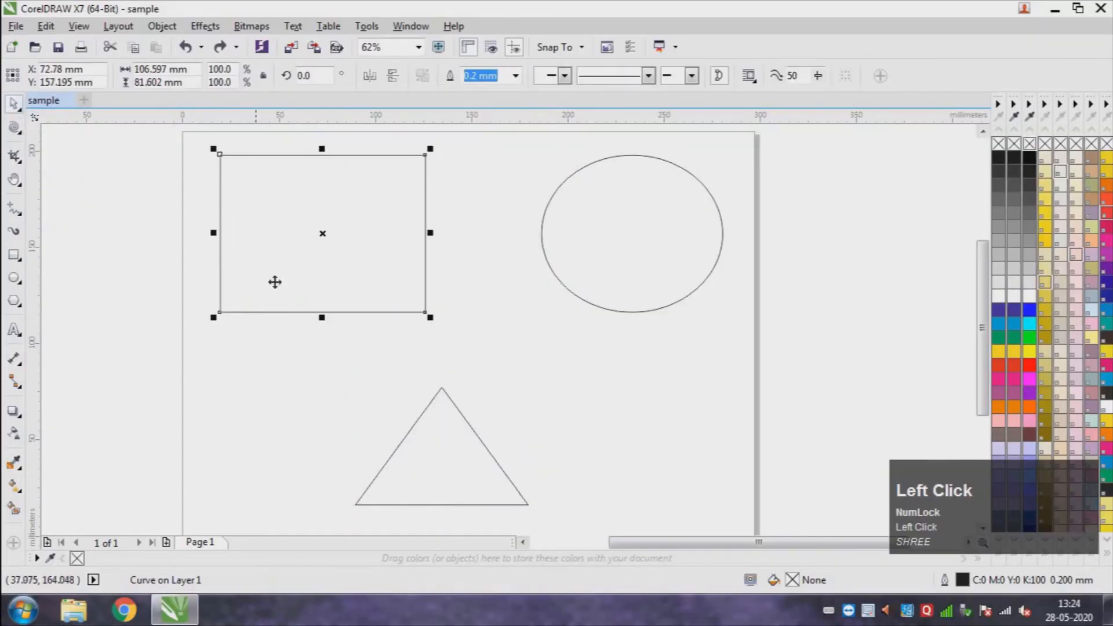
pyautogui.click(624, 270)
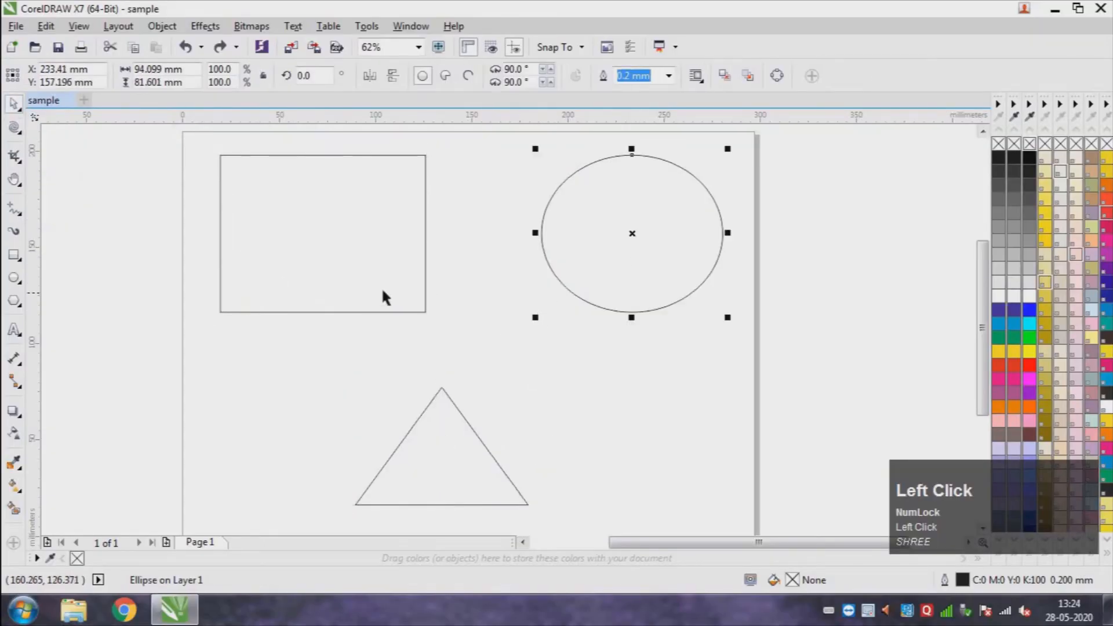
pyautogui.click(14, 127)
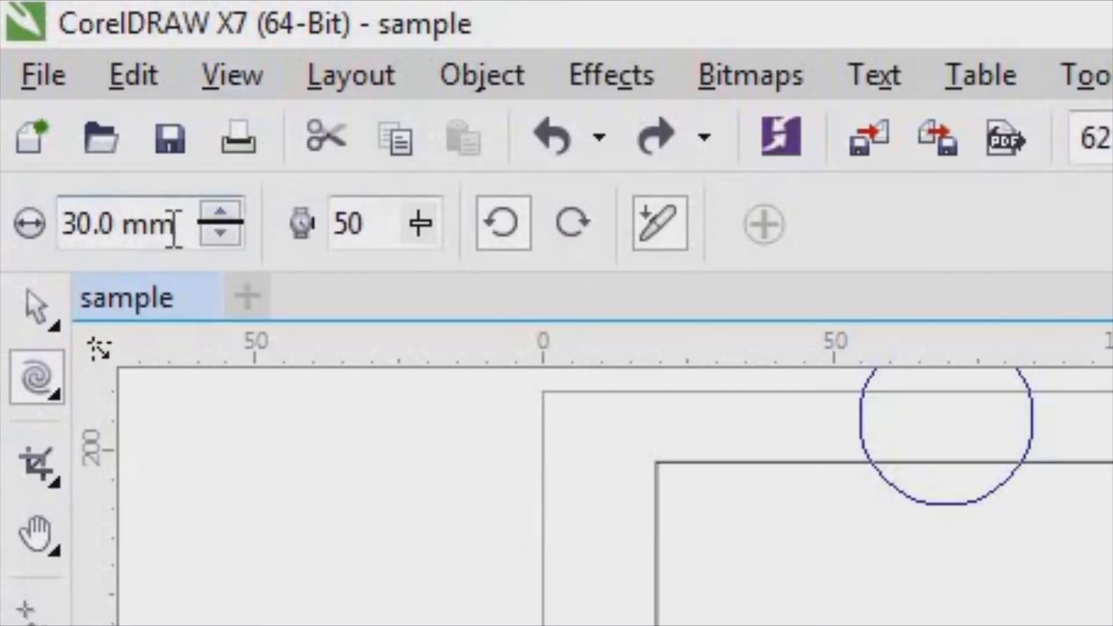
# Set the Twirl tool's nib size to 20 mm and its rate to 40.
pyautogui.moveTo(58, 76); pyautogui.dragTo(23, 78)
pyautogui.moveTo(63, 232); pyautogui.dragTo(35, 241)
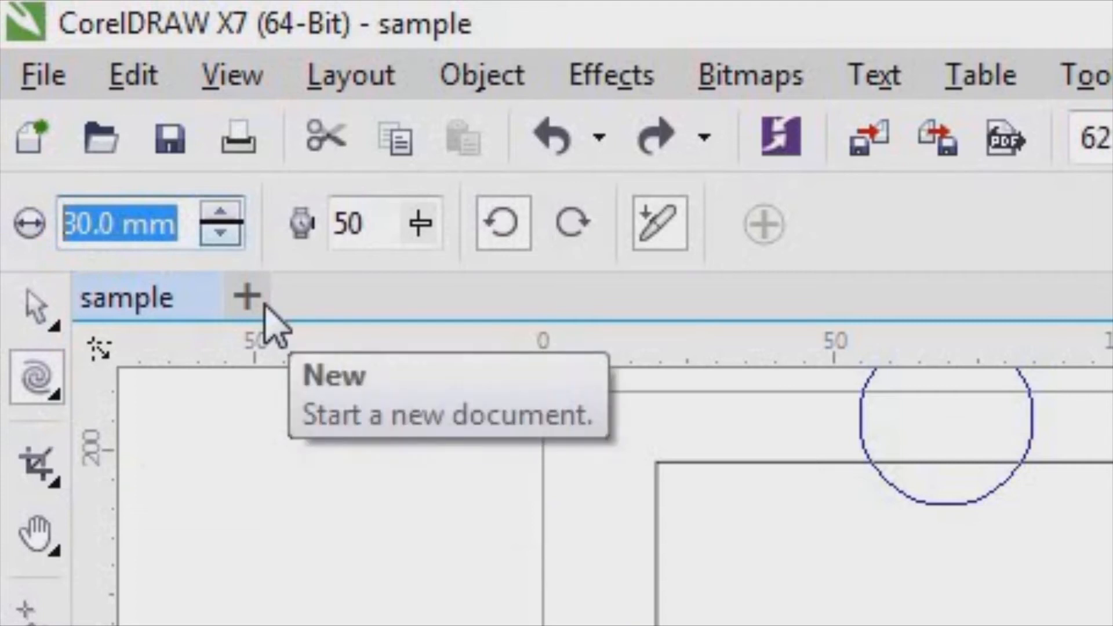
pyautogui.write('20')
pyautogui.press('Return')
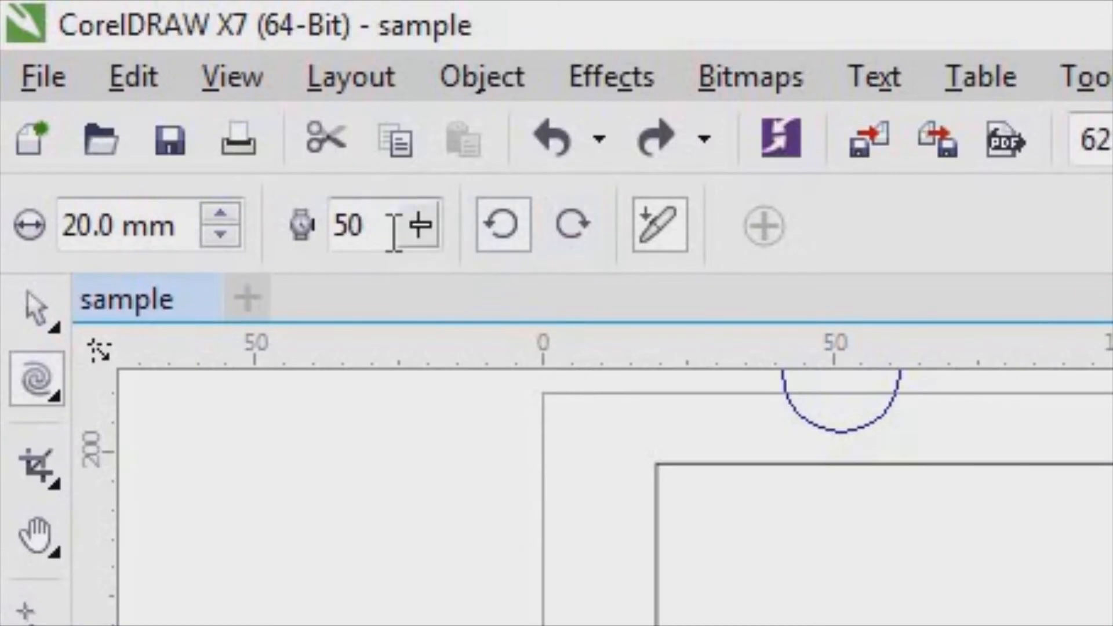
pyautogui.moveTo(131, 77); pyautogui.dragTo(111, 76)
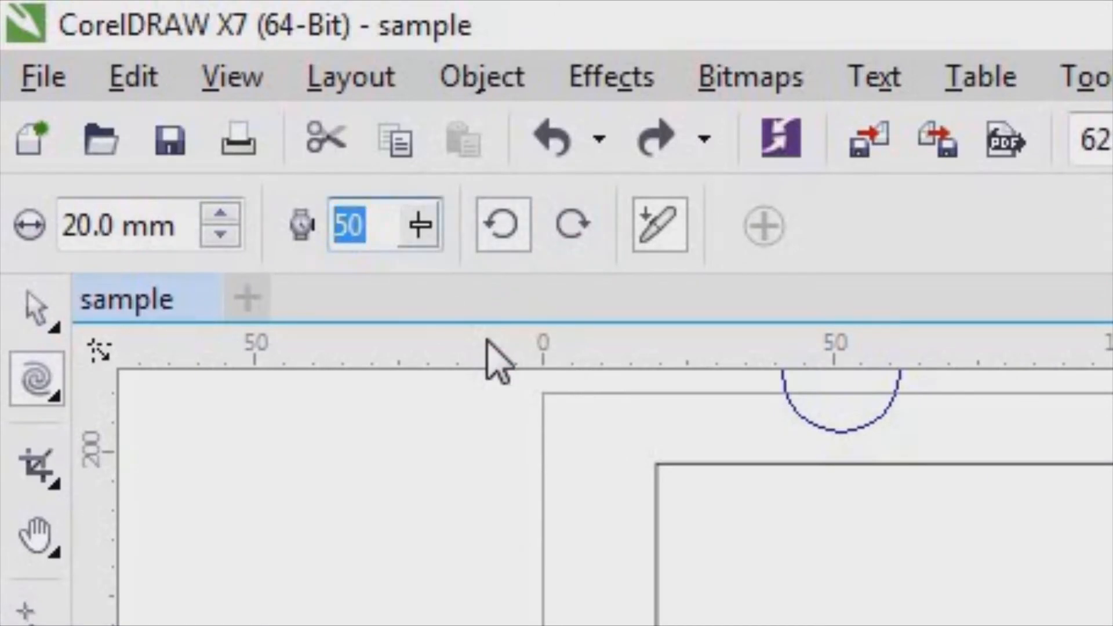
pyautogui.write('40')
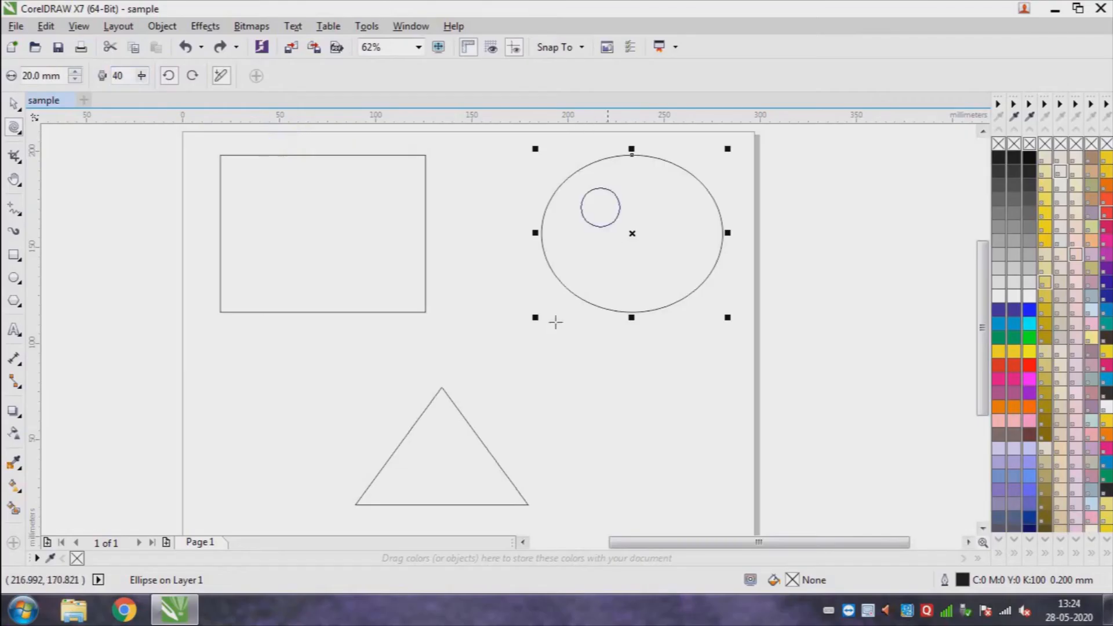
# Twirl around the ellipse's outline with the 20 mm nib and again with a 40 mm nib, and undo the twirls.
pyautogui.moveTo(636, 232)
pyautogui.mouseDown()
pyautogui.moveTo(578, 214)
pyautogui.moveTo(571, 167)
pyautogui.moveTo(591, 184)
pyautogui.moveTo(616, 173)
pyautogui.moveTo(660, 189)
pyautogui.moveTo(666, 234)
pyautogui.moveTo(575, 176)
pyautogui.moveTo(663, 150)
pyautogui.moveTo(695, 209)
pyautogui.moveTo(615, 228)
pyautogui.moveTo(615, 159)
pyautogui.moveTo(636, 180)
pyautogui.moveTo(524, 175)
pyautogui.moveTo(555, 190)
pyautogui.moveTo(579, 145)
pyautogui.moveTo(651, 134)
pyautogui.moveTo(703, 171)
pyautogui.moveTo(732, 262)
pyautogui.moveTo(694, 301)
pyautogui.moveTo(723, 238)
pyautogui.moveTo(664, 304)
pyautogui.moveTo(722, 242)
pyautogui.moveTo(663, 296)
pyautogui.moveTo(611, 323)
pyautogui.moveTo(564, 297)
pyautogui.moveTo(529, 249)
pyautogui.moveTo(554, 287)
pyautogui.moveTo(537, 204)
pyautogui.moveTo(553, 167)
pyautogui.moveTo(620, 135)
pyautogui.moveTo(683, 153)
pyautogui.moveTo(716, 185)
pyautogui.moveTo(728, 233)
pyautogui.moveTo(685, 302)
pyautogui.moveTo(623, 314)
pyautogui.moveTo(583, 287)
pyautogui.moveTo(542, 223)
pyautogui.moveTo(555, 248)
pyautogui.moveTo(544, 184)
pyautogui.moveTo(632, 132)
pyautogui.moveTo(696, 202)
pyautogui.moveTo(656, 299)
pyautogui.moveTo(551, 204)
pyautogui.mouseUp()
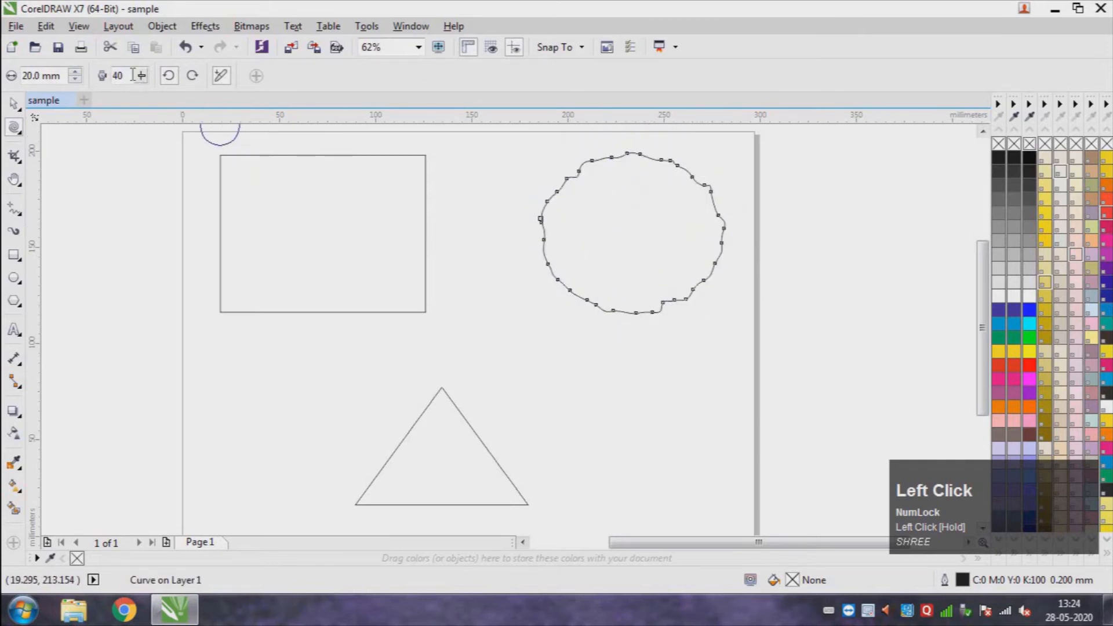
pyautogui.click(62, 76)
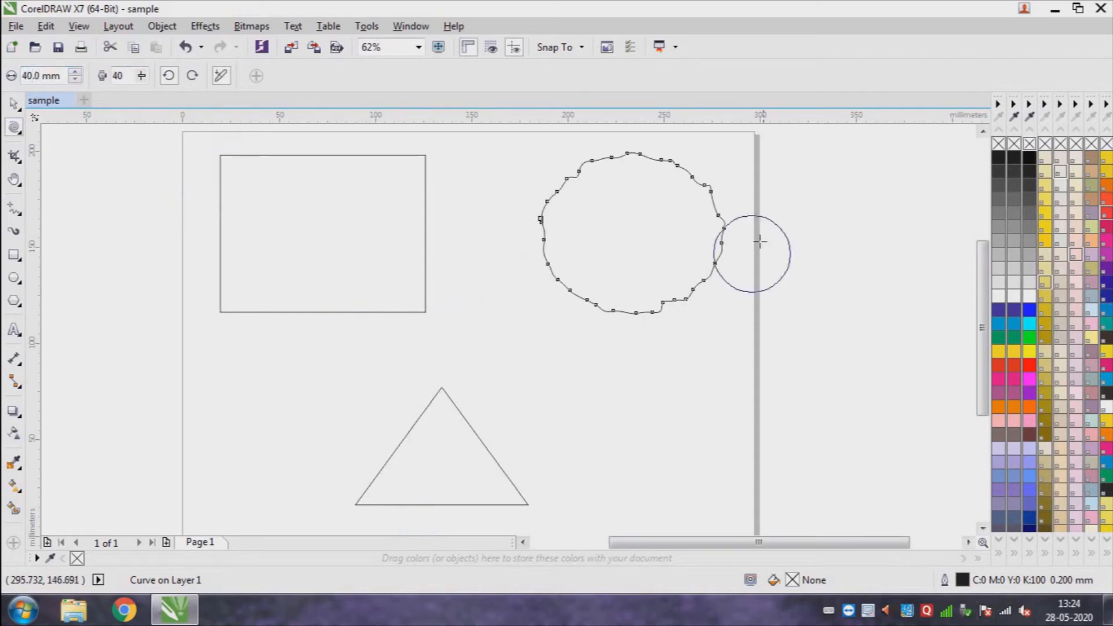
pyautogui.moveTo(568, 243)
pyautogui.mouseDown()
pyautogui.moveTo(551, 186)
pyautogui.moveTo(701, 186)
pyautogui.moveTo(690, 260)
pyautogui.moveTo(574, 296)
pyautogui.moveTo(569, 174)
pyautogui.moveTo(697, 236)
pyautogui.moveTo(621, 310)
pyautogui.moveTo(696, 241)
pyautogui.moveTo(542, 232)
pyautogui.moveTo(598, 166)
pyautogui.moveTo(713, 280)
pyautogui.moveTo(557, 191)
pyautogui.moveTo(658, 273)
pyautogui.moveTo(608, 216)
pyautogui.moveTo(614, 253)
pyautogui.moveTo(655, 151)
pyautogui.moveTo(580, 255)
pyautogui.moveTo(564, 205)
pyautogui.moveTo(676, 186)
pyautogui.moveTo(678, 261)
pyautogui.moveTo(583, 256)
pyautogui.moveTo(545, 174)
pyautogui.moveTo(591, 268)
pyautogui.moveTo(577, 266)
pyautogui.moveTo(654, 290)
pyautogui.moveTo(658, 264)
pyautogui.moveTo(514, 203)
pyautogui.moveTo(532, 214)
pyautogui.moveTo(532, 198)
pyautogui.moveTo(714, 288)
pyautogui.moveTo(609, 304)
pyautogui.moveTo(562, 263)
pyautogui.moveTo(562, 219)
pyautogui.moveTo(600, 165)
pyautogui.moveTo(666, 156)
pyautogui.moveTo(713, 223)
pyautogui.moveTo(703, 278)
pyautogui.moveTo(650, 313)
pyautogui.moveTo(514, 297)
pyautogui.moveTo(551, 179)
pyautogui.moveTo(638, 157)
pyautogui.moveTo(696, 182)
pyautogui.moveTo(723, 258)
pyautogui.moveTo(678, 300)
pyautogui.moveTo(559, 298)
pyautogui.moveTo(541, 224)
pyautogui.moveTo(576, 179)
pyautogui.moveTo(674, 176)
pyautogui.moveTo(703, 228)
pyautogui.moveTo(686, 293)
pyautogui.moveTo(577, 308)
pyautogui.moveTo(548, 206)
pyautogui.mouseUp()
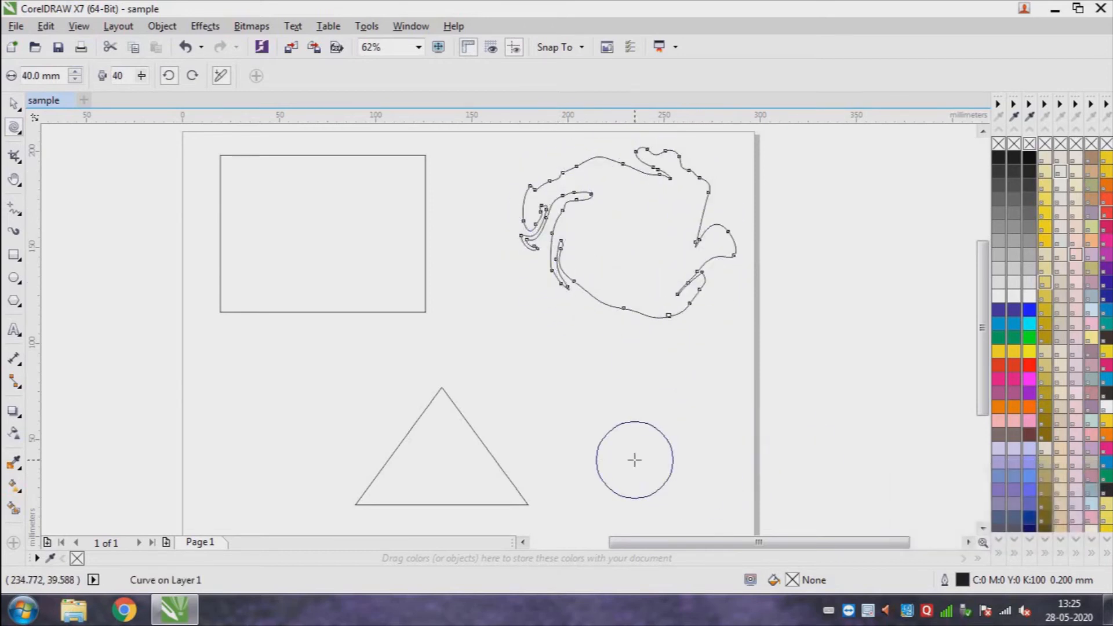
pyautogui.hotkey('ctrl', 'z')
pyautogui.press('z')
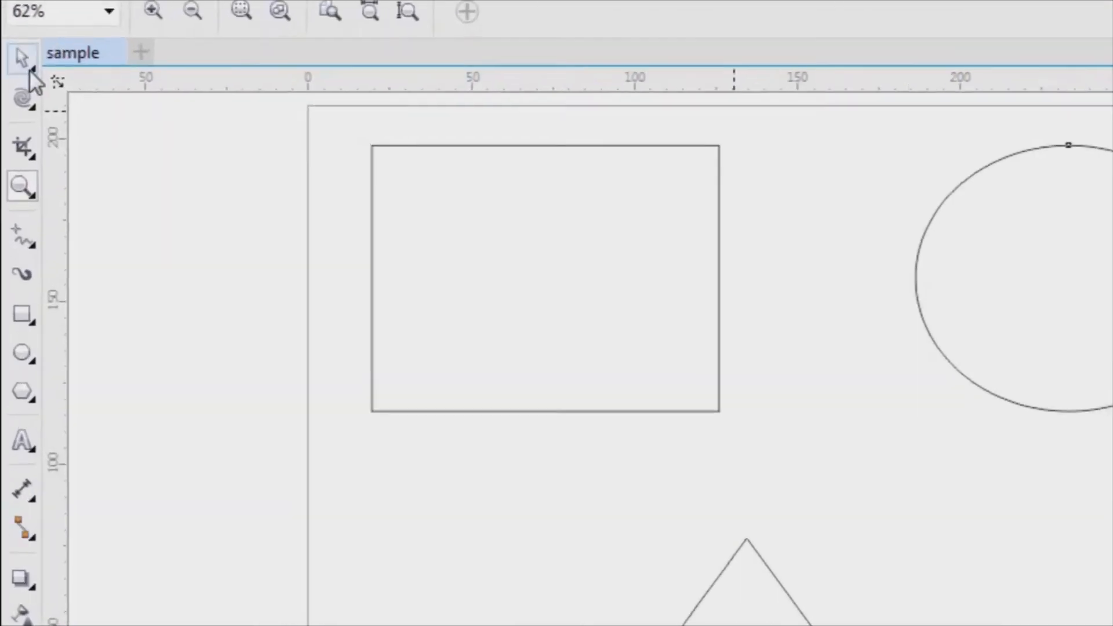
pyautogui.click(14, 127)
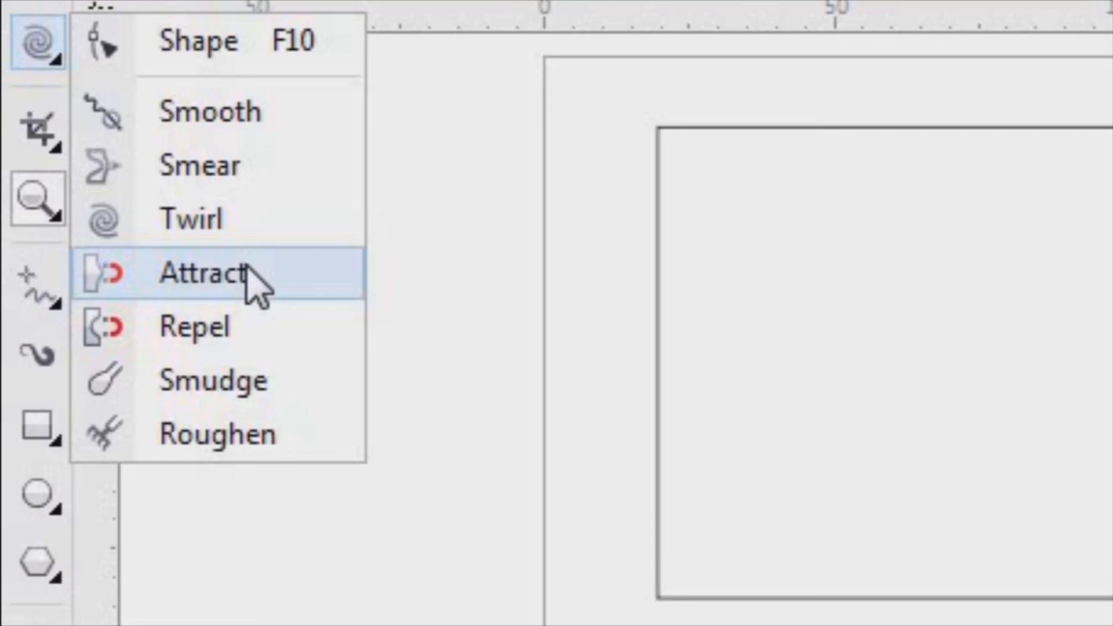
pyautogui.click(7, 93)
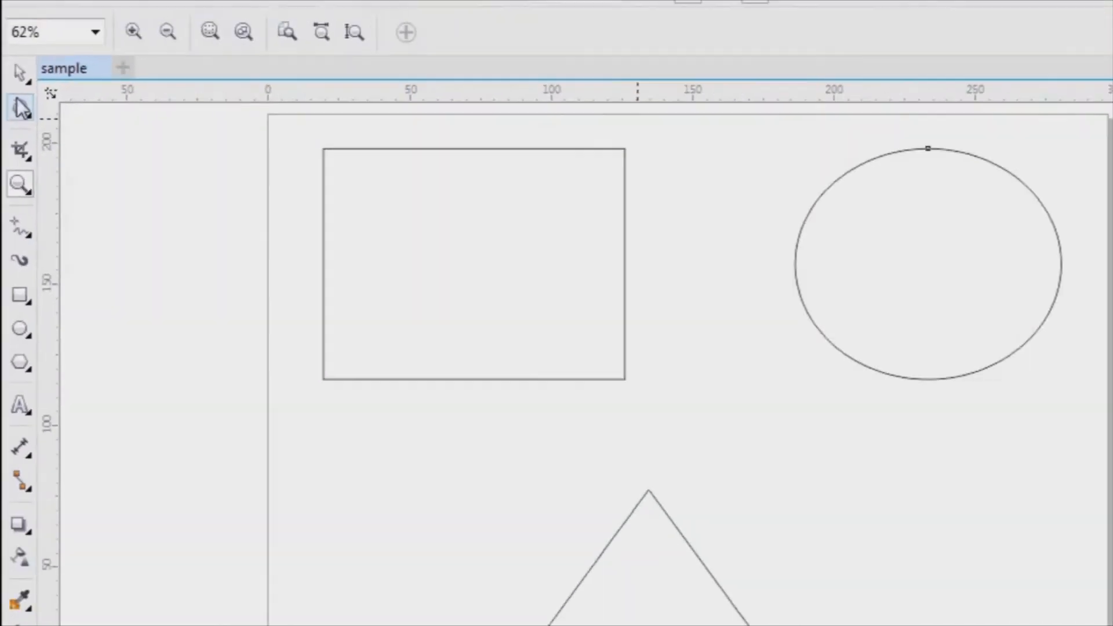
pyautogui.click(18, 107)
pyautogui.click(15, 106)
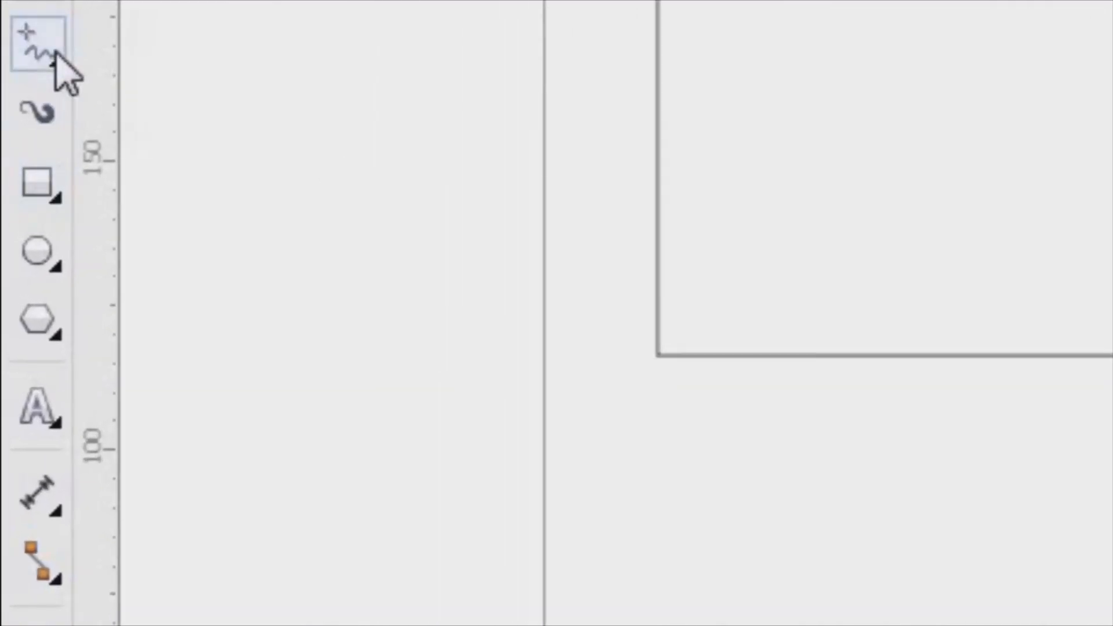
# Draw a horizontal 2-point line about 140 mm long below the ellipse, extending past the page's right edge.
pyautogui.click(56, 54)
pyautogui.click(174, 104)
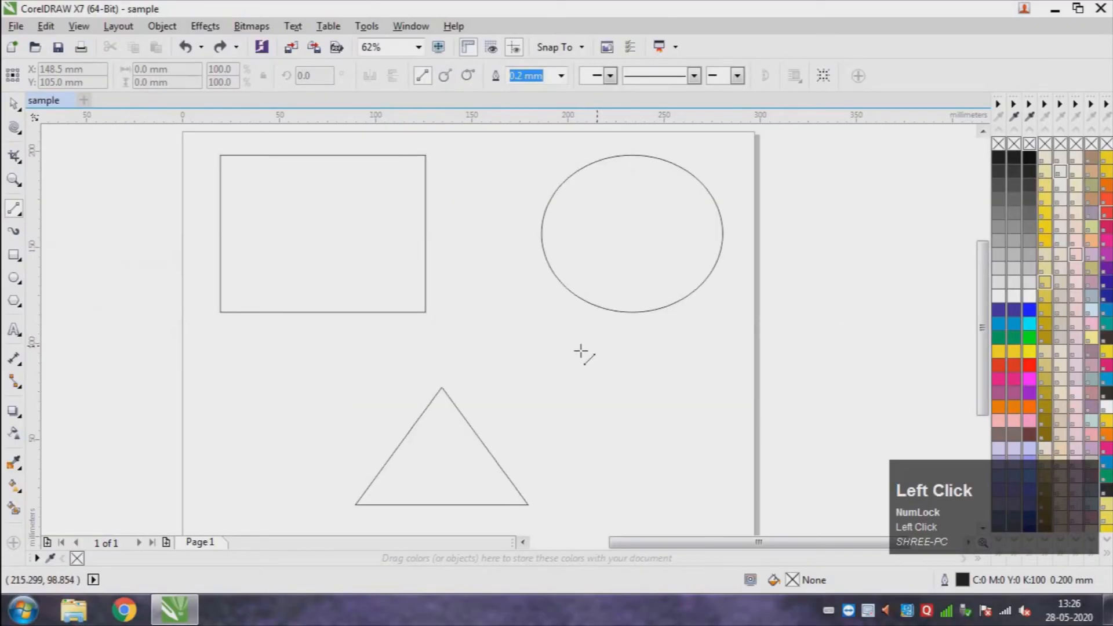
pyautogui.moveTo(528, 352); pyautogui.dragTo(801, 351)
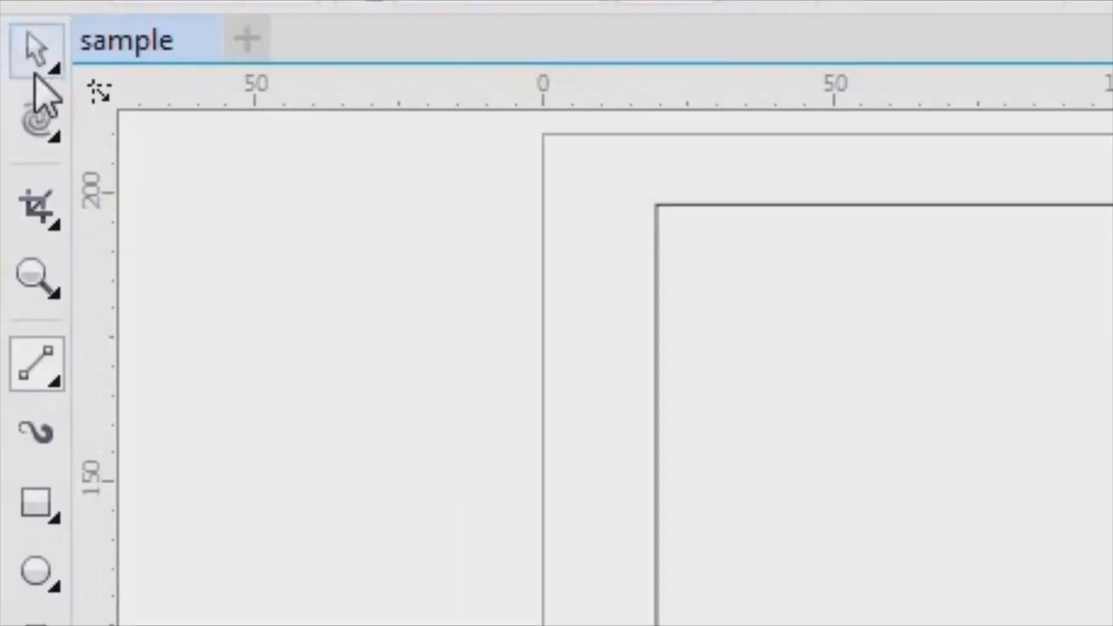
# Move the horizontal line down about 26 mm and place a parallel copy a short distance above it.
pyautogui.click(14, 104)
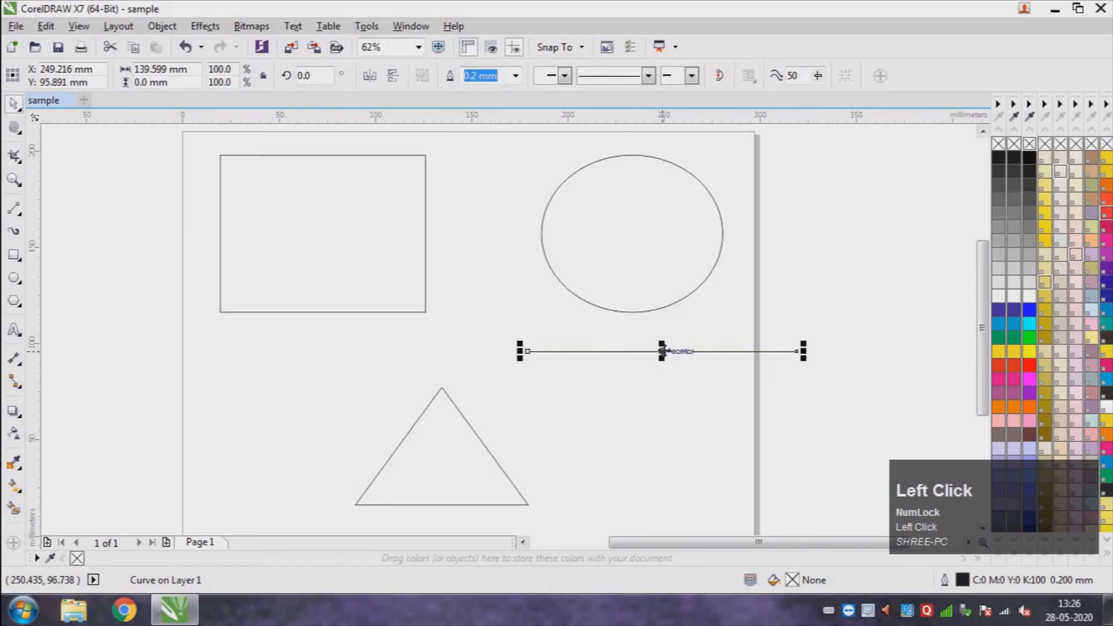
pyautogui.moveTo(662, 351); pyautogui.dragTo(661, 401)
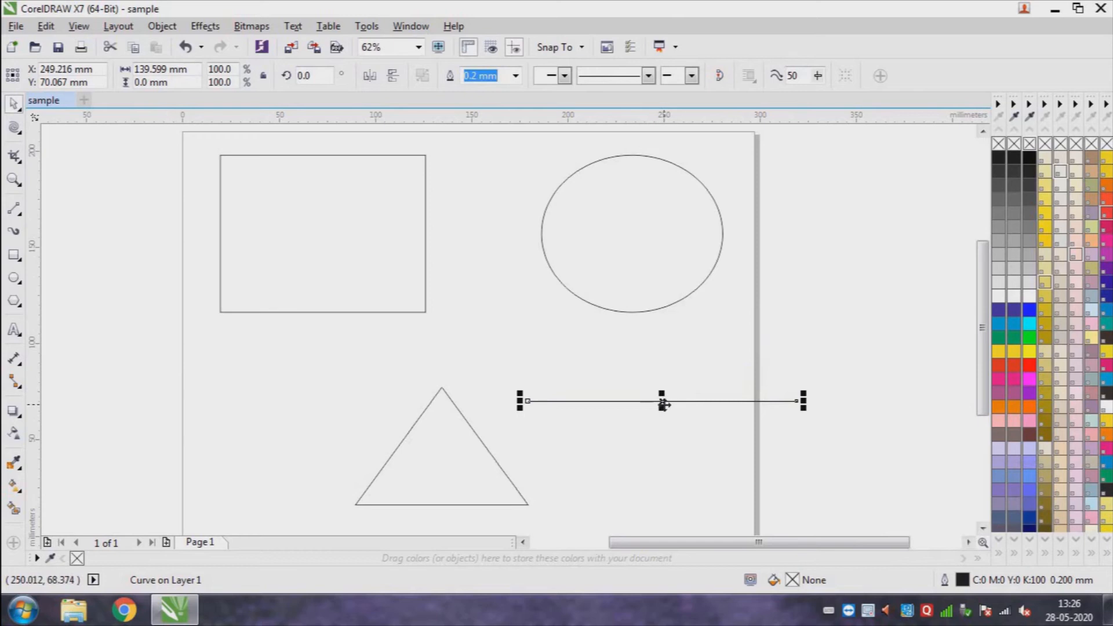
pyautogui.moveTo(664, 404); pyautogui.dragTo(664, 367)
pyautogui.click(634, 452)
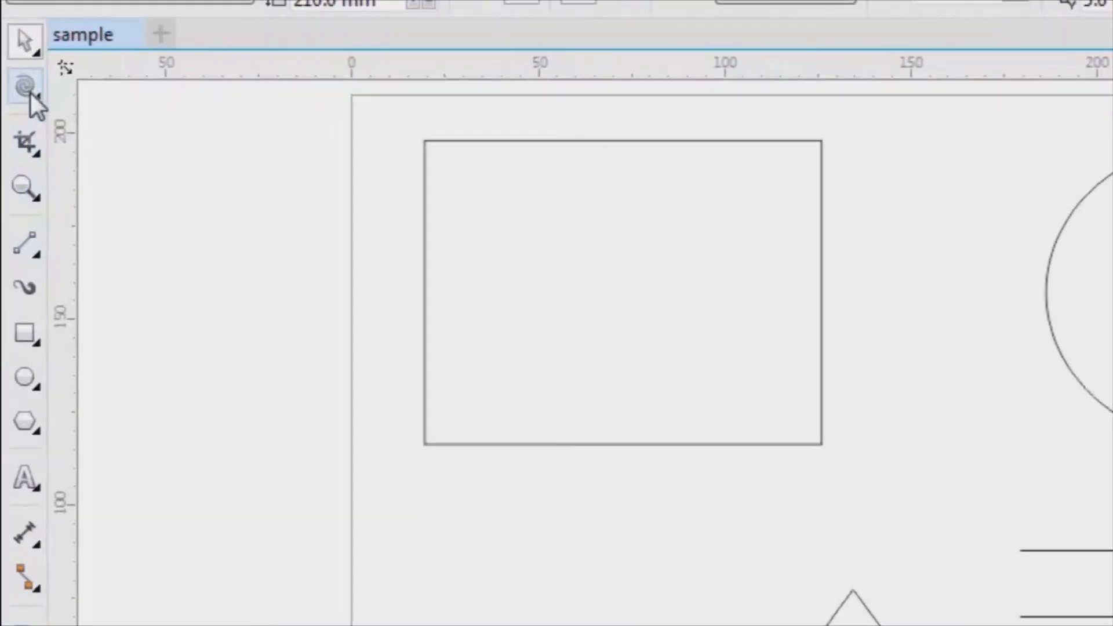
# Use the Attract tool with the 40 mm nib to pull both ends of the upper line onto the lower line's ends.
pyautogui.click(19, 132)
pyautogui.click(19, 160)
pyautogui.click(36, 48)
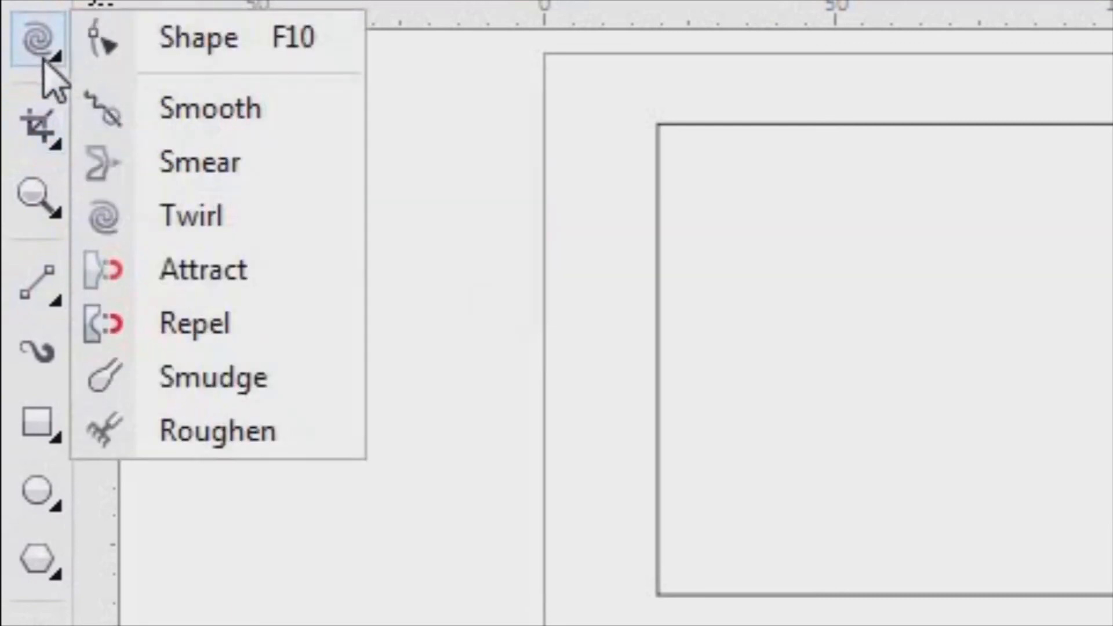
pyautogui.click(263, 288)
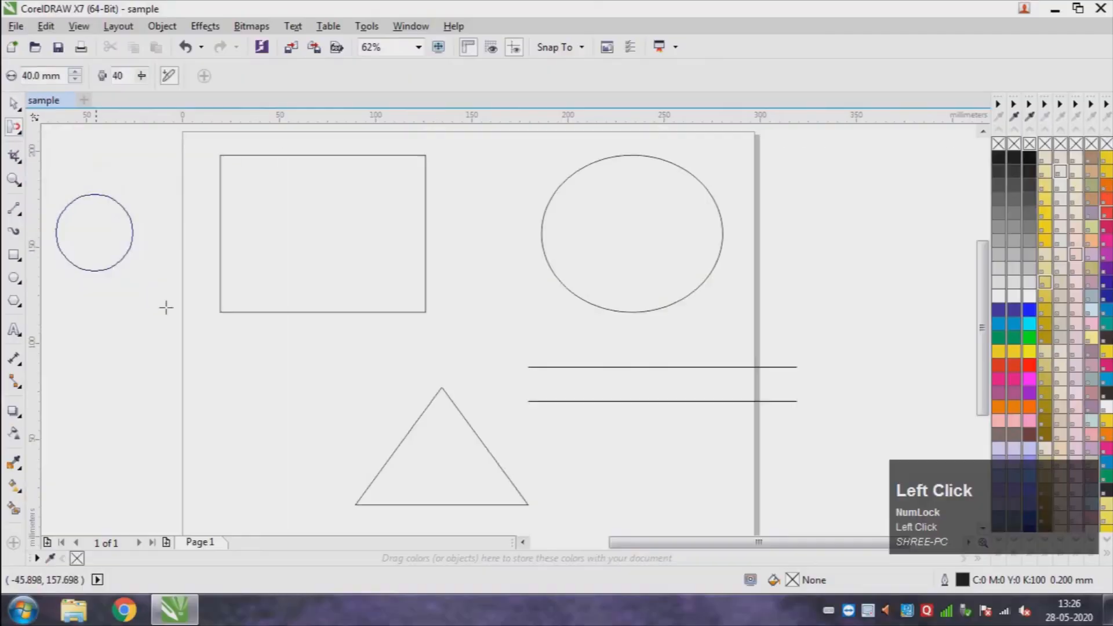
pyautogui.click(539, 367)
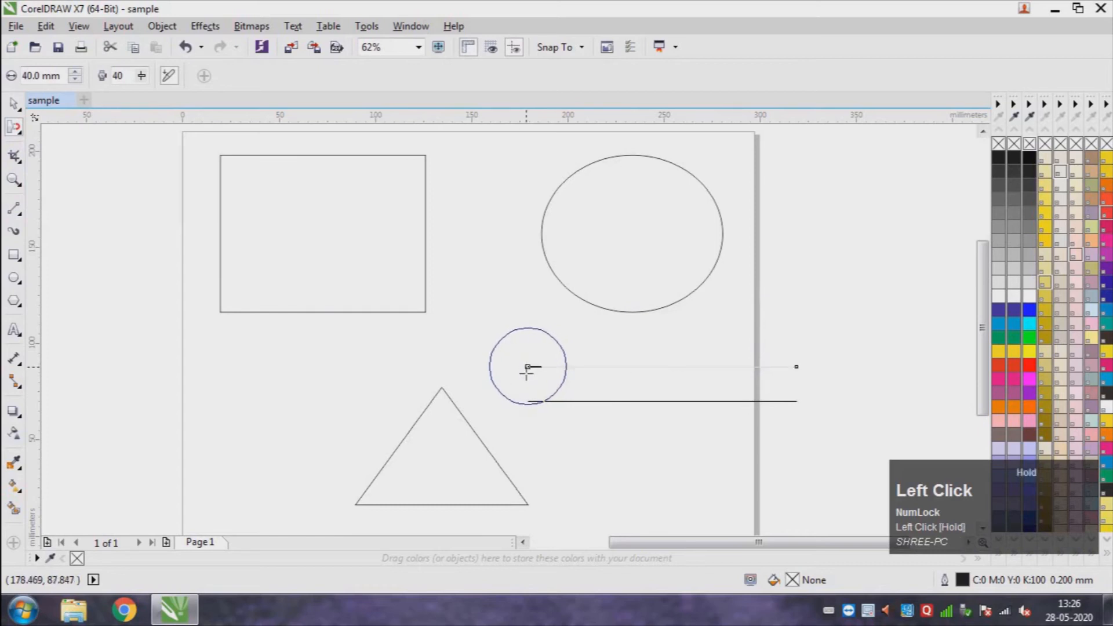
pyautogui.moveTo(527, 374); pyautogui.dragTo(528, 398)
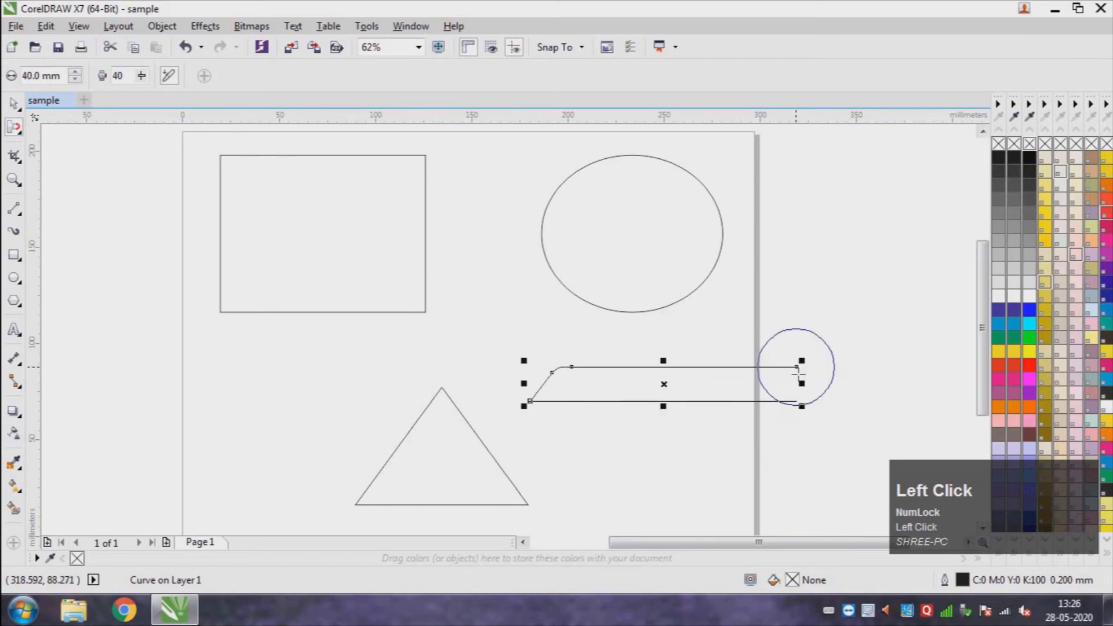
pyautogui.moveTo(796, 366); pyautogui.dragTo(796, 400)
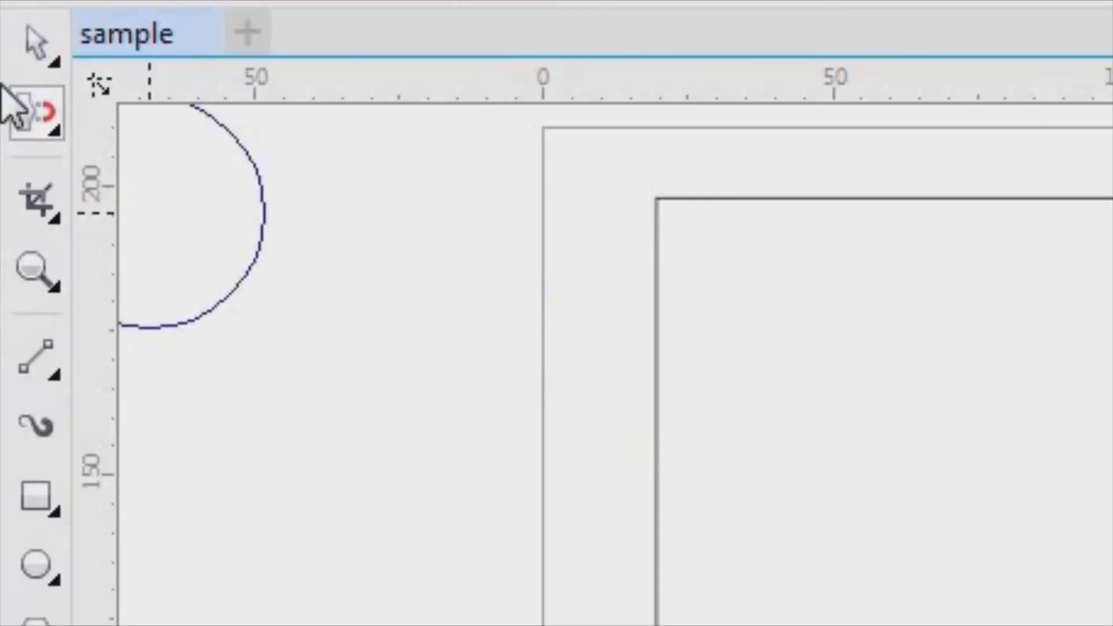
# Try a red fill on the two joined lines, undo it and clear the selection.
pyautogui.click(14, 103)
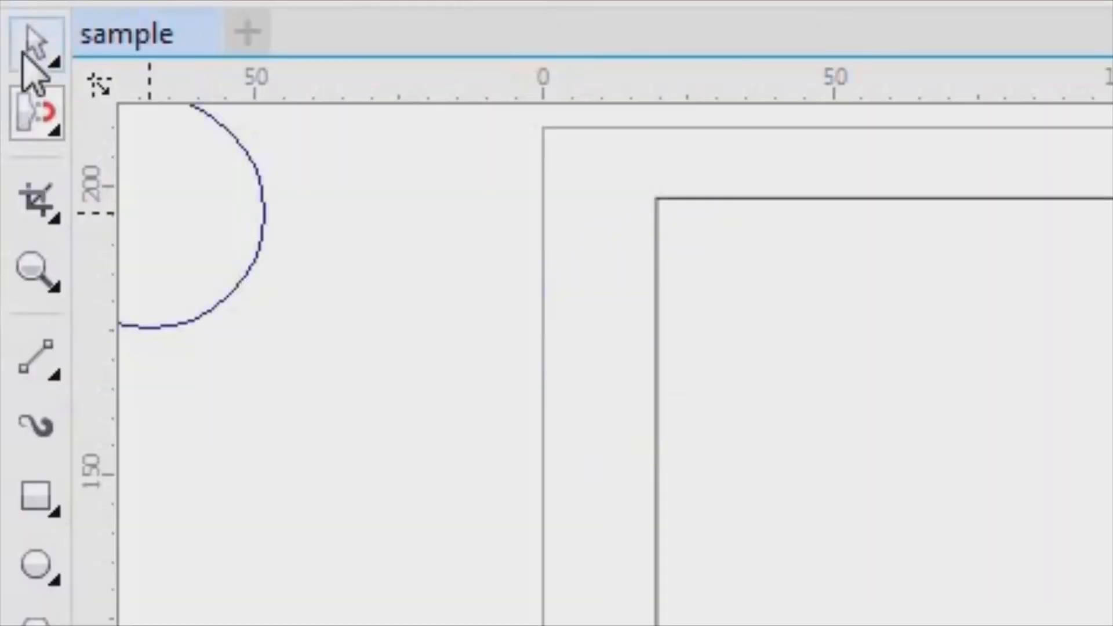
pyautogui.click(668, 386)
pyautogui.moveTo(833, 326); pyautogui.dragTo(568, 443)
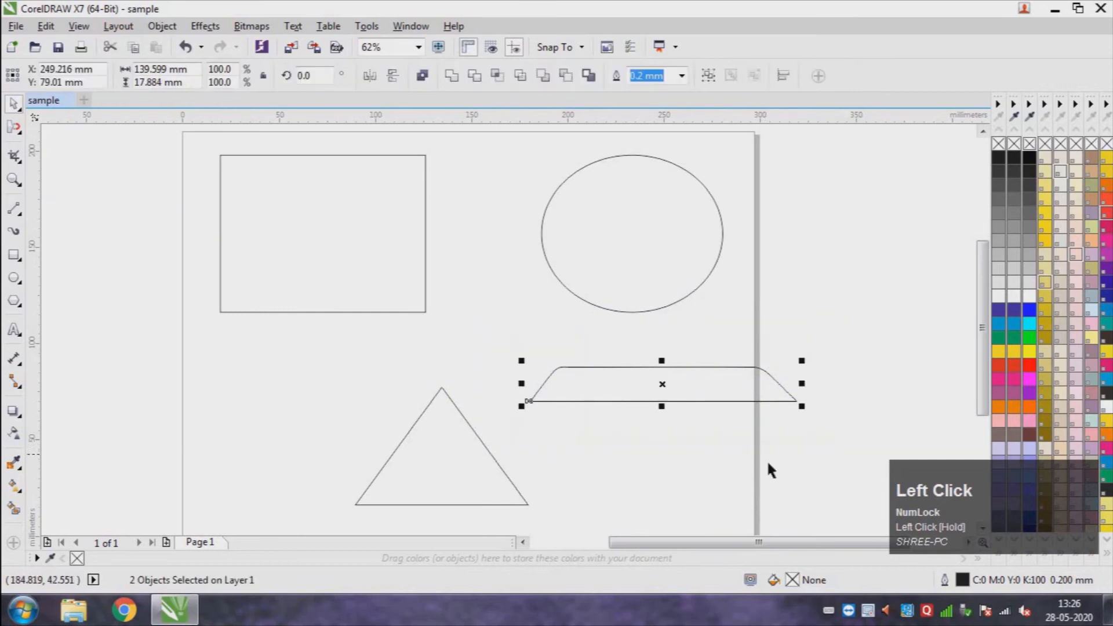
pyautogui.click(1029, 374)
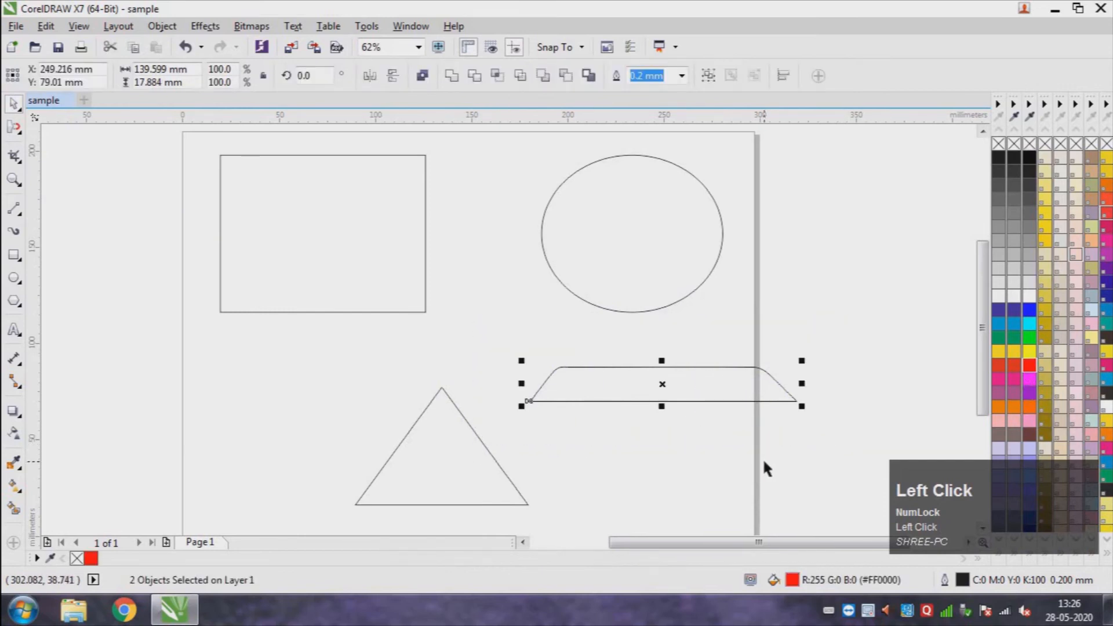
pyautogui.hotkey('ctrl', 'z')
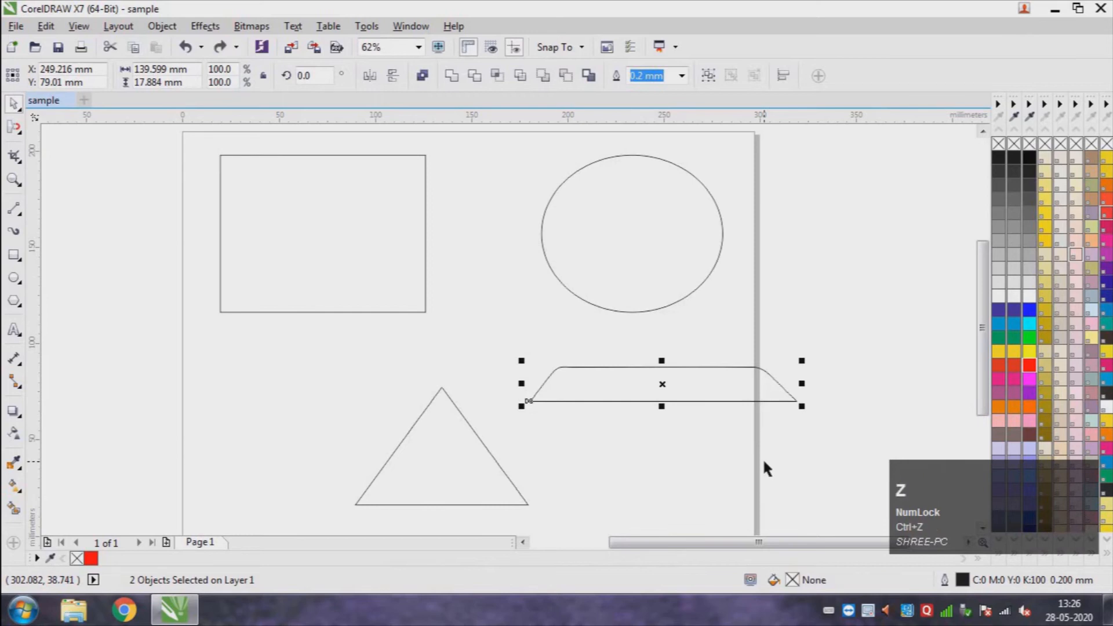
pyautogui.click(763, 462)
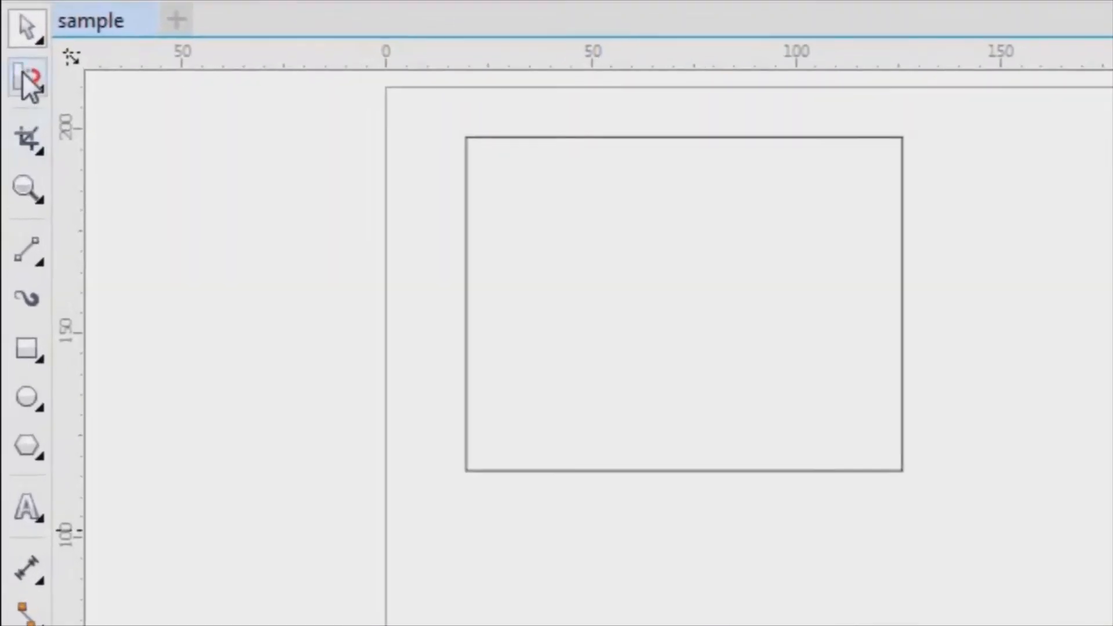
# Use the Repel tool with the 40 mm nib to push the upper curve's left end up from the lower line.
pyautogui.click(44, 41)
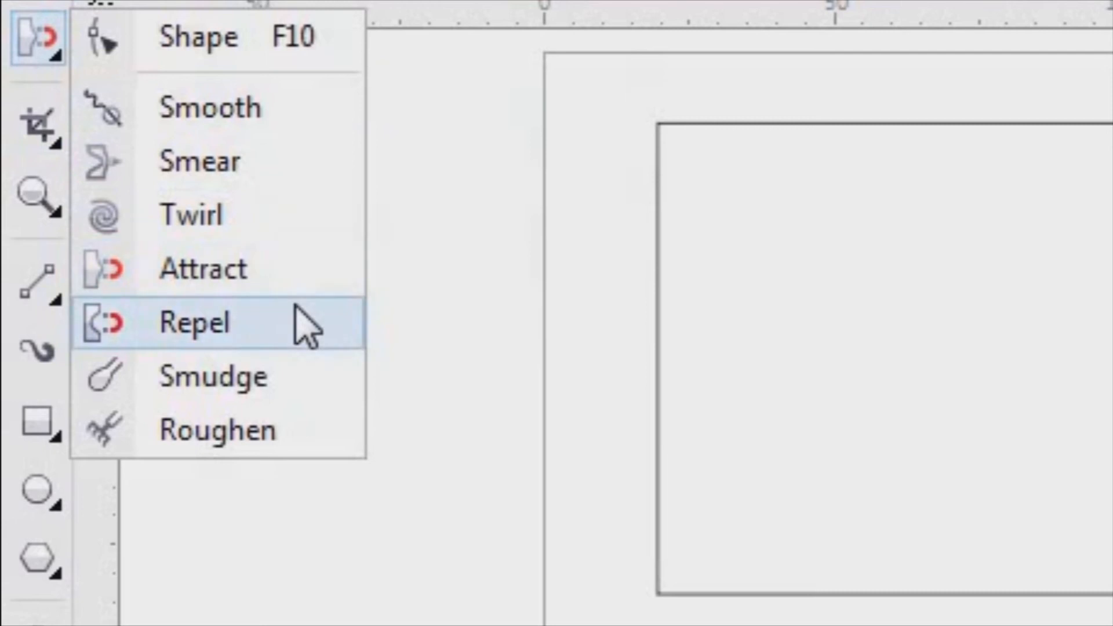
pyautogui.click(294, 319)
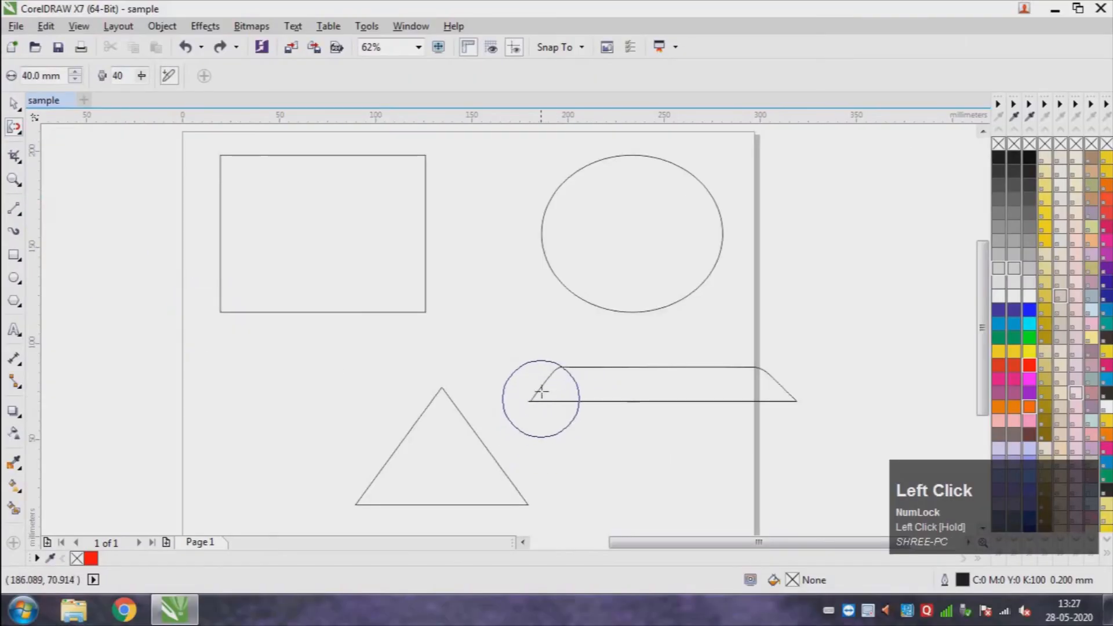
pyautogui.click(542, 393)
pyautogui.click(533, 399)
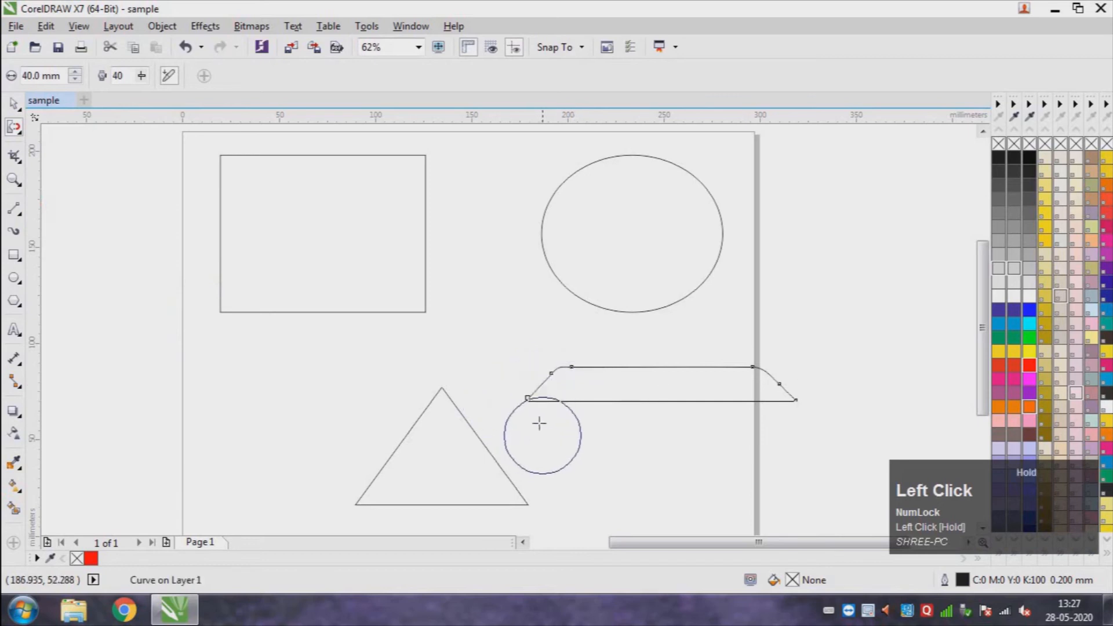
pyautogui.moveTo(531, 417); pyautogui.dragTo(524, 394)
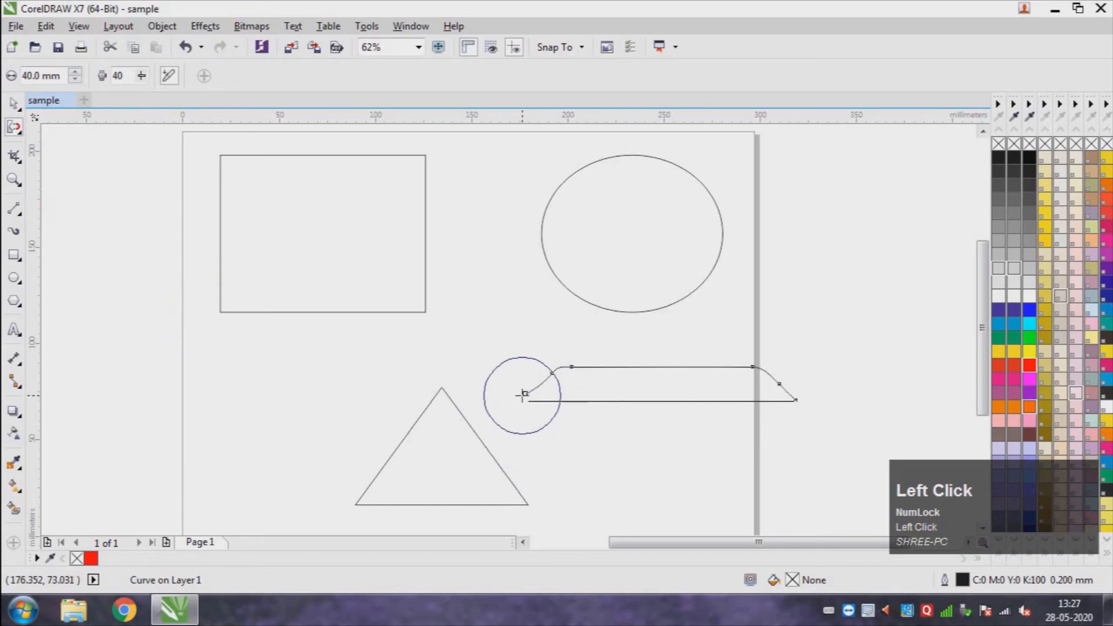
pyautogui.moveTo(536, 444); pyautogui.dragTo(525, 385)
pyautogui.moveTo(537, 425); pyautogui.dragTo(527, 389)
pyautogui.moveTo(527, 396); pyautogui.dragTo(537, 431)
# Repel the upper curve's right end away from the lower line, and push its left end further outward.
pyautogui.moveTo(783, 399); pyautogui.dragTo(793, 392)
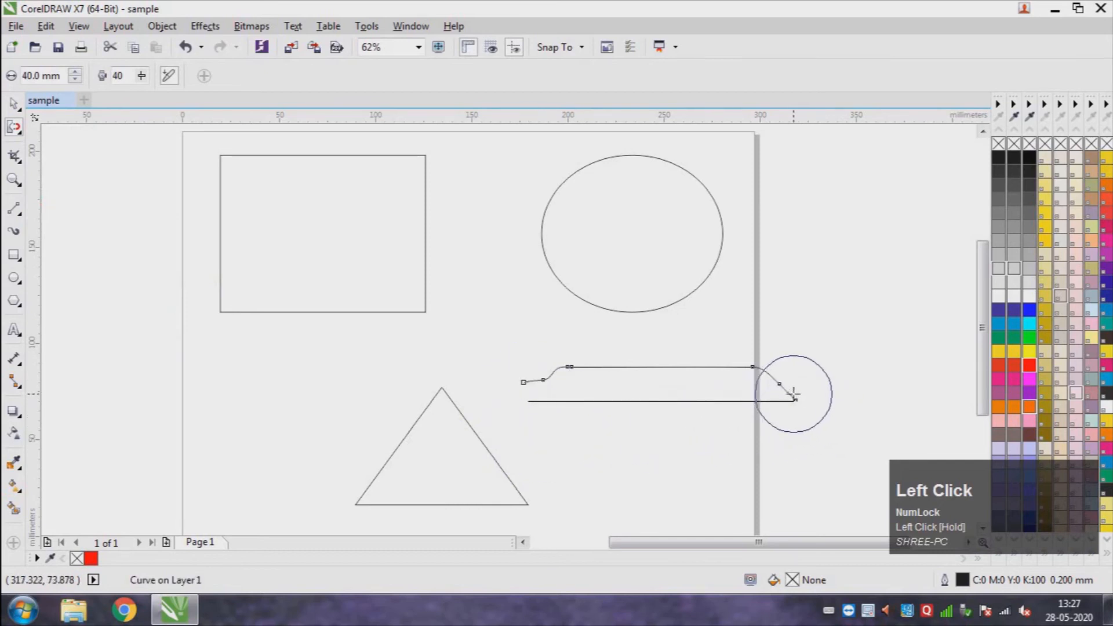
pyautogui.moveTo(797, 430); pyautogui.dragTo(789, 383)
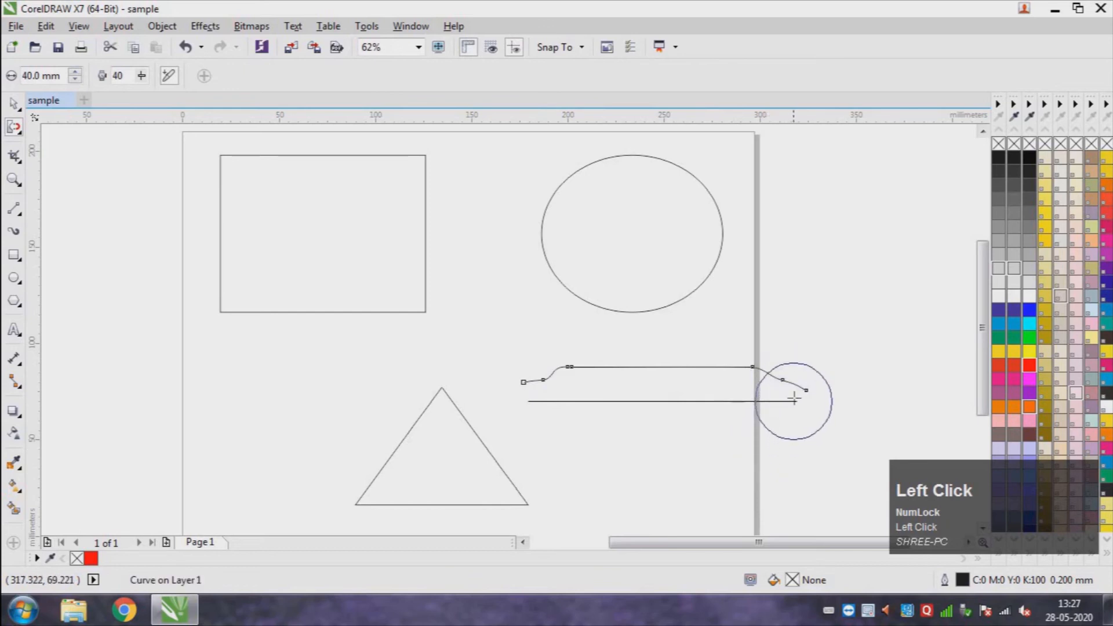
pyautogui.moveTo(773, 480)
pyautogui.mouseDown()
pyautogui.moveTo(793, 393)
pyautogui.moveTo(813, 389)
pyautogui.mouseUp()
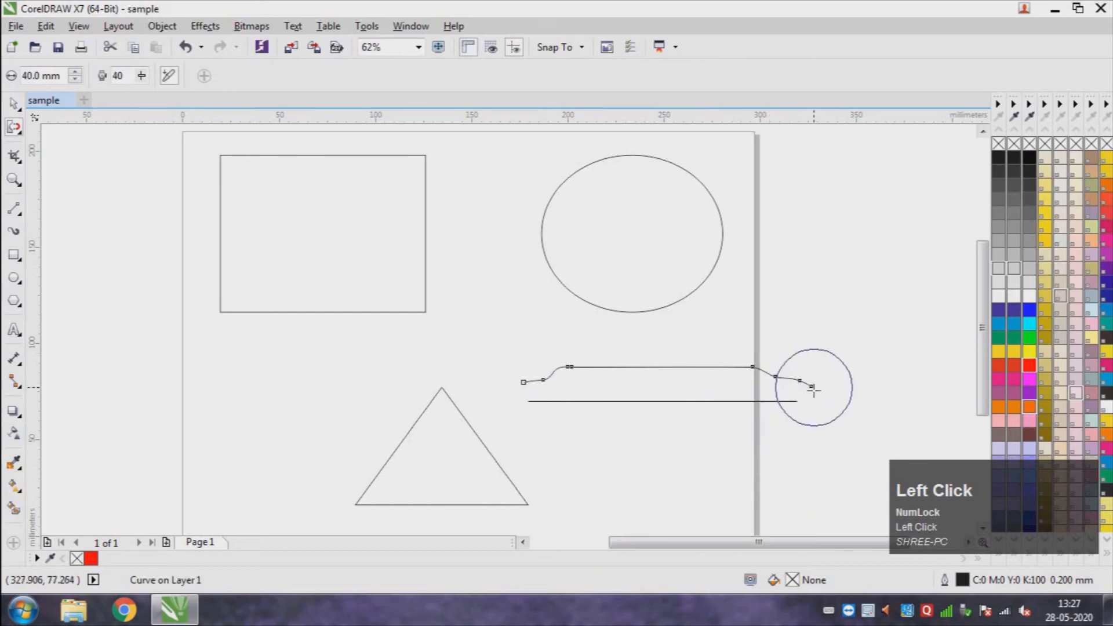
pyautogui.moveTo(802, 436); pyautogui.dragTo(815, 395)
pyautogui.moveTo(800, 443); pyautogui.dragTo(807, 393)
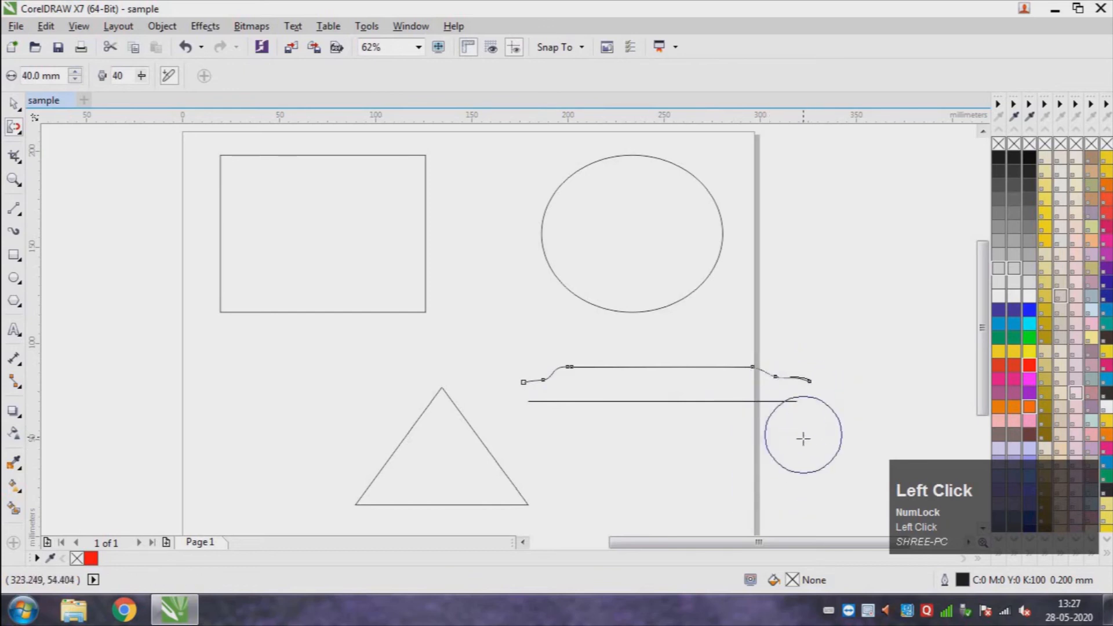
pyautogui.moveTo(802, 437)
pyautogui.mouseDown()
pyautogui.moveTo(784, 384)
pyautogui.moveTo(815, 389)
pyautogui.mouseUp()
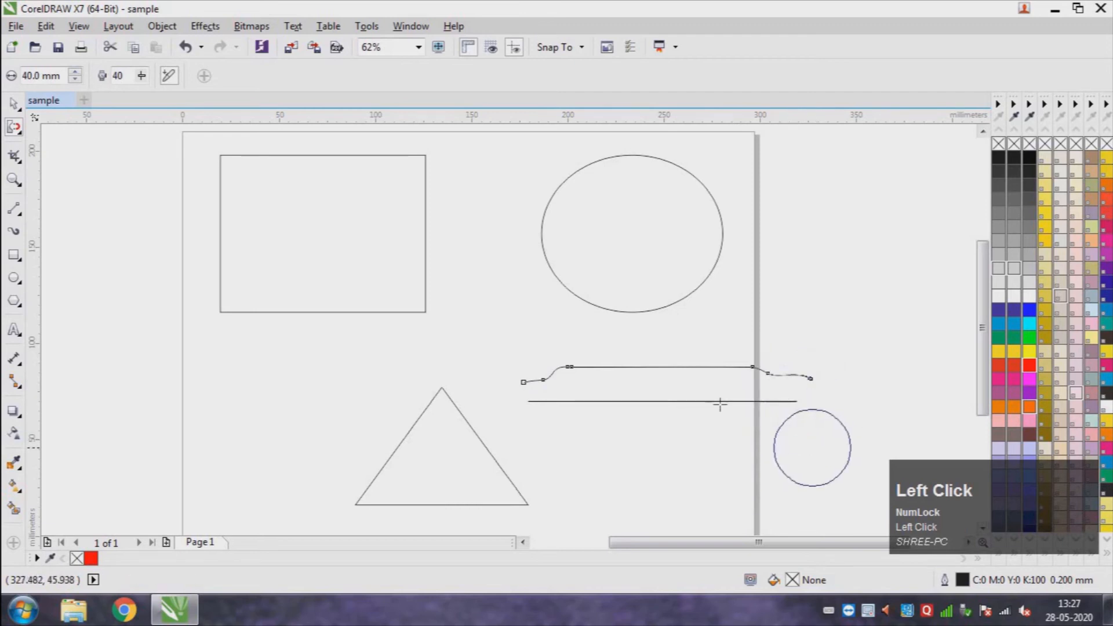
pyautogui.moveTo(553, 429)
pyautogui.mouseDown()
pyautogui.moveTo(541, 375)
pyautogui.moveTo(541, 400)
pyautogui.moveTo(554, 378)
pyautogui.moveTo(556, 402)
pyautogui.mouseUp()
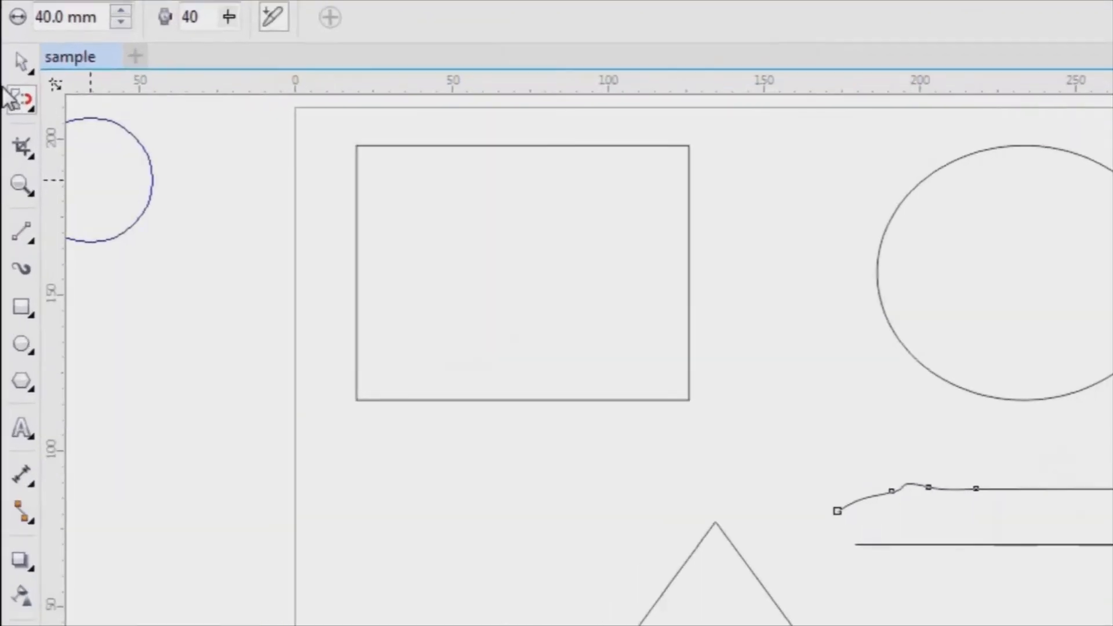
pyautogui.click(22, 98)
pyautogui.click(22, 146)
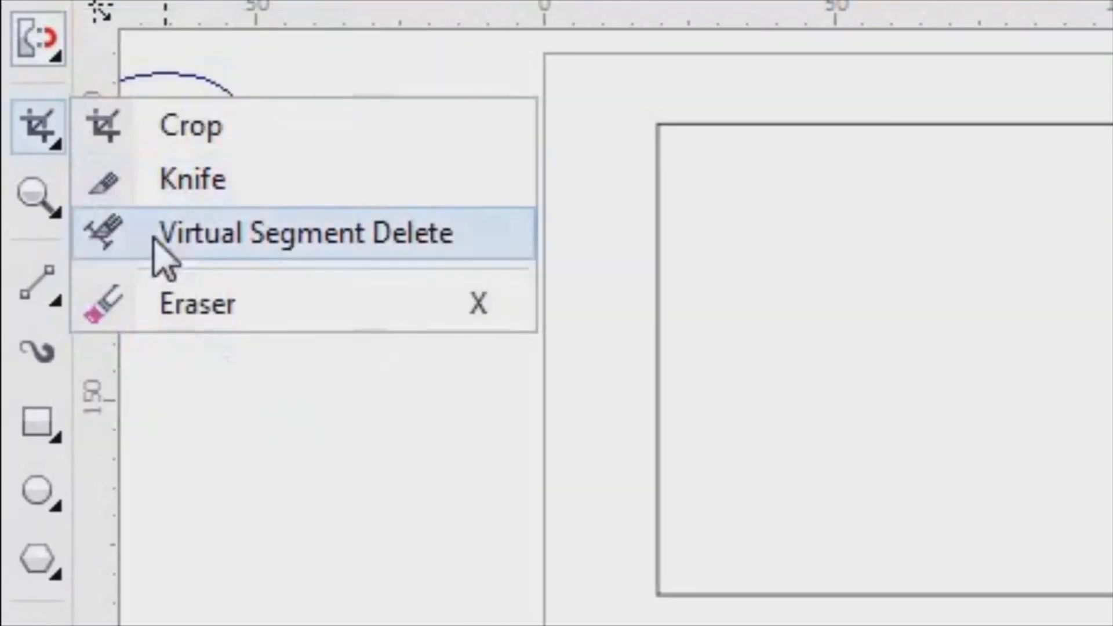
pyautogui.click(35, 36)
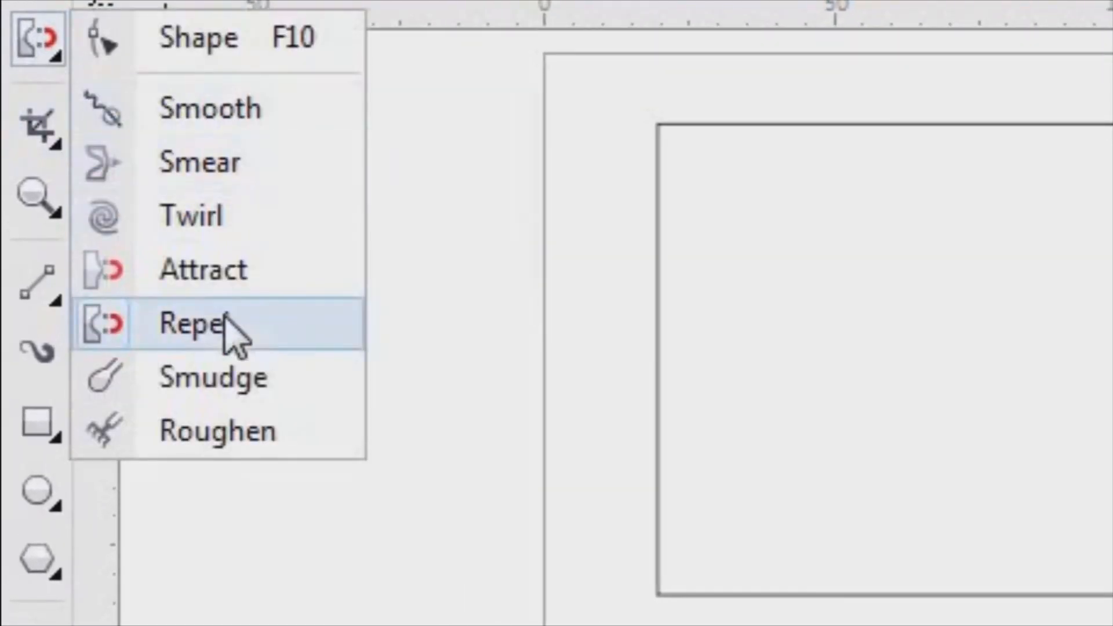
pyautogui.click(240, 371)
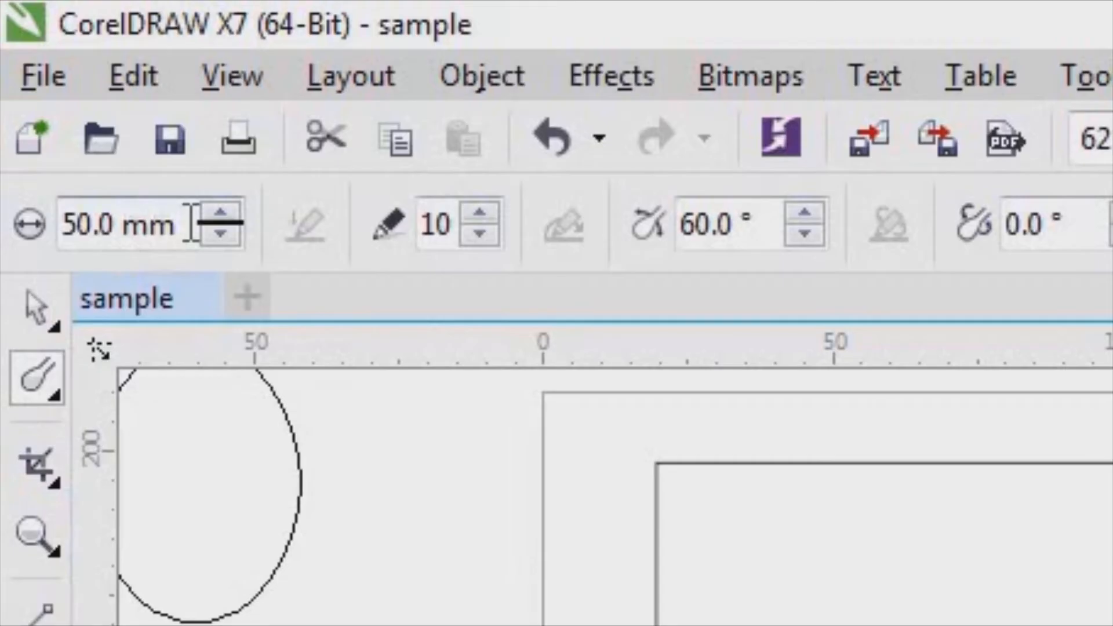
pyautogui.moveTo(62, 75); pyautogui.dragTo(9, 84)
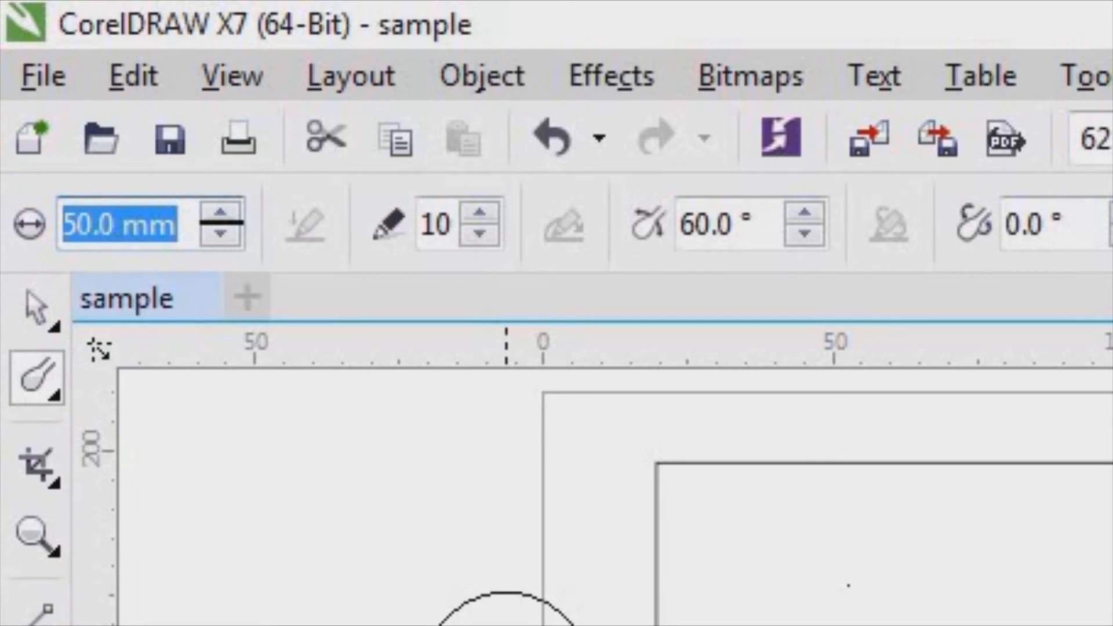
# Select the repelled curve and the straight line below the ellipse together and delete them.
pyautogui.click(35, 313)
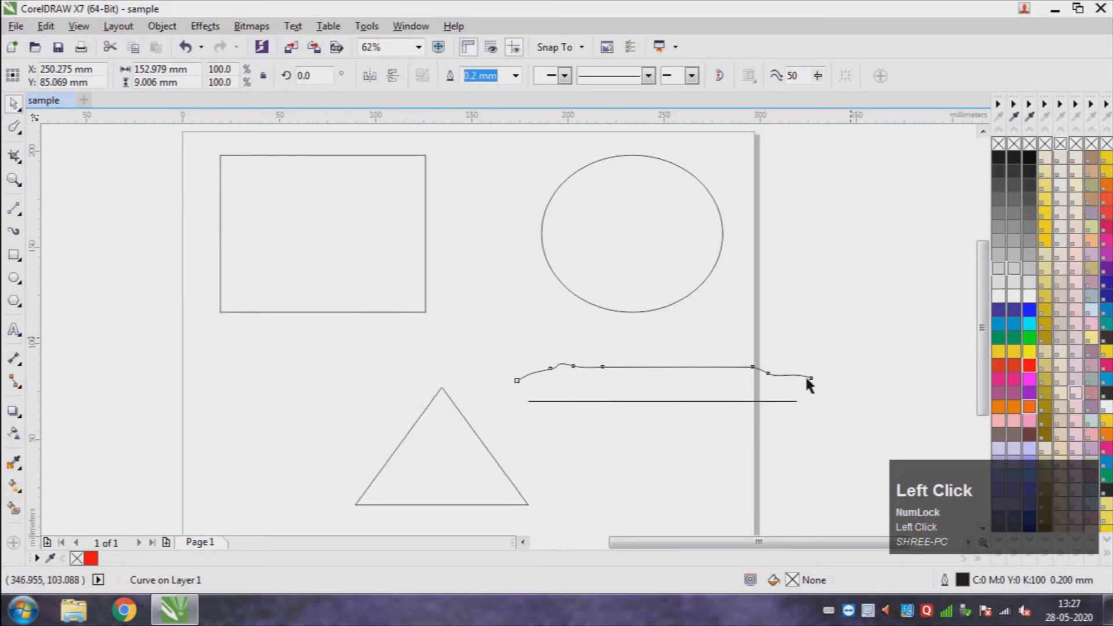
pyautogui.moveTo(847, 340); pyautogui.dragTo(491, 427)
pyautogui.click(491, 427)
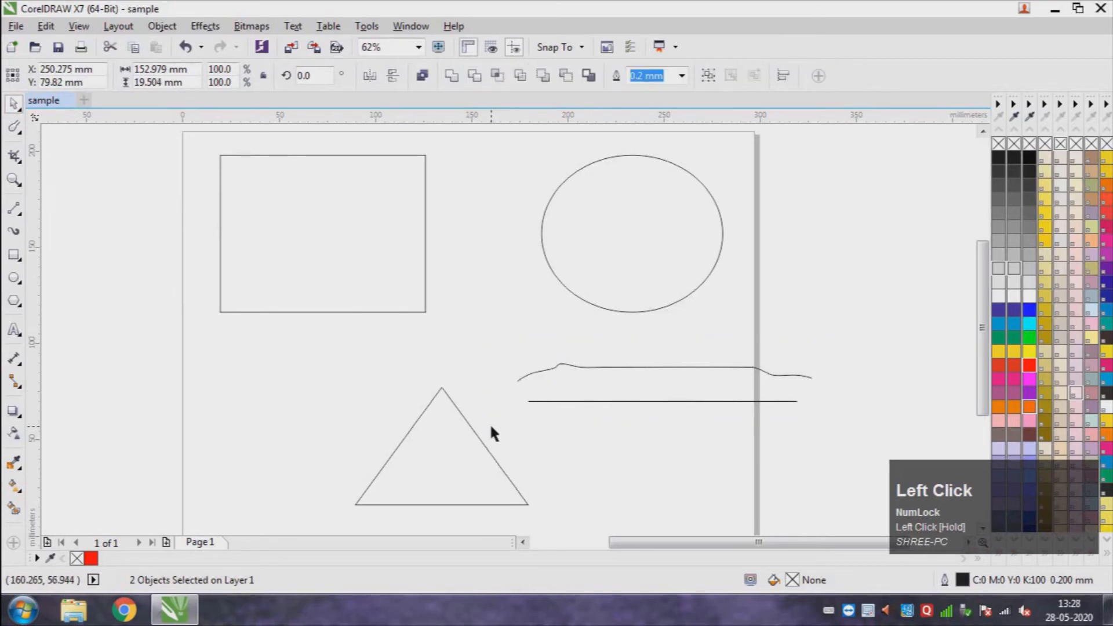
# Move the triangle and the ellipse aside so they overlap at the page's lower-right edge.
pyautogui.click(276, 224)
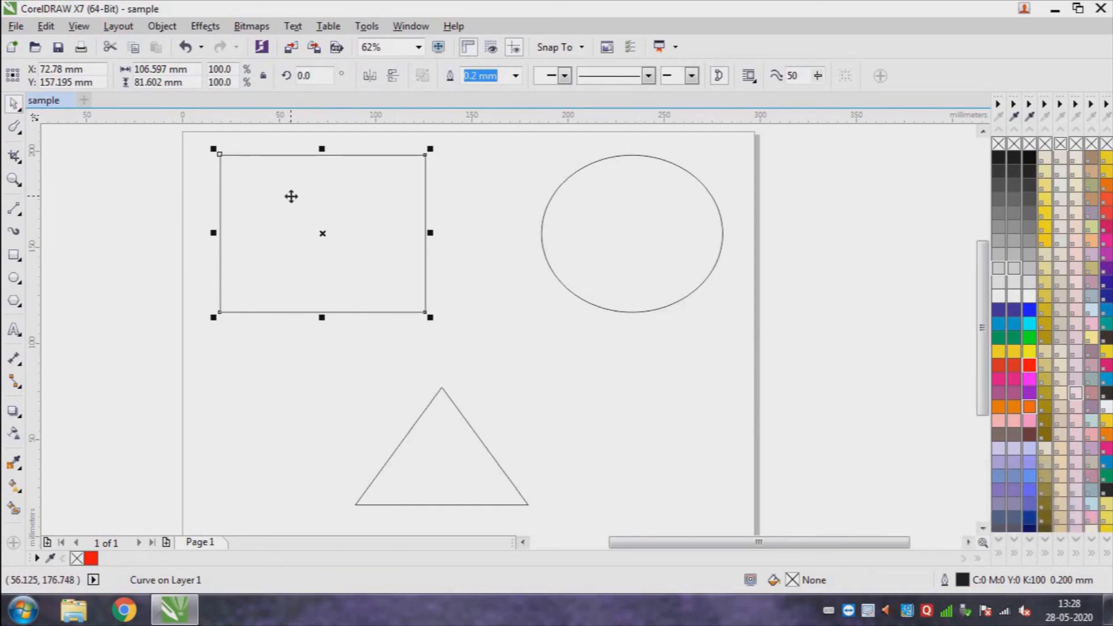
pyautogui.press('y')
pyautogui.press('h')
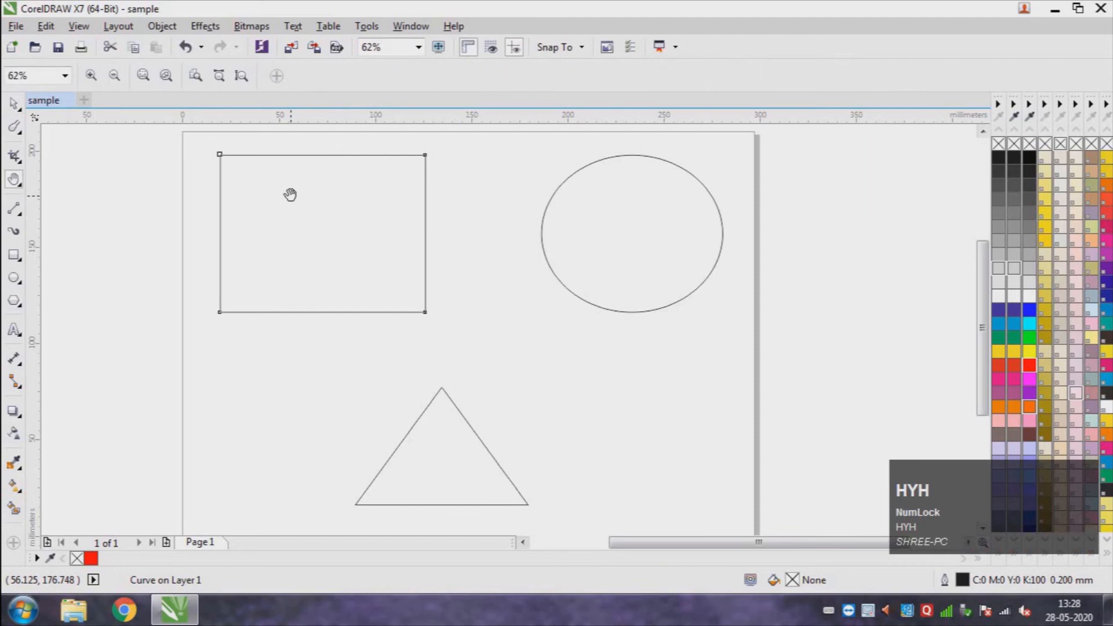
pyautogui.moveTo(389, 219); pyautogui.dragTo(487, 215)
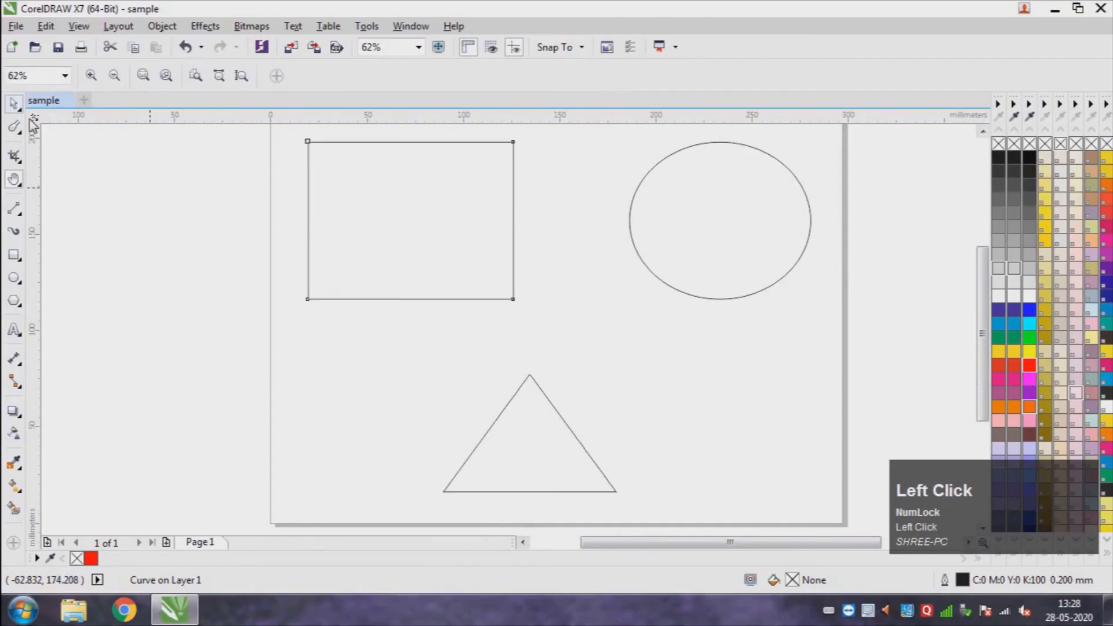
pyautogui.click(13, 104)
pyautogui.click(811, 180)
pyautogui.click(768, 213)
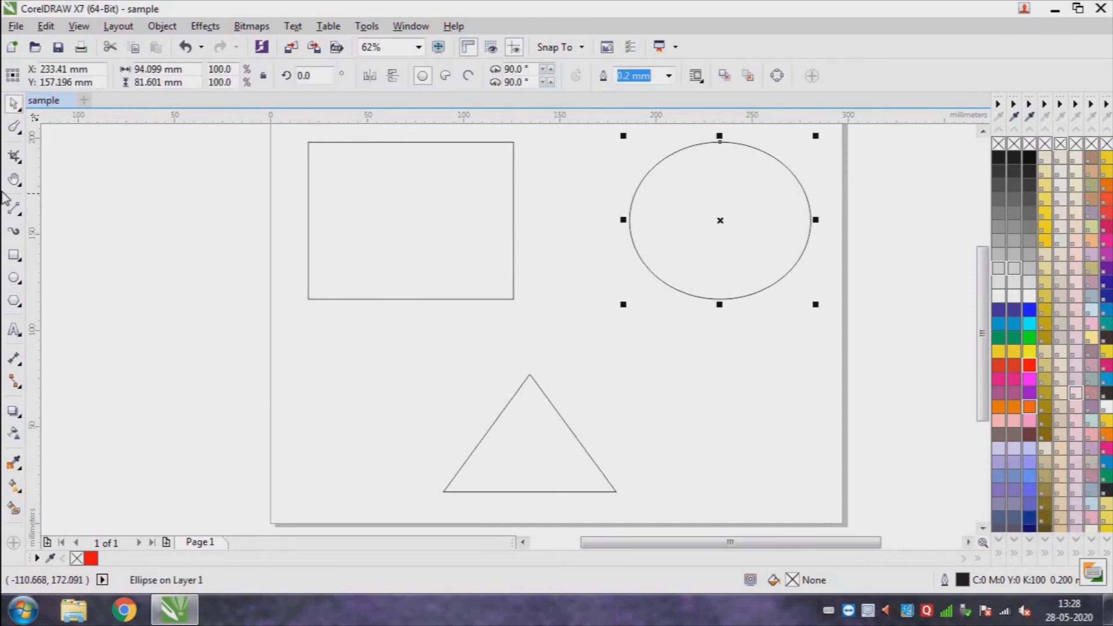
pyautogui.click(486, 323)
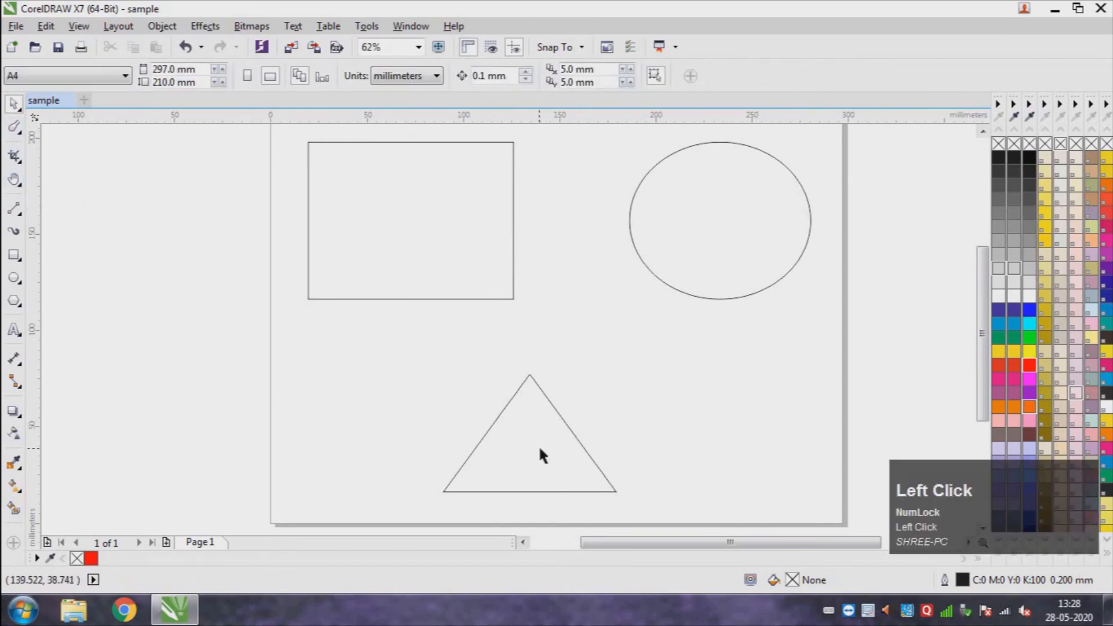
pyautogui.moveTo(542, 455); pyautogui.dragTo(847, 455)
pyautogui.moveTo(740, 258); pyautogui.dragTo(887, 451)
# Move the rectangle down and to the right toward the middle of the page, and deselect it.
pyautogui.click(405, 300)
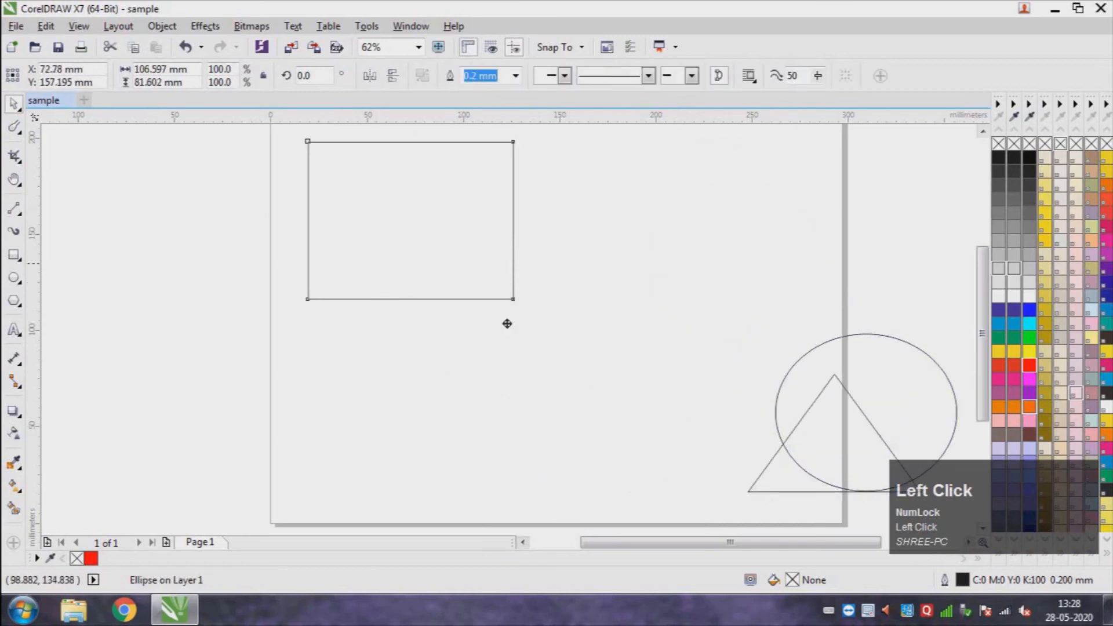
pyautogui.moveTo(507, 323); pyautogui.dragTo(567, 350)
pyautogui.click(965, 139)
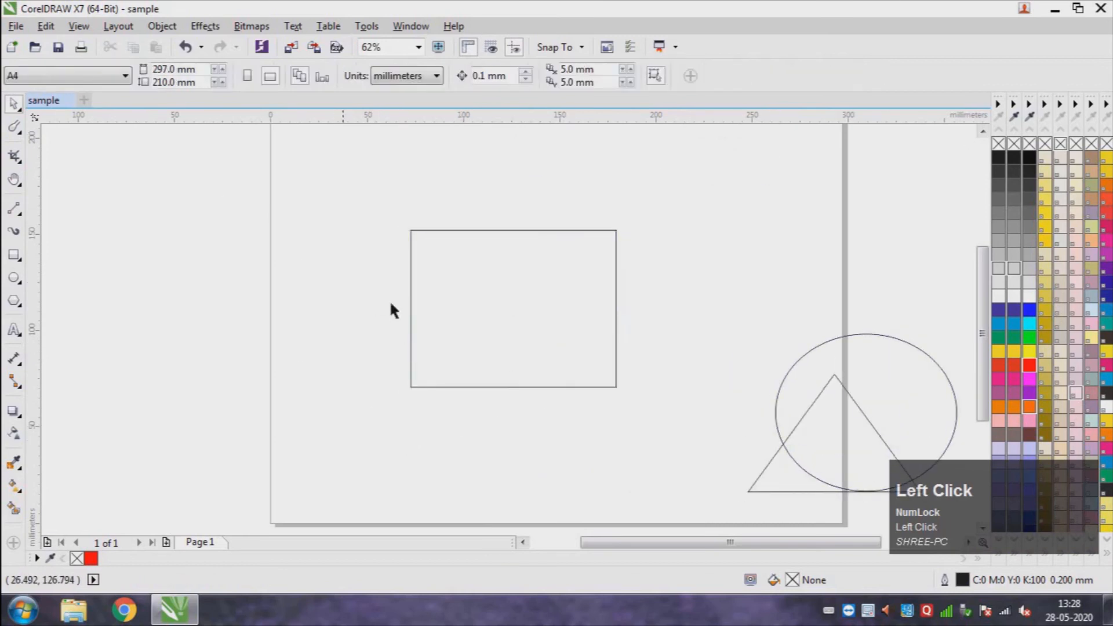
# Select the rectangle, set the Smudge nib size to 40 mm, and smudge its bottom, right, top and left edges in and out.
pyautogui.click(410, 302)
pyautogui.click(16, 130)
pyautogui.click(17, 159)
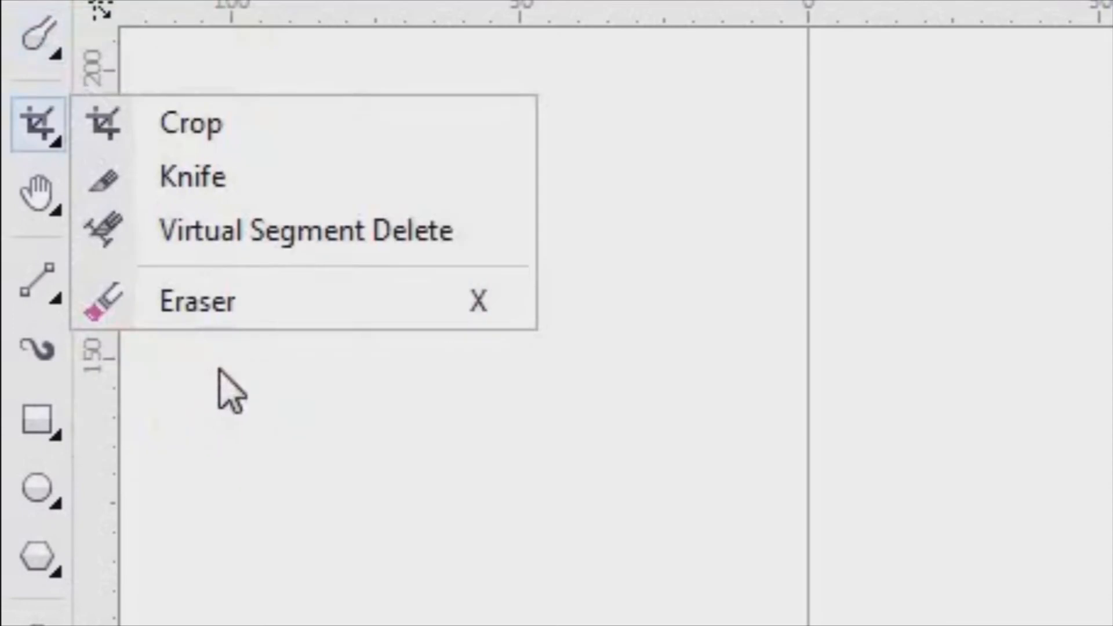
pyautogui.click(41, 47)
pyautogui.click(214, 373)
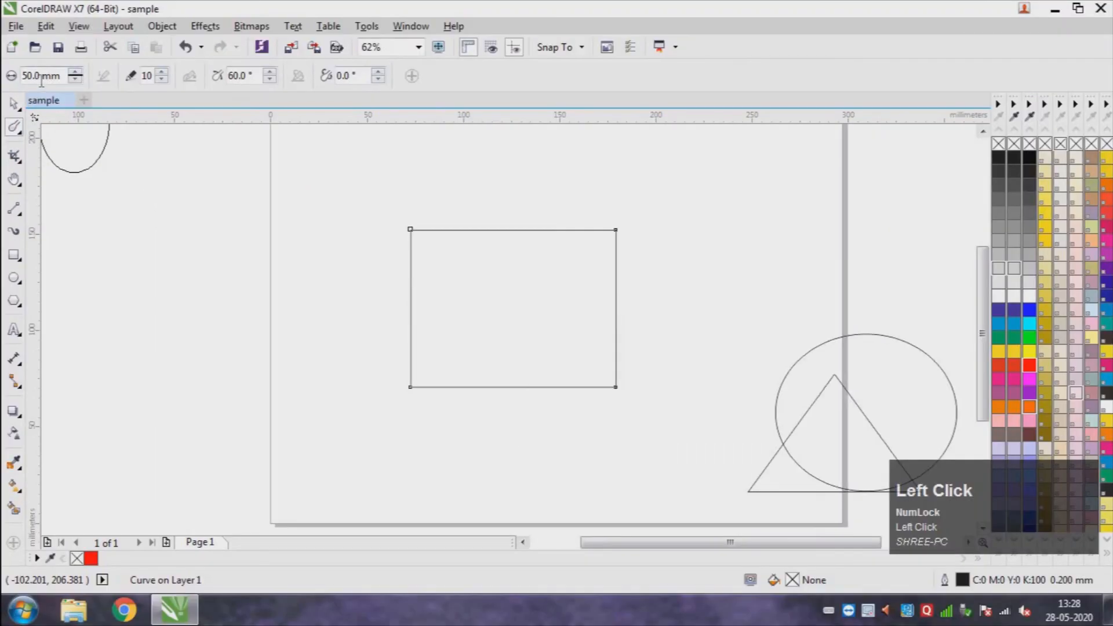
pyautogui.moveTo(68, 78); pyautogui.dragTo(6, 88)
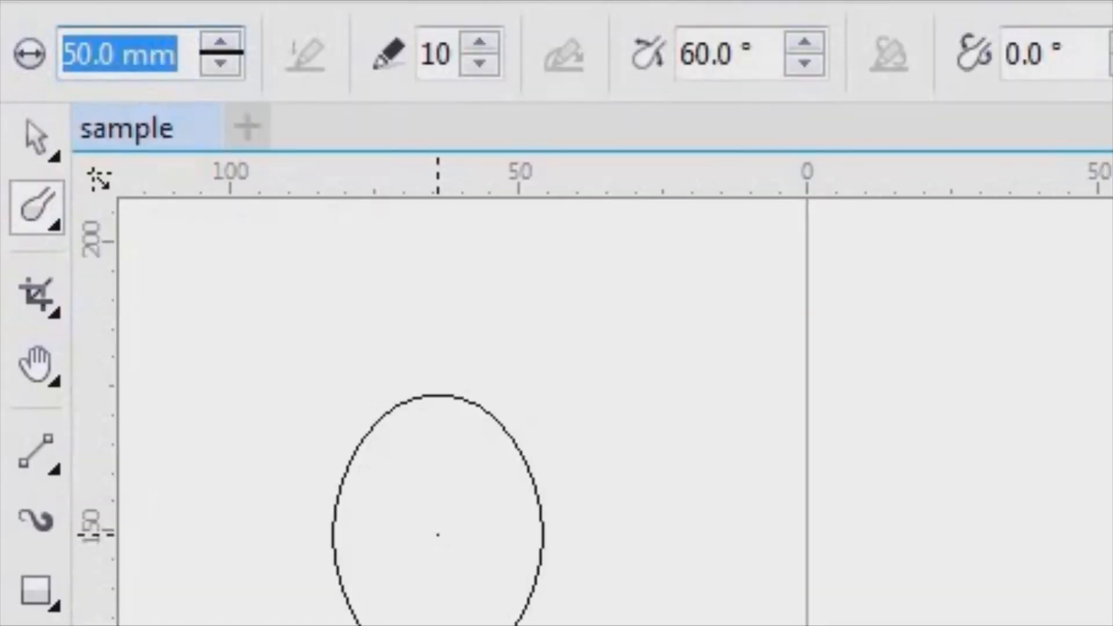
pyautogui.write('40')
pyautogui.press('Return')
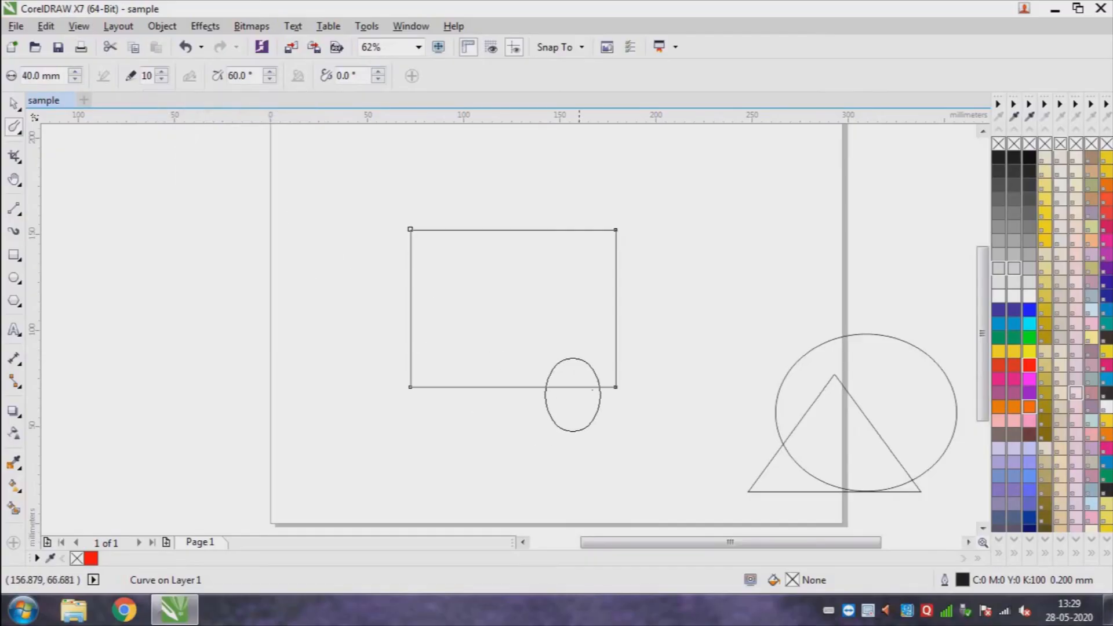
pyautogui.moveTo(579, 386)
pyautogui.mouseDown()
pyautogui.moveTo(556, 378)
pyautogui.moveTo(524, 402)
pyautogui.moveTo(535, 380)
pyautogui.moveTo(480, 388)
pyautogui.moveTo(470, 372)
pyautogui.moveTo(481, 384)
pyautogui.moveTo(501, 356)
pyautogui.moveTo(600, 322)
pyautogui.moveTo(690, 253)
pyautogui.moveTo(642, 291)
pyautogui.moveTo(571, 279)
pyautogui.moveTo(644, 251)
pyautogui.moveTo(616, 256)
pyautogui.moveTo(620, 213)
pyautogui.moveTo(608, 251)
pyautogui.moveTo(582, 251)
pyautogui.moveTo(566, 181)
pyautogui.moveTo(562, 249)
pyautogui.moveTo(535, 255)
pyautogui.mouseUp()
pyautogui.moveTo(515, 182)
pyautogui.mouseDown()
pyautogui.moveTo(536, 236)
pyautogui.moveTo(485, 206)
pyautogui.moveTo(450, 253)
pyautogui.moveTo(444, 190)
pyautogui.moveTo(470, 249)
pyautogui.moveTo(439, 235)
pyautogui.moveTo(412, 266)
pyautogui.moveTo(399, 233)
pyautogui.mouseUp()
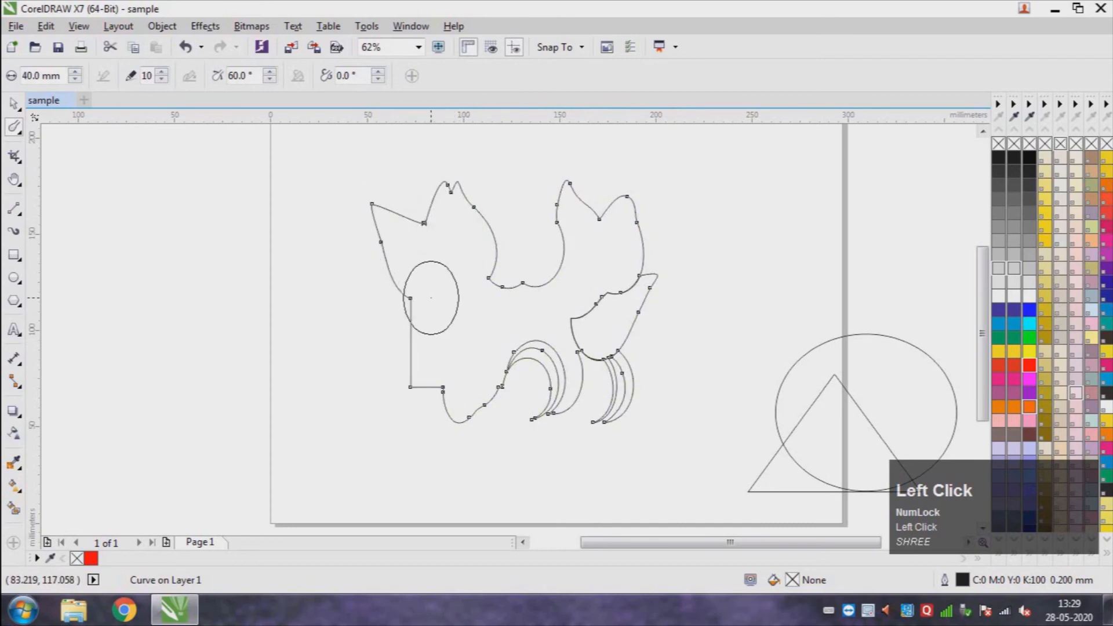
pyautogui.moveTo(432, 299)
pyautogui.mouseDown()
pyautogui.moveTo(441, 300)
pyautogui.moveTo(371, 311)
pyautogui.moveTo(385, 317)
pyautogui.moveTo(367, 350)
pyautogui.moveTo(387, 409)
pyautogui.moveTo(447, 366)
pyautogui.moveTo(434, 410)
pyautogui.moveTo(454, 342)
pyautogui.mouseUp()
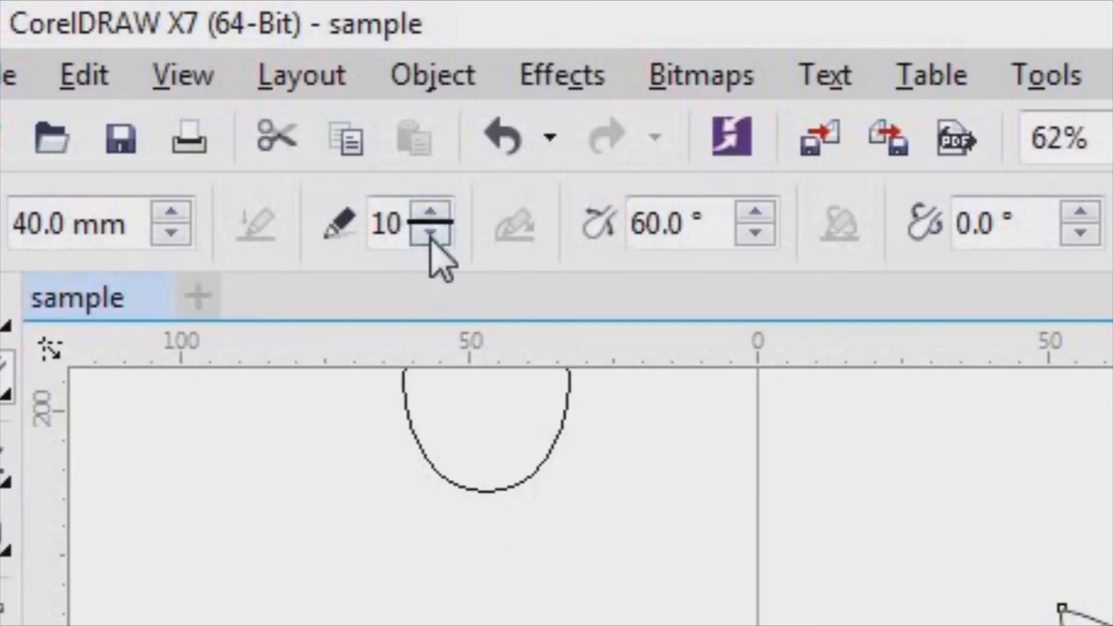
# Lower the Smudge dryout to 1 and smudge the distorted rectangle's outline further, pulling its bottom and top edges into long lobes.
pyautogui.click(162, 80)
pyautogui.click(162, 80)
pyautogui.click(162, 79)
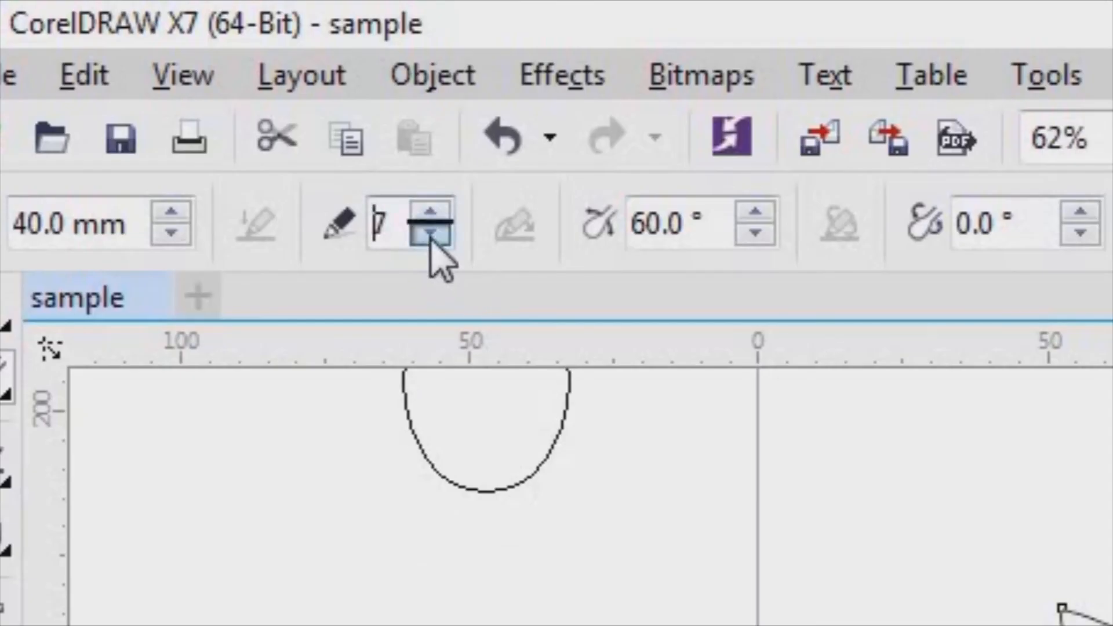
pyautogui.click(162, 80)
pyautogui.click(162, 80)
pyautogui.click(430, 233)
pyautogui.click(430, 233)
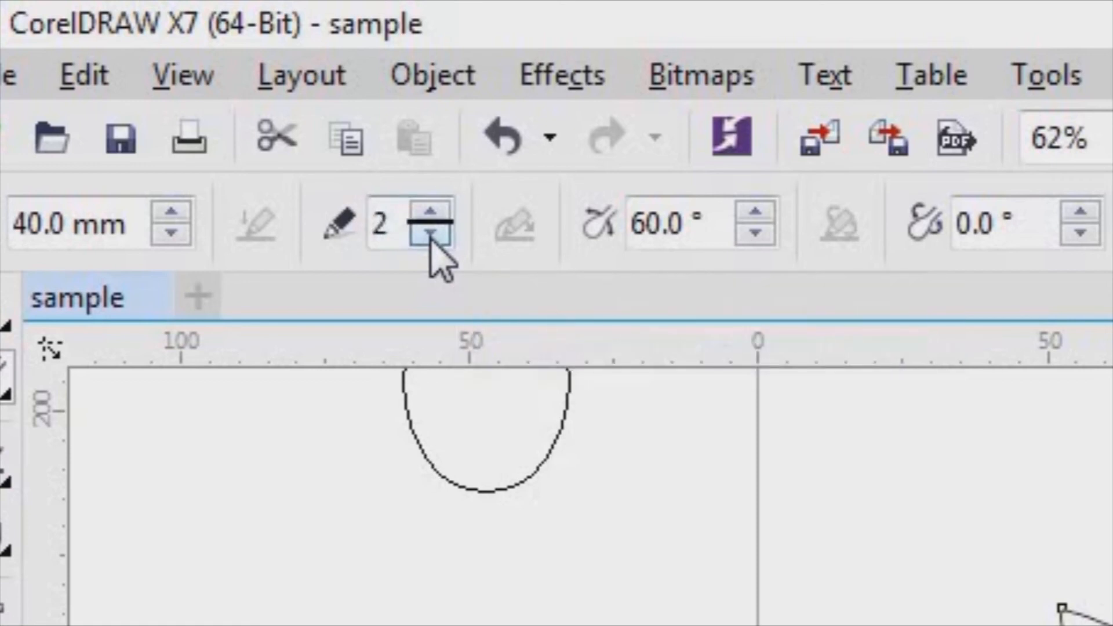
pyautogui.click(430, 234)
pyautogui.moveTo(522, 388)
pyautogui.mouseDown()
pyautogui.moveTo(486, 353)
pyautogui.moveTo(462, 411)
pyautogui.moveTo(490, 354)
pyautogui.moveTo(431, 370)
pyautogui.moveTo(463, 314)
pyautogui.moveTo(419, 391)
pyautogui.moveTo(448, 342)
pyautogui.moveTo(449, 325)
pyautogui.moveTo(411, 378)
pyautogui.moveTo(434, 287)
pyautogui.moveTo(387, 306)
pyautogui.moveTo(404, 298)
pyautogui.moveTo(369, 347)
pyautogui.moveTo(414, 301)
pyautogui.moveTo(375, 339)
pyautogui.moveTo(409, 257)
pyautogui.moveTo(387, 258)
pyautogui.moveTo(457, 263)
pyautogui.moveTo(490, 207)
pyautogui.moveTo(498, 267)
pyautogui.moveTo(523, 265)
pyautogui.mouseUp()
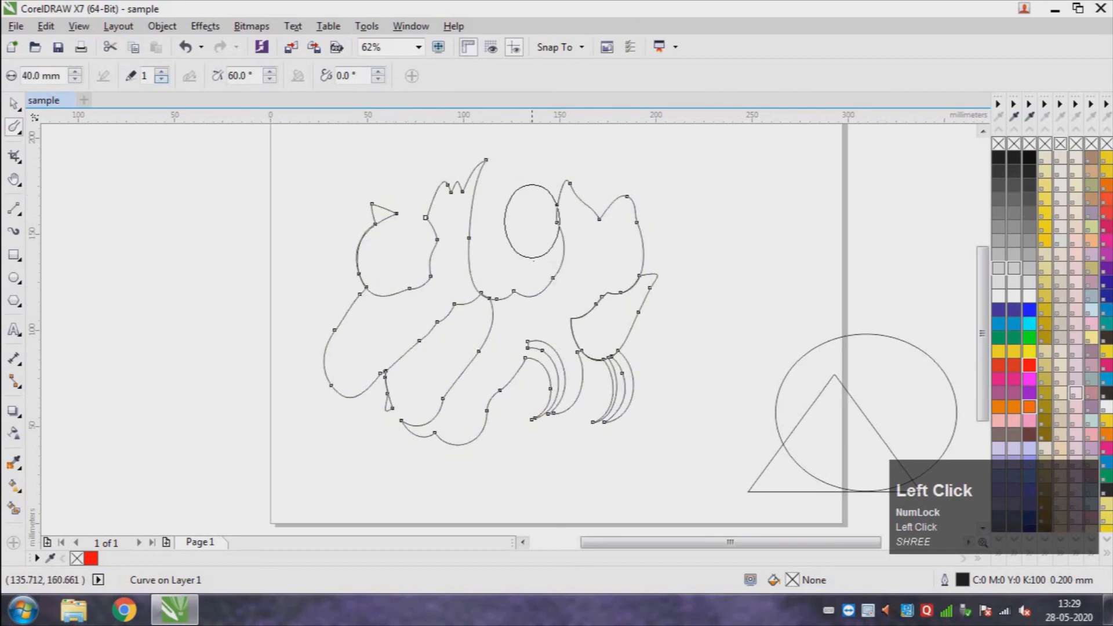
pyautogui.moveTo(542, 192); pyautogui.dragTo(574, 180)
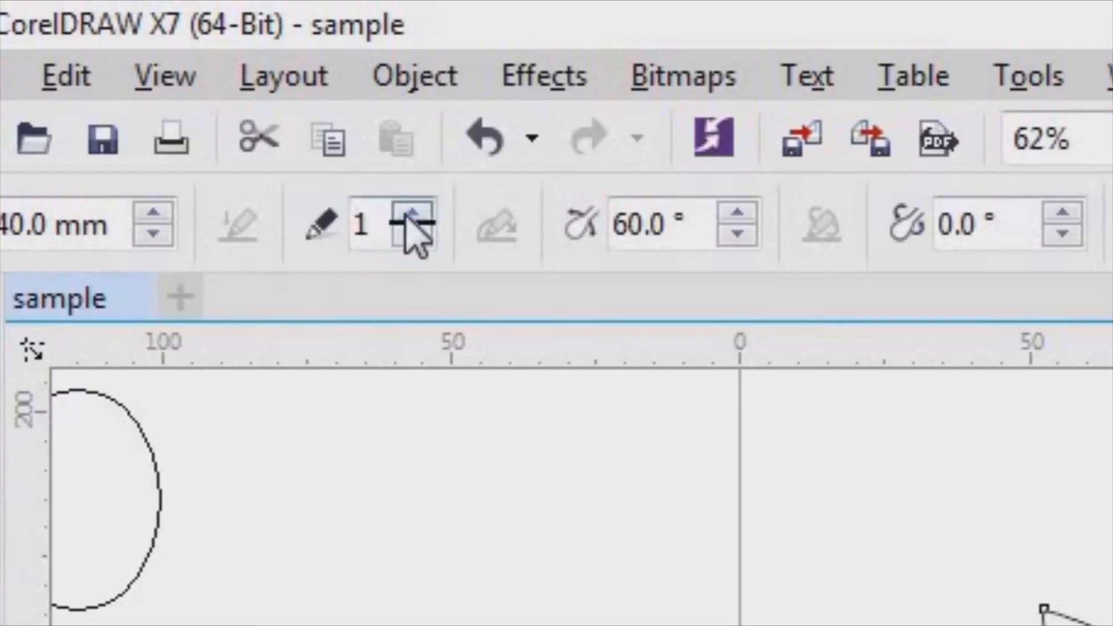
# Raise the Smudge dryout to 10 and smudge the lower-right and middle parts of the distorted rectangle's outline.
pyautogui.click(159, 71)
pyautogui.click(159, 72)
pyautogui.click(159, 71)
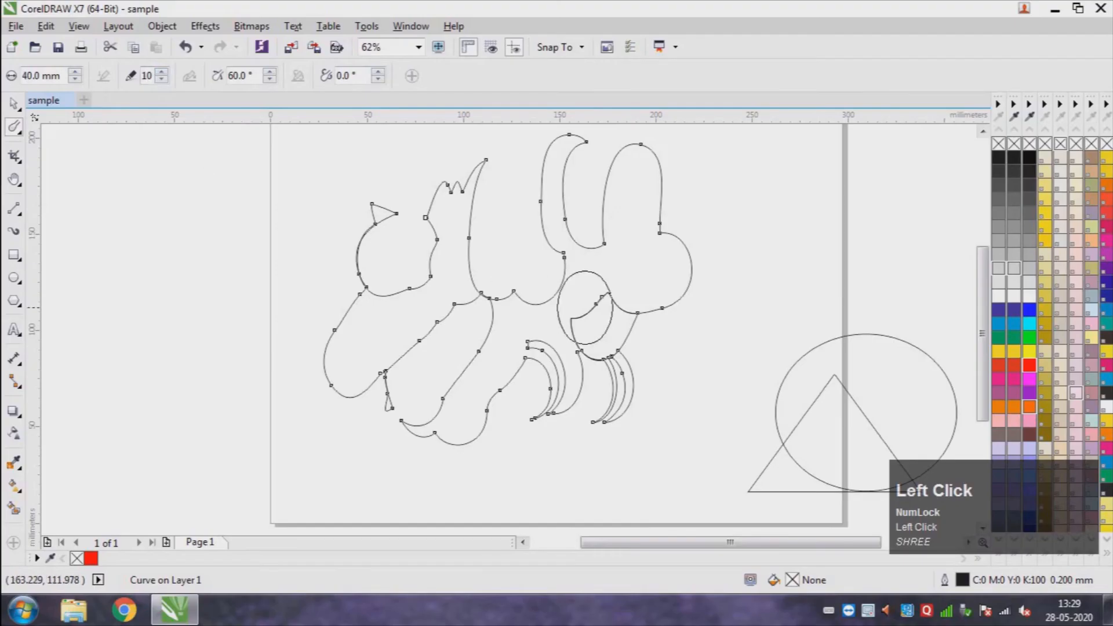
pyautogui.moveTo(585, 307)
pyautogui.mouseDown()
pyautogui.moveTo(625, 311)
pyautogui.moveTo(716, 224)
pyautogui.mouseUp()
pyautogui.moveTo(701, 283); pyautogui.dragTo(531, 312)
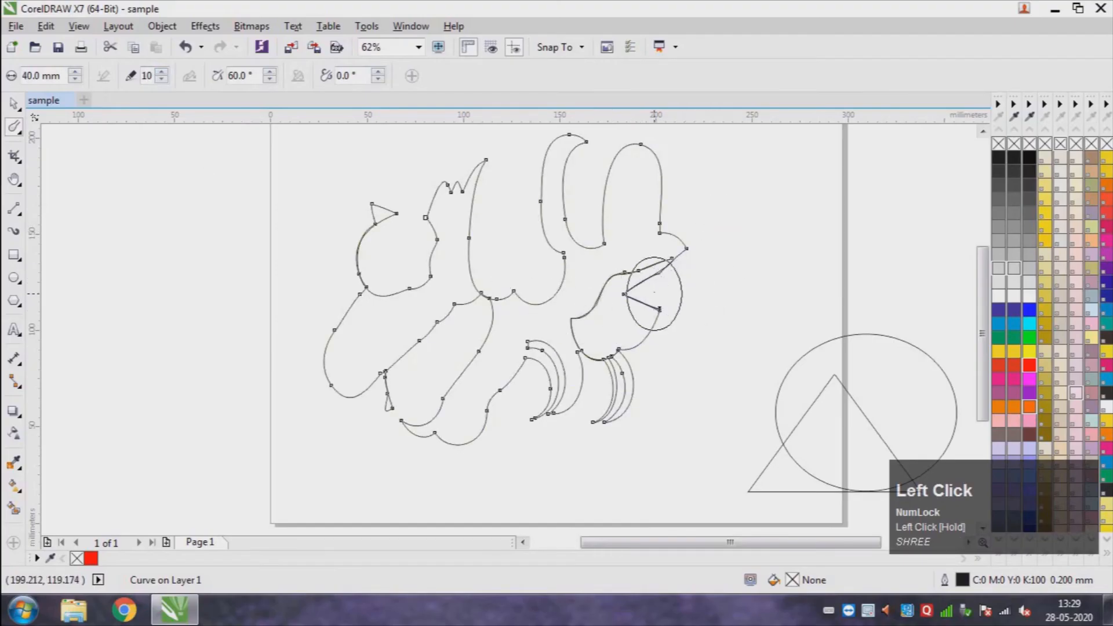
pyautogui.moveTo(655, 290); pyautogui.dragTo(553, 334)
pyautogui.moveTo(623, 347)
pyautogui.mouseDown()
pyautogui.moveTo(571, 369)
pyautogui.moveTo(590, 360)
pyautogui.moveTo(637, 257)
pyautogui.moveTo(637, 341)
pyautogui.moveTo(653, 305)
pyautogui.moveTo(648, 324)
pyautogui.moveTo(586, 403)
pyautogui.moveTo(588, 376)
pyautogui.moveTo(487, 295)
pyautogui.moveTo(511, 387)
pyautogui.moveTo(482, 243)
pyautogui.moveTo(492, 266)
pyautogui.moveTo(488, 200)
pyautogui.mouseUp()
pyautogui.moveTo(495, 281); pyautogui.dragTo(514, 210)
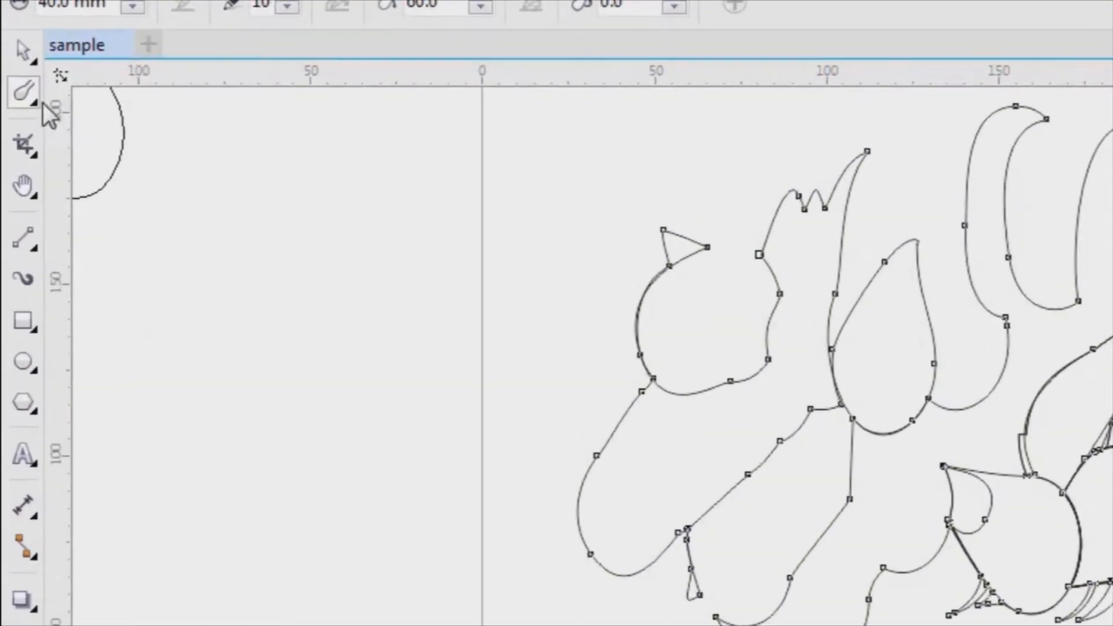
pyautogui.click(14, 126)
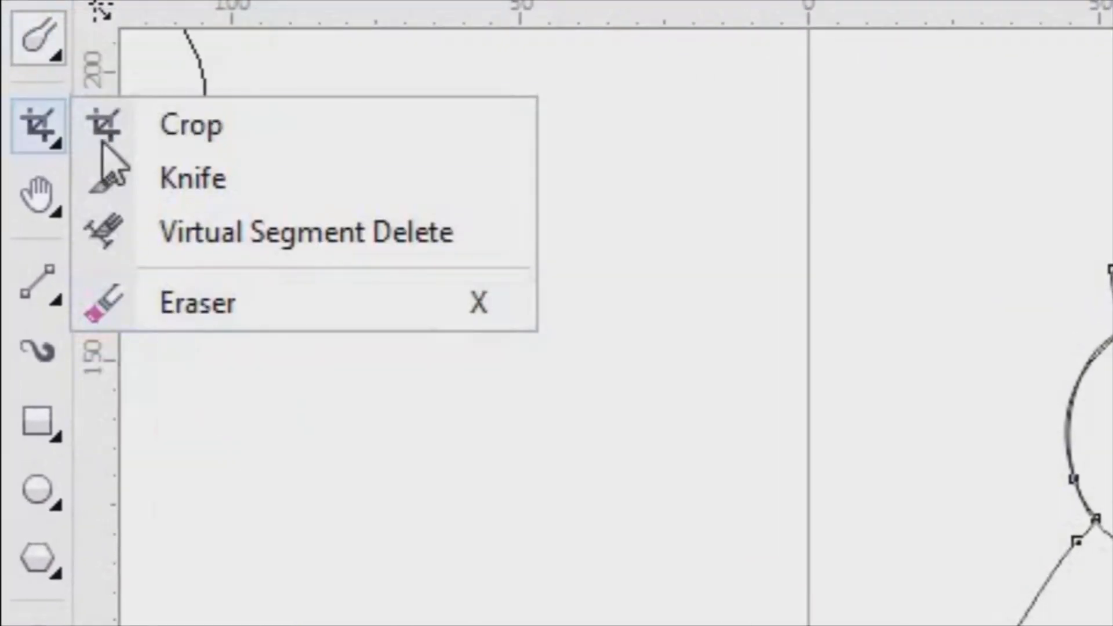
pyautogui.moveTo(53, 51)
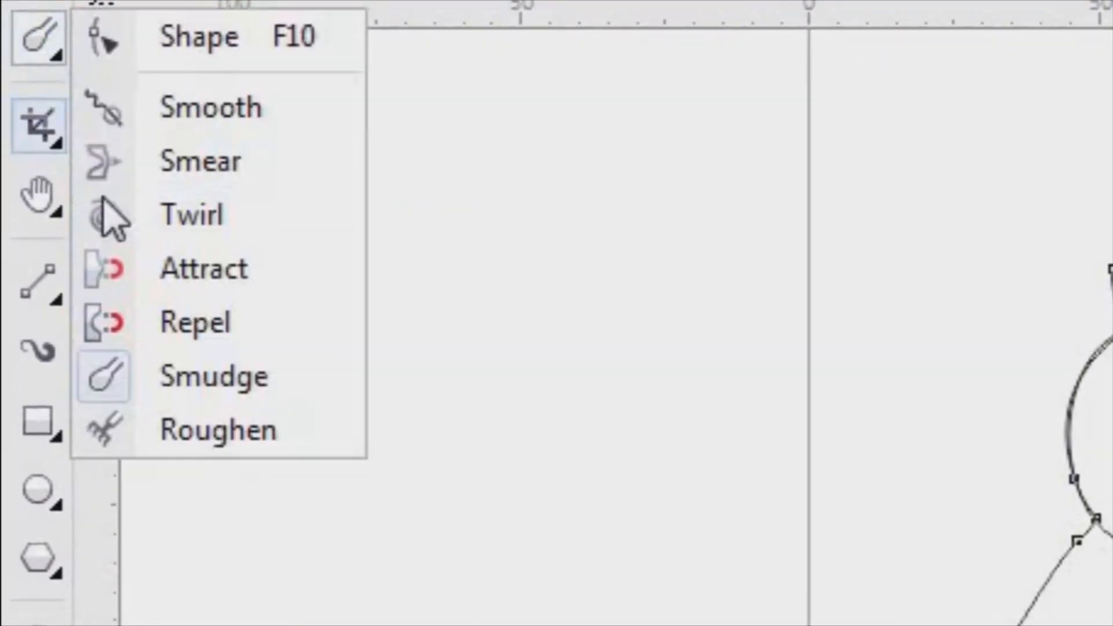
pyautogui.click(258, 382)
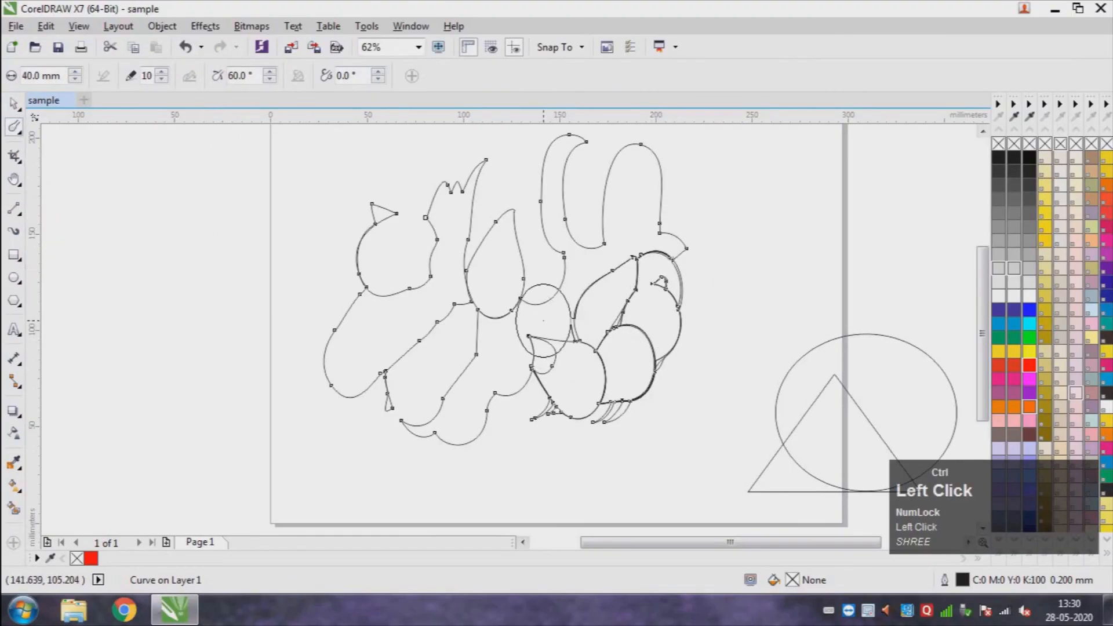
# Undo all the smudges on the rectangle and the earlier moves of the rectangle, triangle and ellipse.
pyautogui.hotkey('ctrl', 'z')
pyautogui.hotkey('ctrl', 'z')
pyautogui.hotkey('ctrl', 'z')
pyautogui.hotkey('ctrl', 'z')
pyautogui.hotkey('ctrl', 'z')
pyautogui.hotkey('ctrl', 'z')
pyautogui.hotkey('ctrl', 'z')
pyautogui.hotkey('ctrl', 'z')
pyautogui.hotkey('ctrl', 'z')
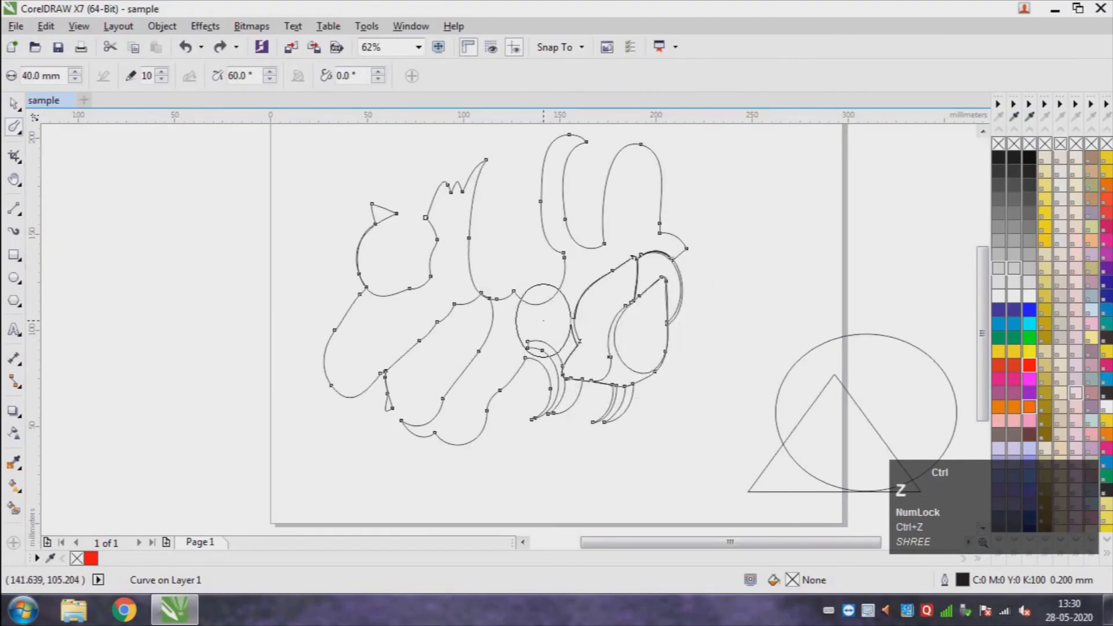
pyautogui.hotkey('ctrl', 'z')
pyautogui.hotkey('ctrl', 'z')
pyautogui.hotkey('ctrl', 'z')
pyautogui.hotkey('ctrl', 'z')
pyautogui.hotkey('ctrl', 'z')
pyautogui.hotkey('ctrl', 'z')
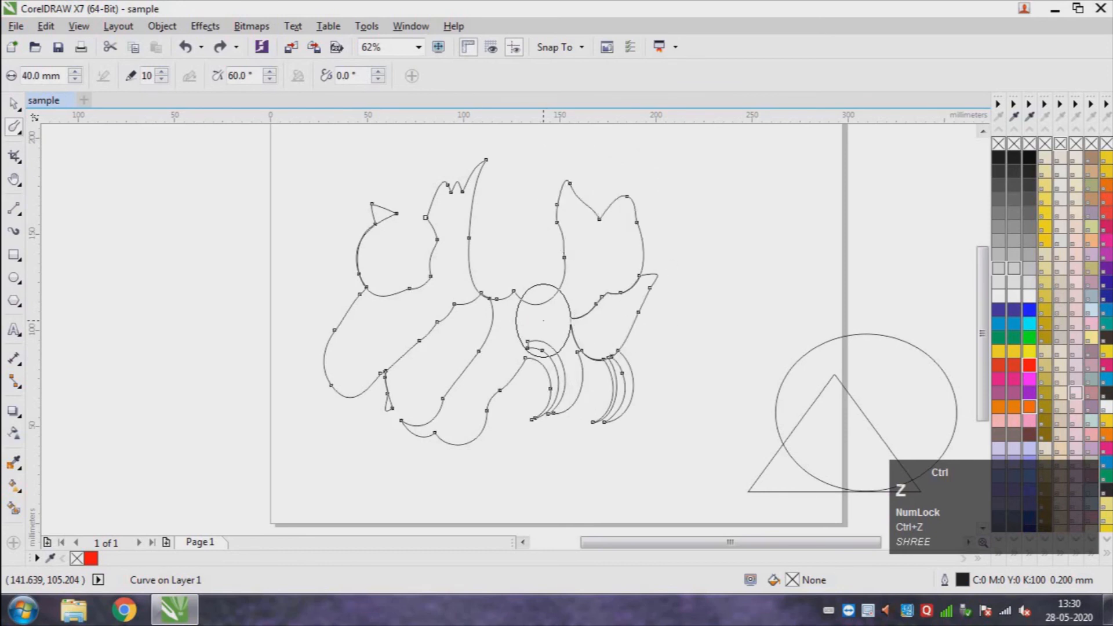
pyautogui.hotkey('ctrl', 'z')
pyautogui.hotkey('ctrl', 'z')
pyautogui.hotkey('ctrl', 'z')
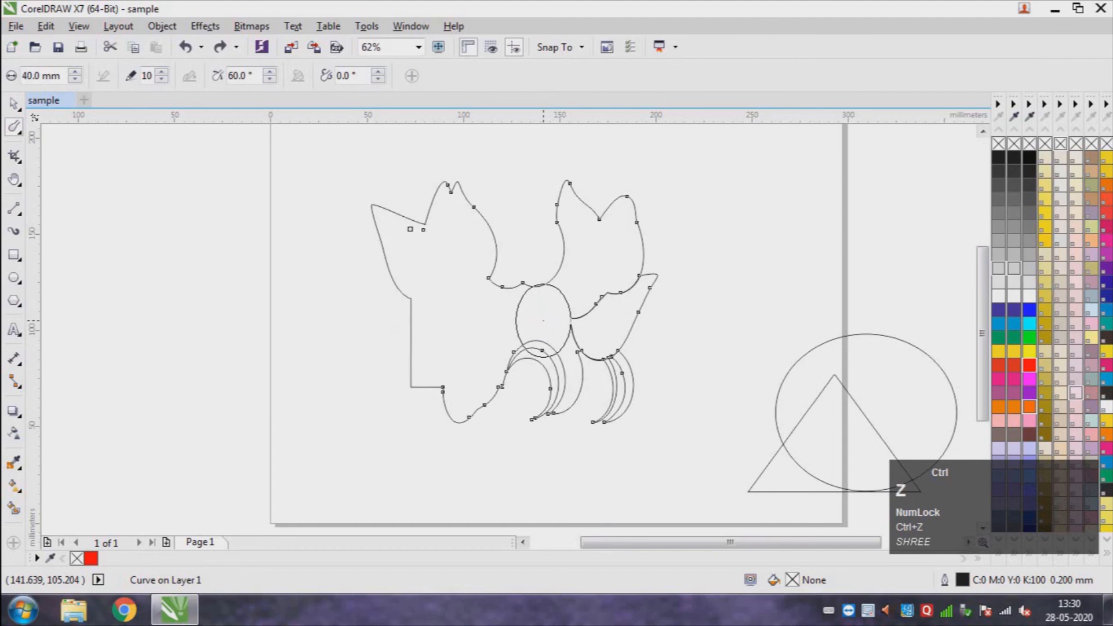
pyautogui.hotkey('ctrl', 'z')
pyautogui.hotkey('ctrl', 'z')
pyautogui.hotkey('ctrl', 'z')
pyautogui.hotkey('ctrl', 'z')
pyautogui.hotkey('ctrl', 'z')
pyautogui.hotkey('ctrl', 'z')
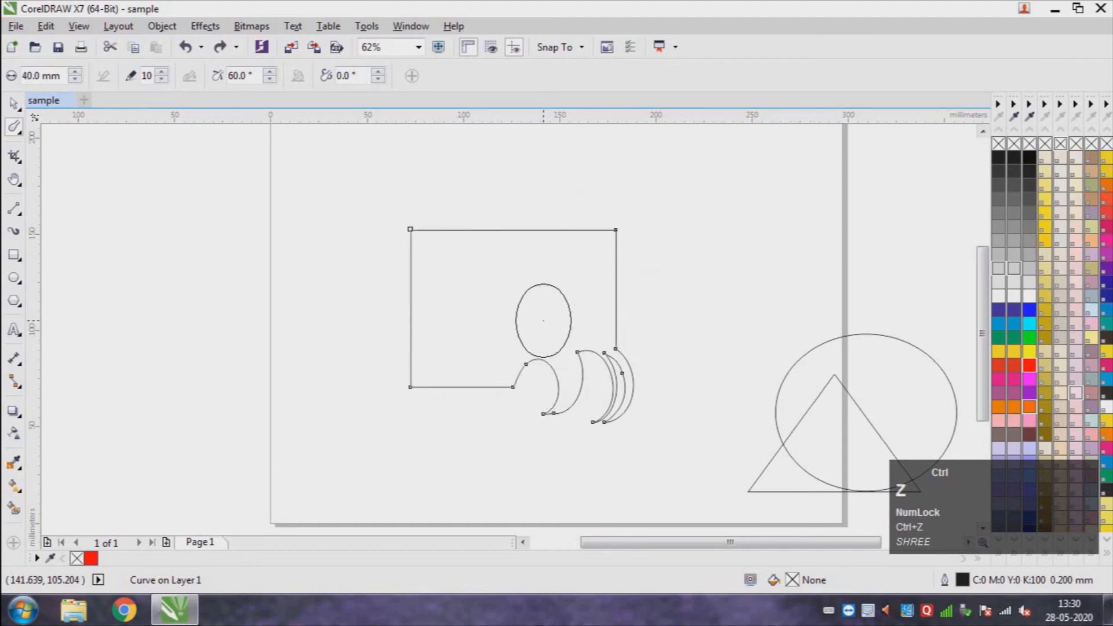
pyautogui.hotkey('ctrl', 'z')
pyautogui.hotkey('ctrl', 'z')
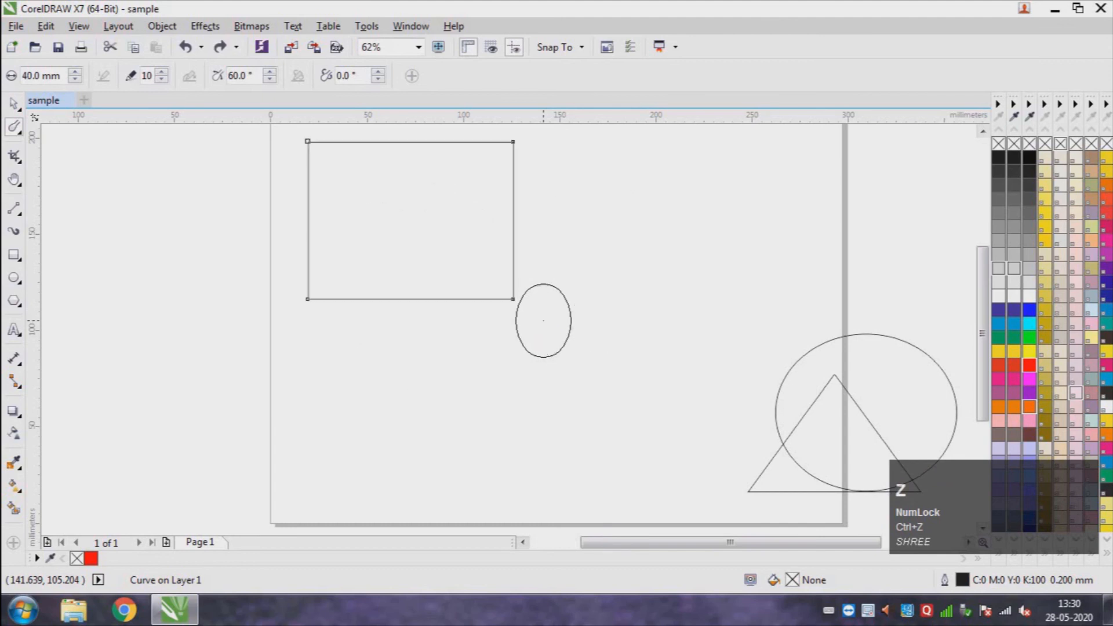
pyautogui.hotkey('ctrl', 'z')
pyautogui.hotkey('ctrl', 'z')
pyautogui.hotkey('ctrl', 'z')
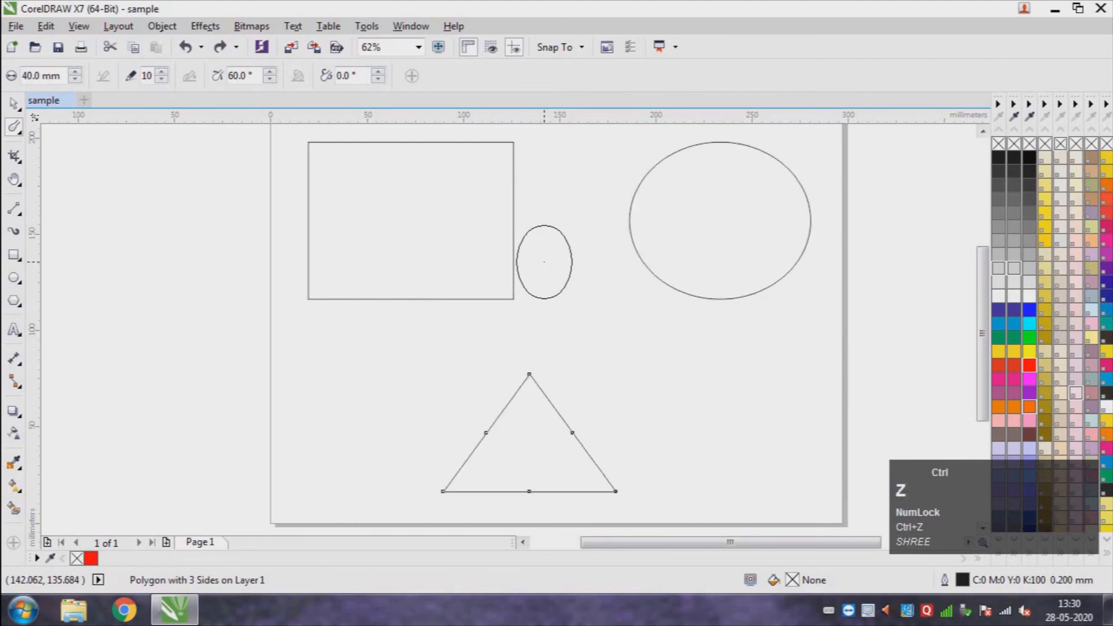
pyautogui.hotkey('ctrl', 'z')
pyautogui.hotkey('ctrl', 'z')
pyautogui.hotkey('ctrl', 'z')
pyautogui.hotkey('ctrl', 'z')
pyautogui.hotkey('ctrl', 'z')
pyautogui.hotkey('ctrl', 'z')
pyautogui.hotkey('ctrl', 'z')
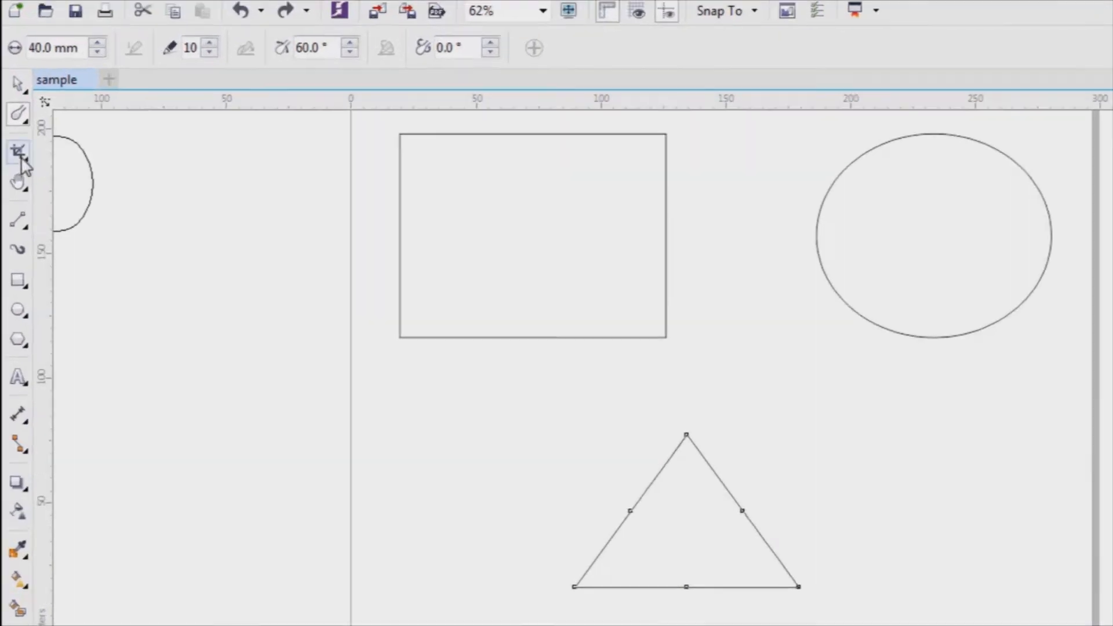
# Switch to the Roughen tool with a spike frequency of 5 and convert the selected triangle to curves.
pyautogui.click(22, 119)
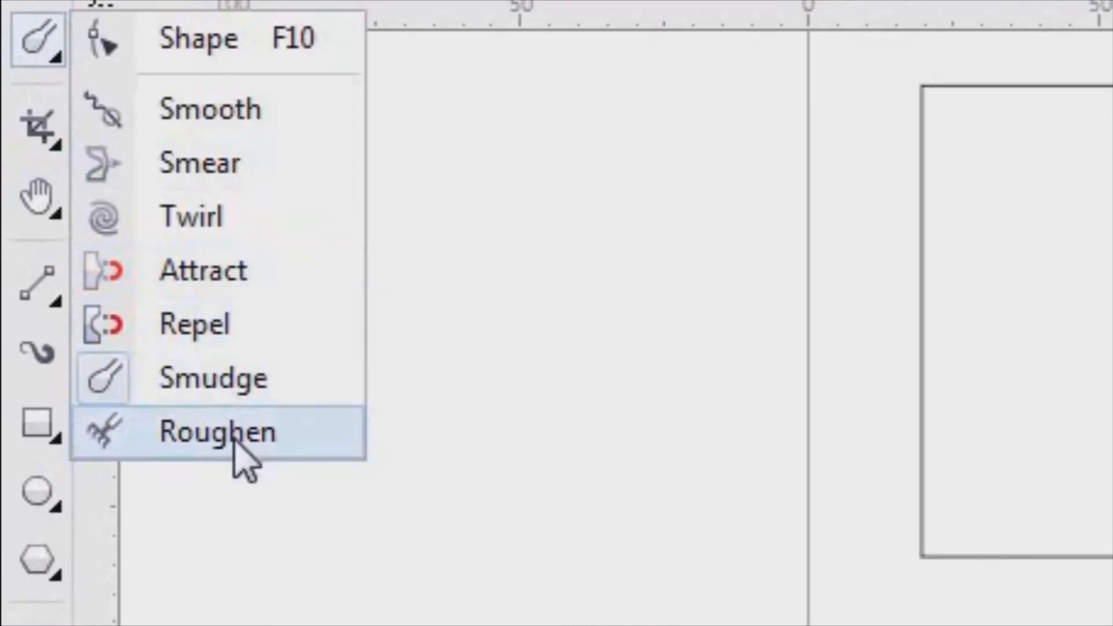
pyautogui.click(234, 444)
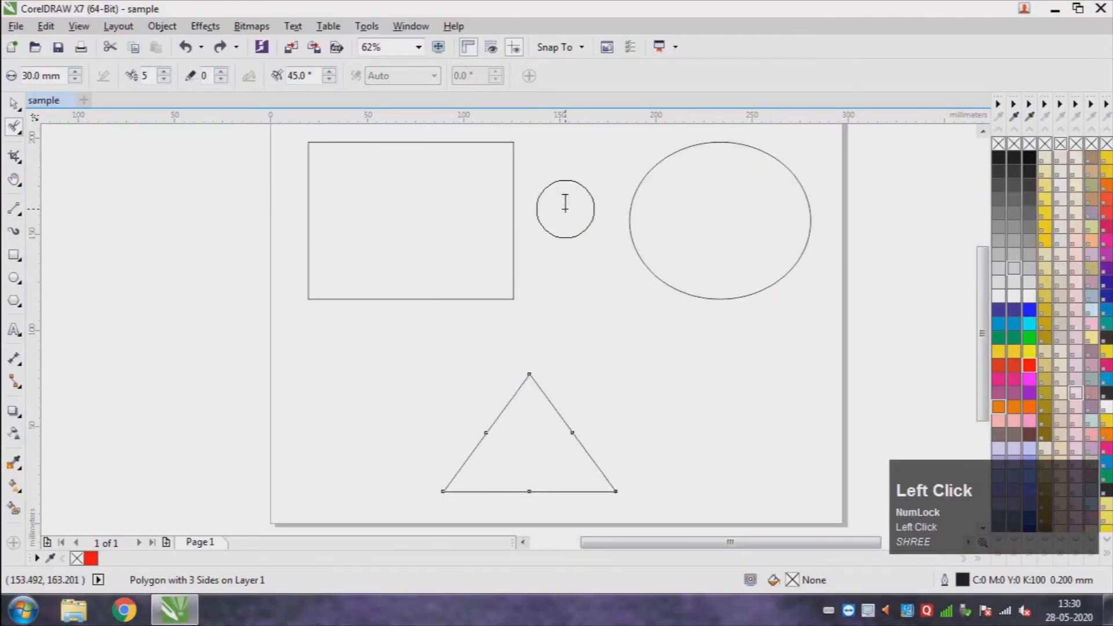
pyautogui.moveTo(565, 203); pyautogui.dragTo(307, 124)
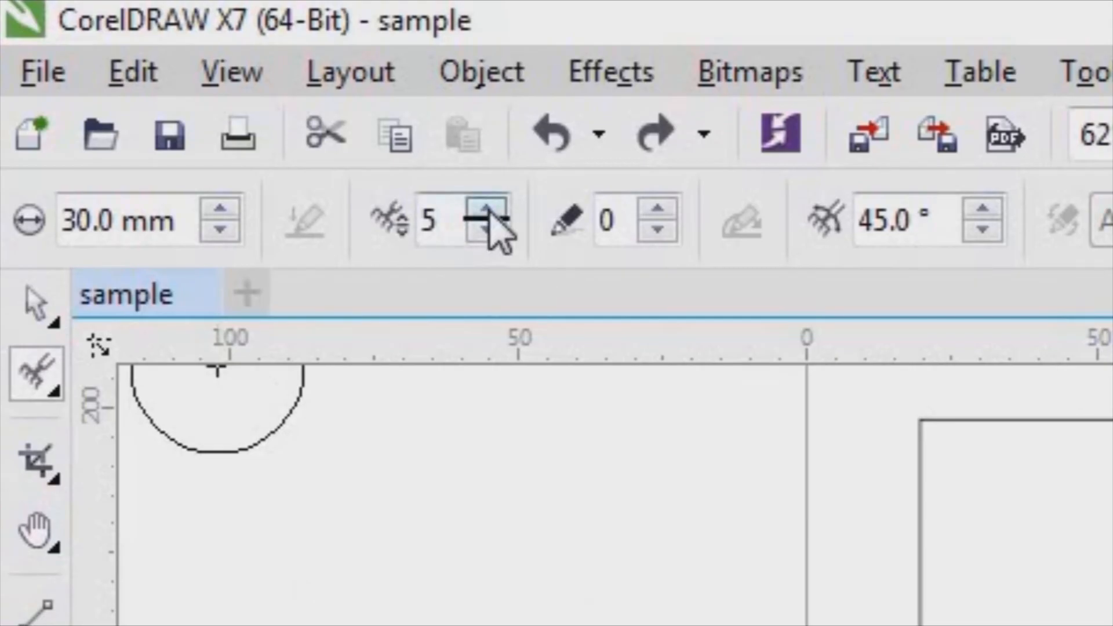
pyautogui.click(164, 73)
pyautogui.click(487, 232)
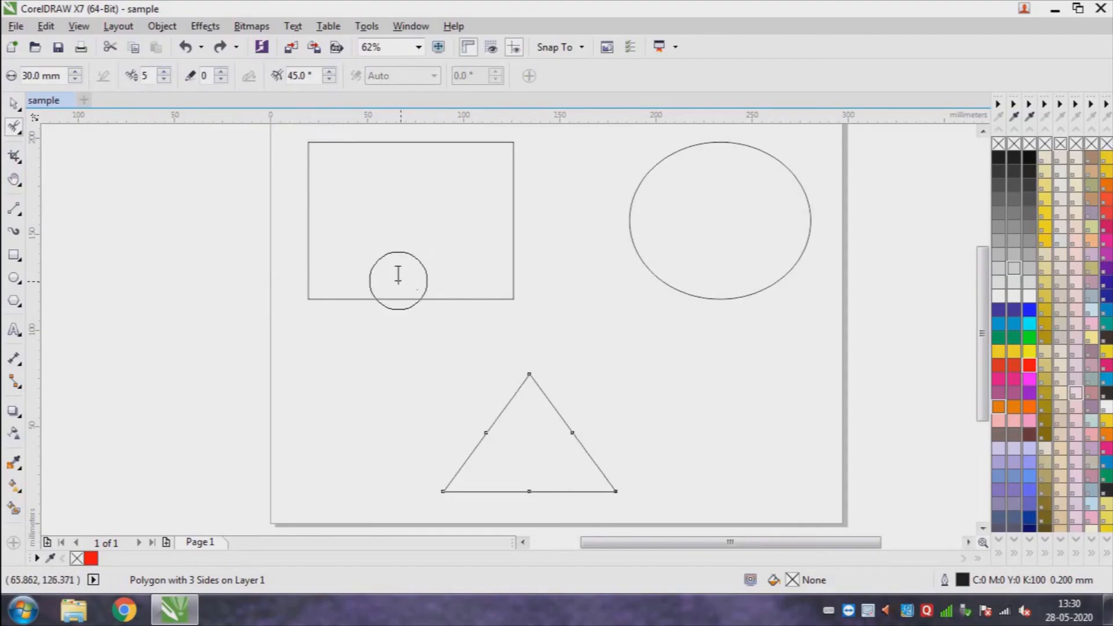
pyautogui.click(489, 322)
# Deselect the triangle and set the Roughen tool's dryout to 5.
pyautogui.click(14, 103)
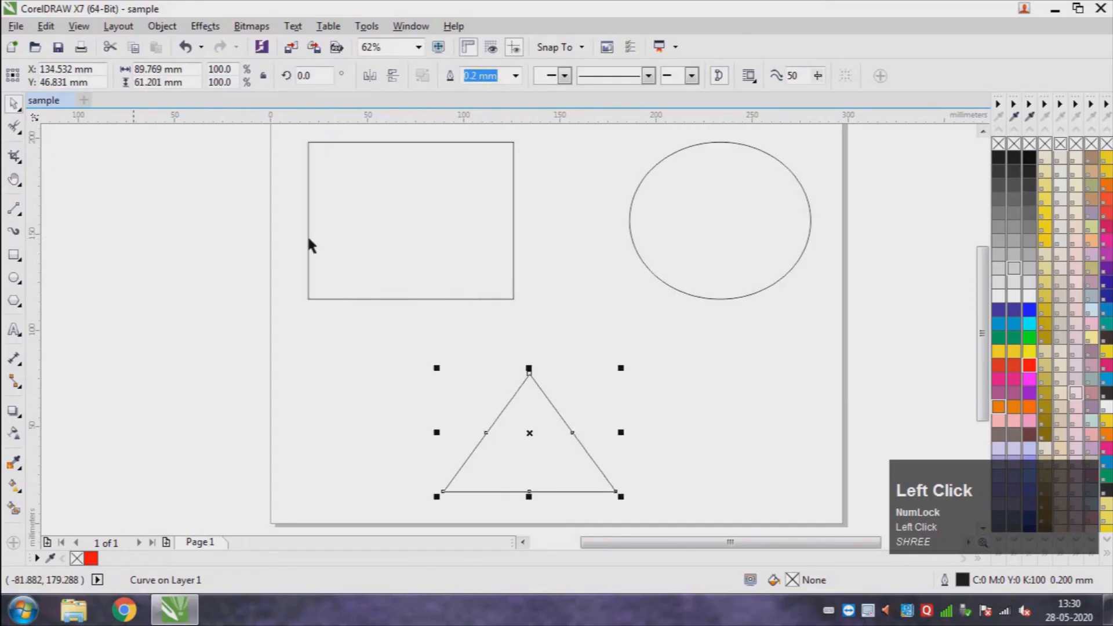
pyautogui.click(307, 243)
pyautogui.click(13, 127)
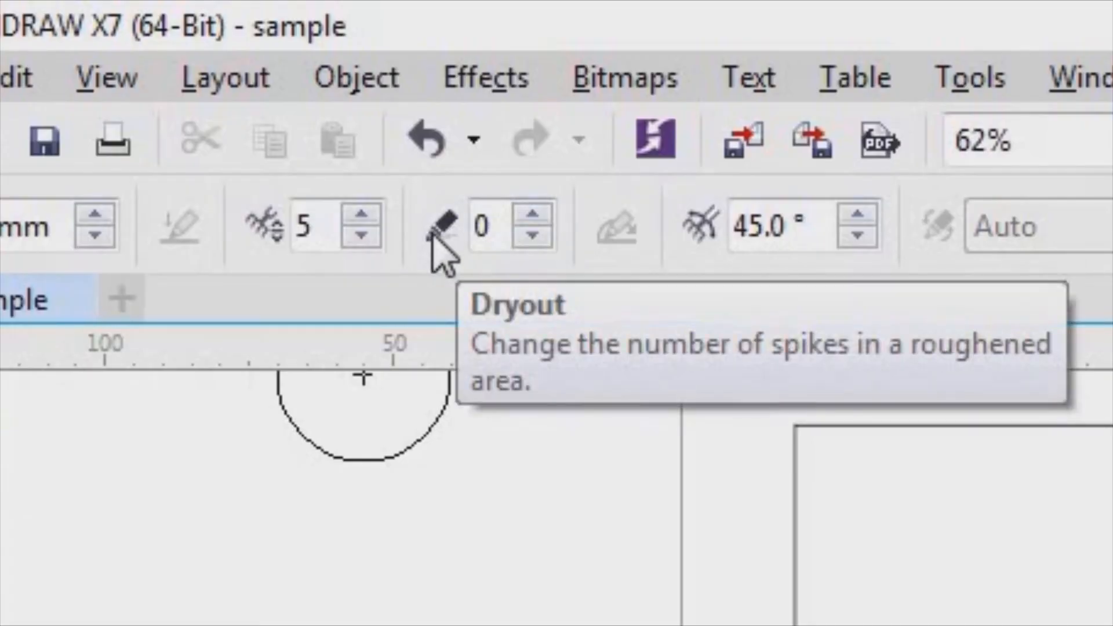
pyautogui.click(543, 217)
pyautogui.click(543, 217)
pyautogui.click(543, 217)
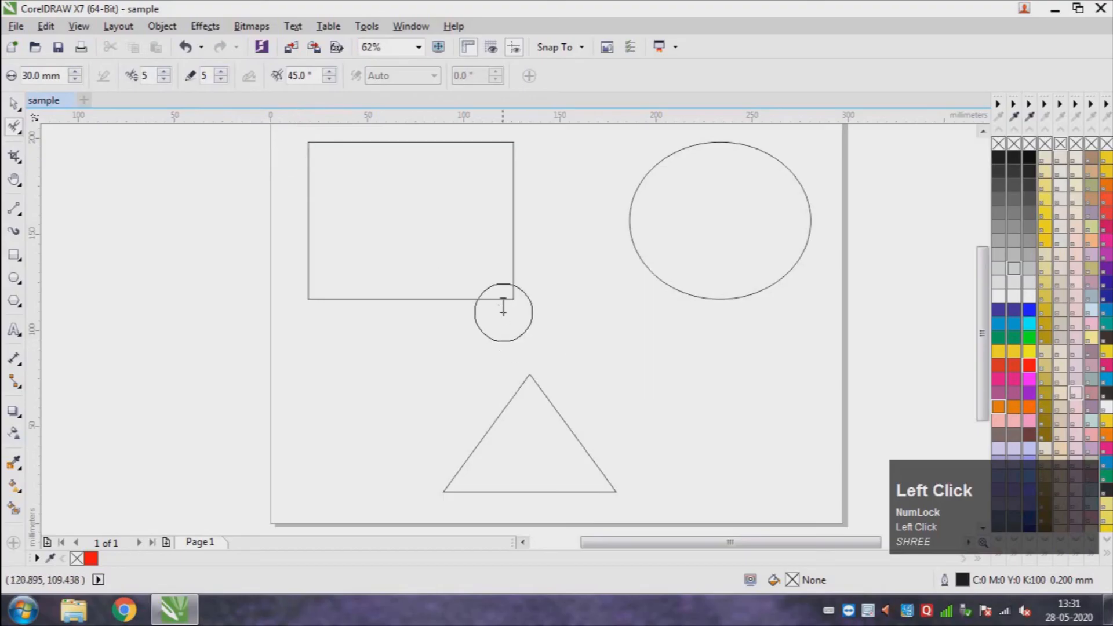
# Select the rectangle and roughen all four of its edges into spikes with the 30 mm Roughen nib.
pyautogui.click(13, 104)
pyautogui.click(343, 239)
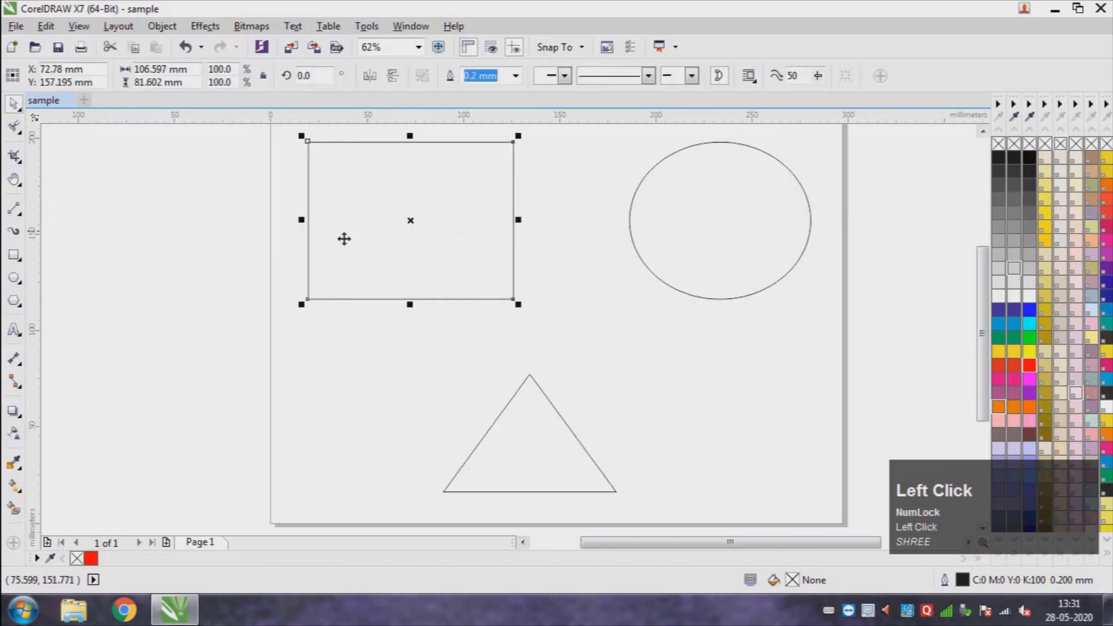
pyautogui.click(11, 126)
pyautogui.moveTo(489, 298)
pyautogui.mouseDown()
pyautogui.moveTo(451, 309)
pyautogui.moveTo(328, 303)
pyautogui.moveTo(308, 280)
pyautogui.moveTo(320, 210)
pyautogui.mouseUp()
pyautogui.moveTo(301, 164)
pyautogui.mouseDown()
pyautogui.moveTo(356, 155)
pyautogui.moveTo(331, 150)
pyautogui.moveTo(479, 159)
pyautogui.moveTo(502, 184)
pyautogui.moveTo(524, 289)
pyautogui.mouseUp()
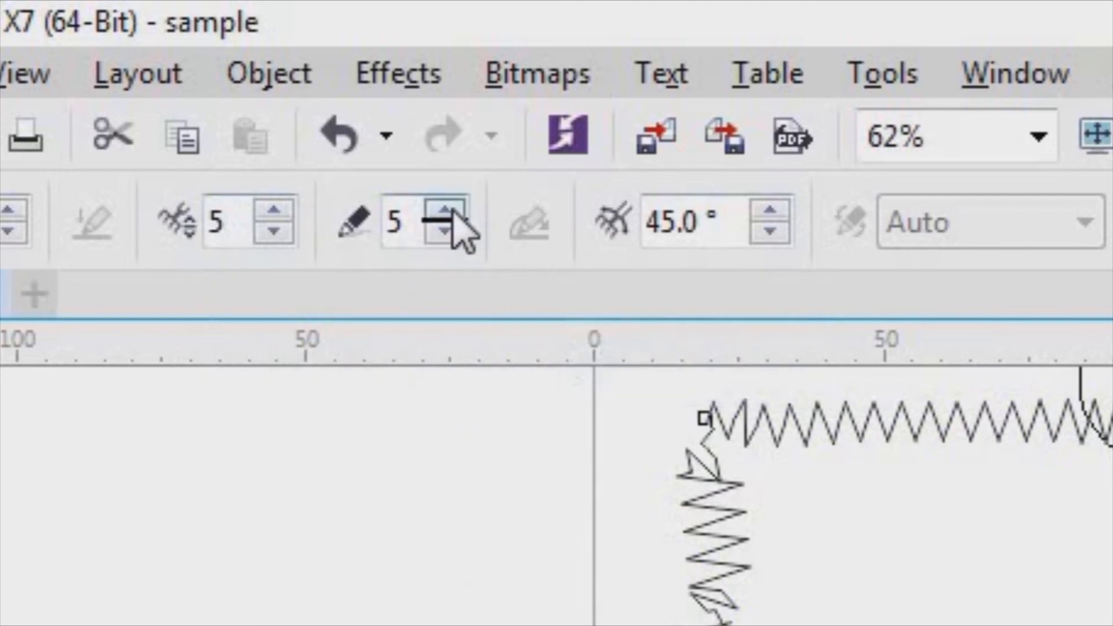
# Set the Roughen dryout to 10 and roughen the rectangle's spiked outline again along all sides.
pyautogui.click(445, 210)
pyautogui.click(445, 210)
pyautogui.click(445, 210)
pyautogui.click(445, 210)
pyautogui.click(445, 210)
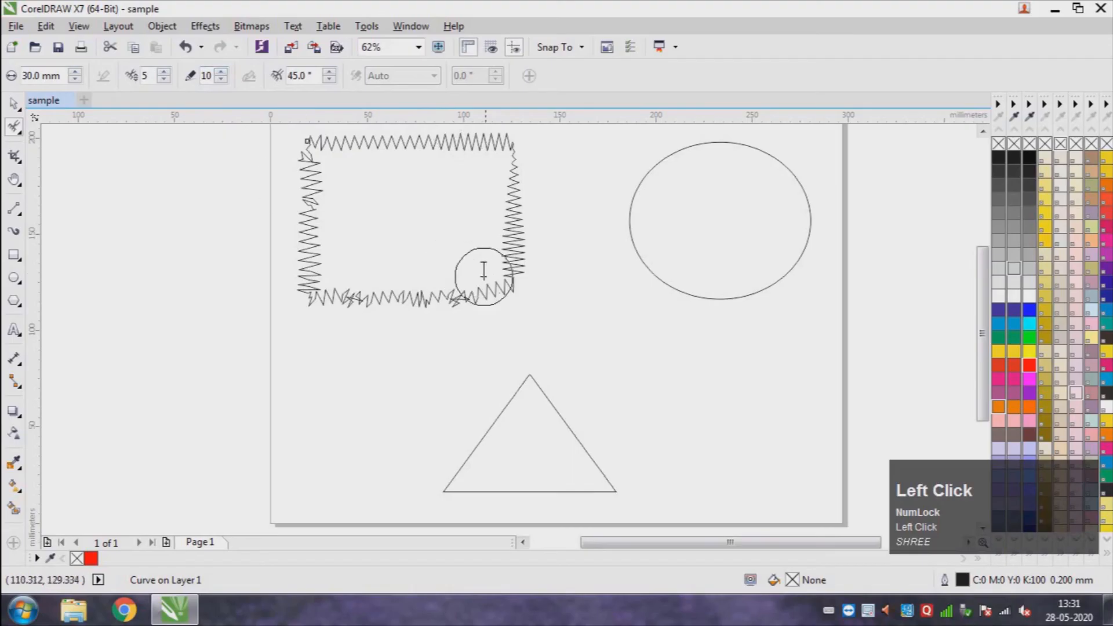
pyautogui.moveTo(484, 273)
pyautogui.mouseDown()
pyautogui.moveTo(474, 299)
pyautogui.moveTo(408, 307)
pyautogui.moveTo(316, 298)
pyautogui.moveTo(298, 229)
pyautogui.moveTo(307, 164)
pyautogui.moveTo(326, 152)
pyautogui.moveTo(471, 149)
pyautogui.moveTo(519, 200)
pyautogui.moveTo(521, 255)
pyautogui.mouseUp()
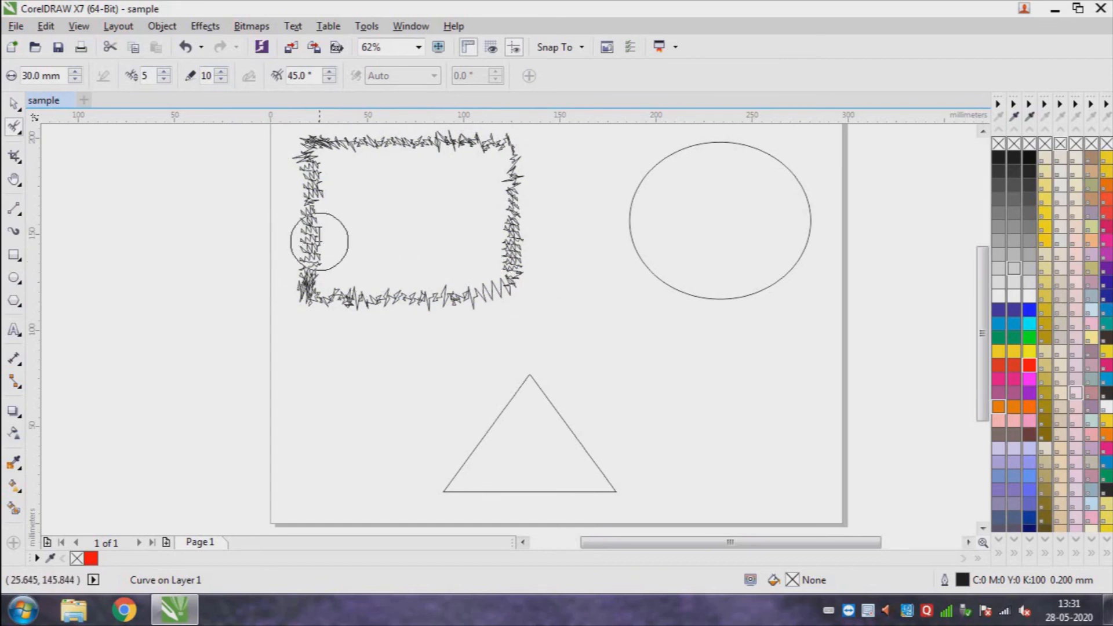
# Set the Roughen tool's spike tilt to 90° and undo the roughening strokes on the rectangle, keeping the Roughen tool active.
pyautogui.moveTo(315, 76); pyautogui.dragTo(288, 75)
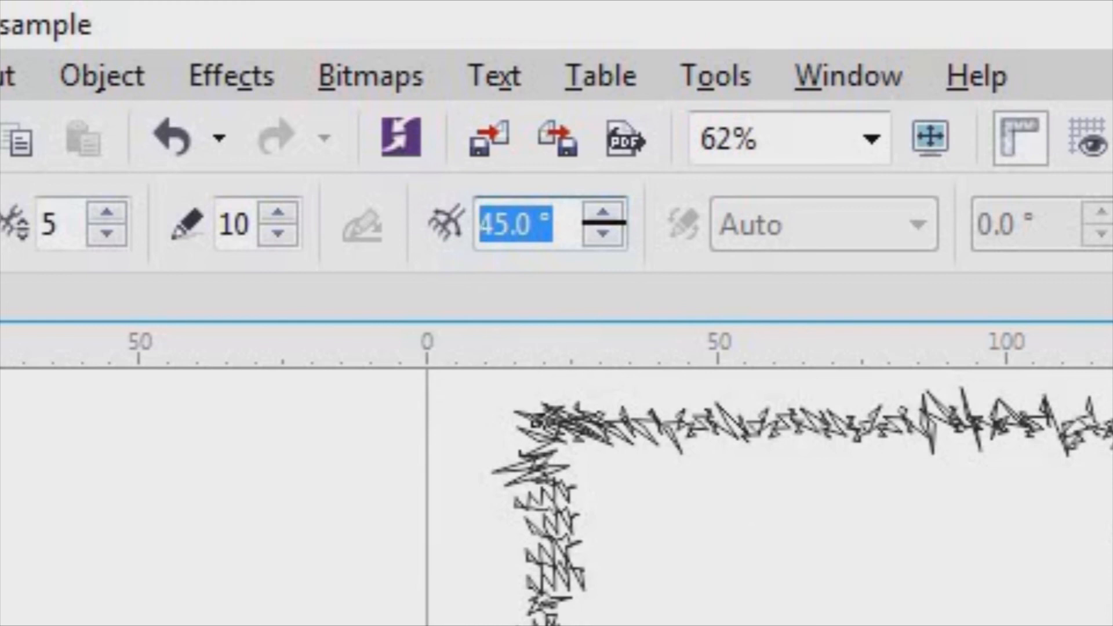
pyautogui.write('90')
pyautogui.press('Return')
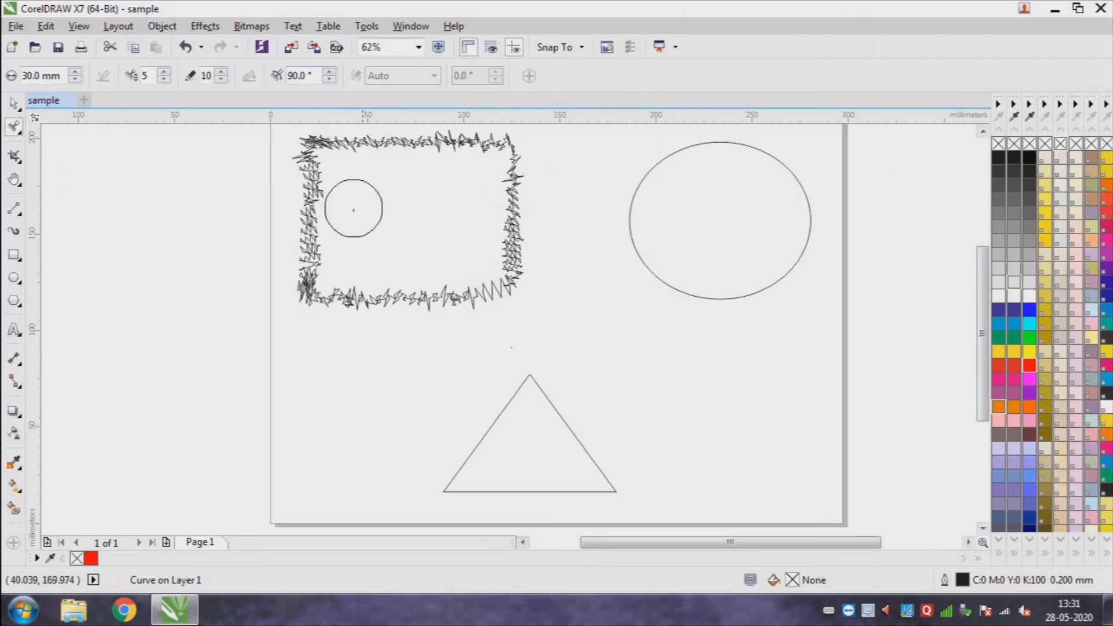
pyautogui.hotkey('ctrl', 'z')
pyautogui.press('z')
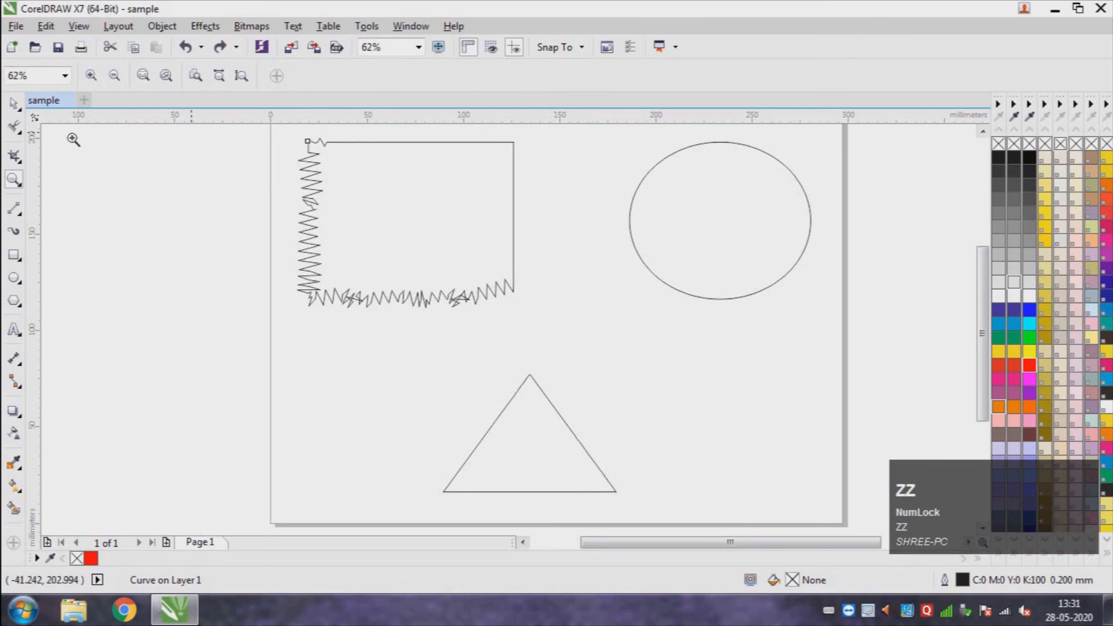
pyautogui.hotkey('ctrl', 'z')
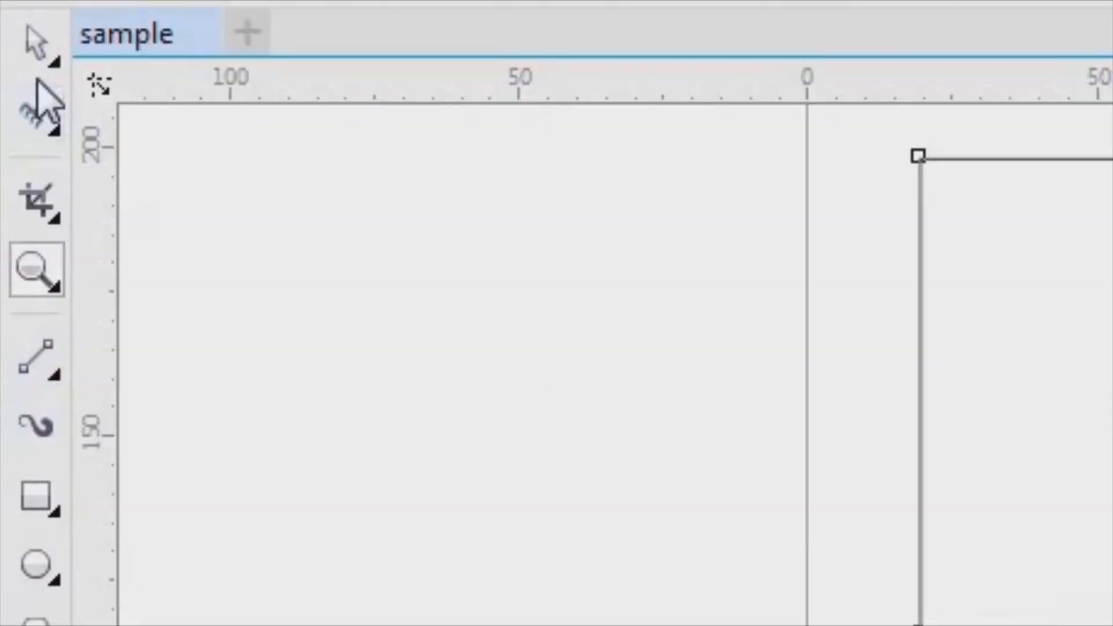
pyautogui.click(15, 127)
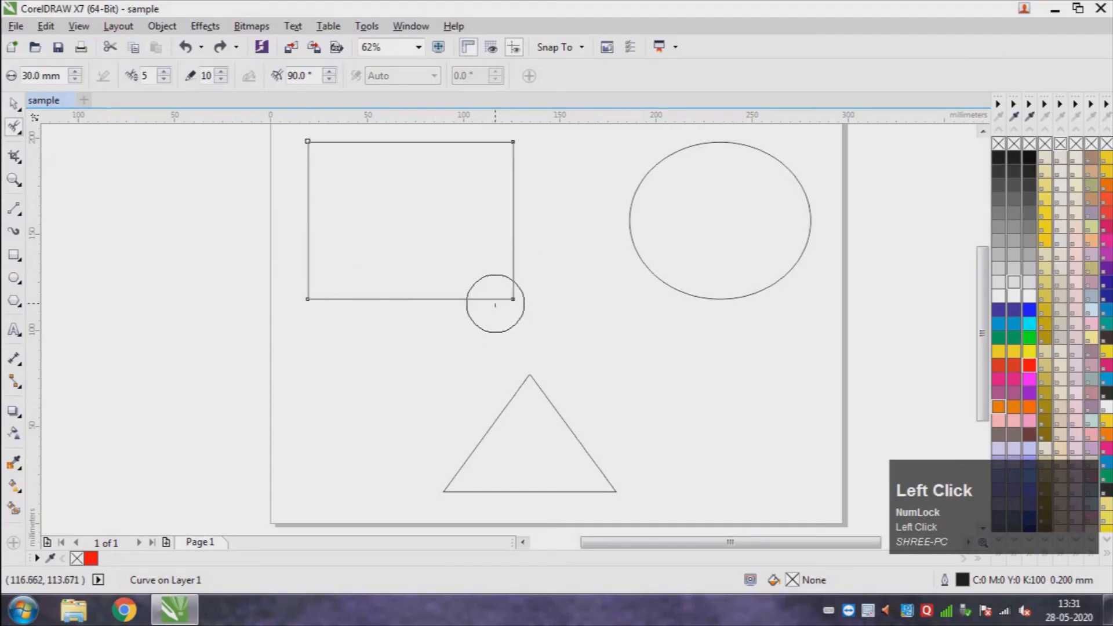
# Try roughening the rectangle's edges all around with the 90° tilt and undo the strokes.
pyautogui.moveTo(472, 306)
pyautogui.mouseDown()
pyautogui.moveTo(489, 300)
pyautogui.moveTo(300, 288)
pyautogui.moveTo(303, 162)
pyautogui.moveTo(323, 142)
pyautogui.moveTo(358, 137)
pyautogui.mouseUp()
pyautogui.moveTo(427, 140); pyautogui.dragTo(492, 148)
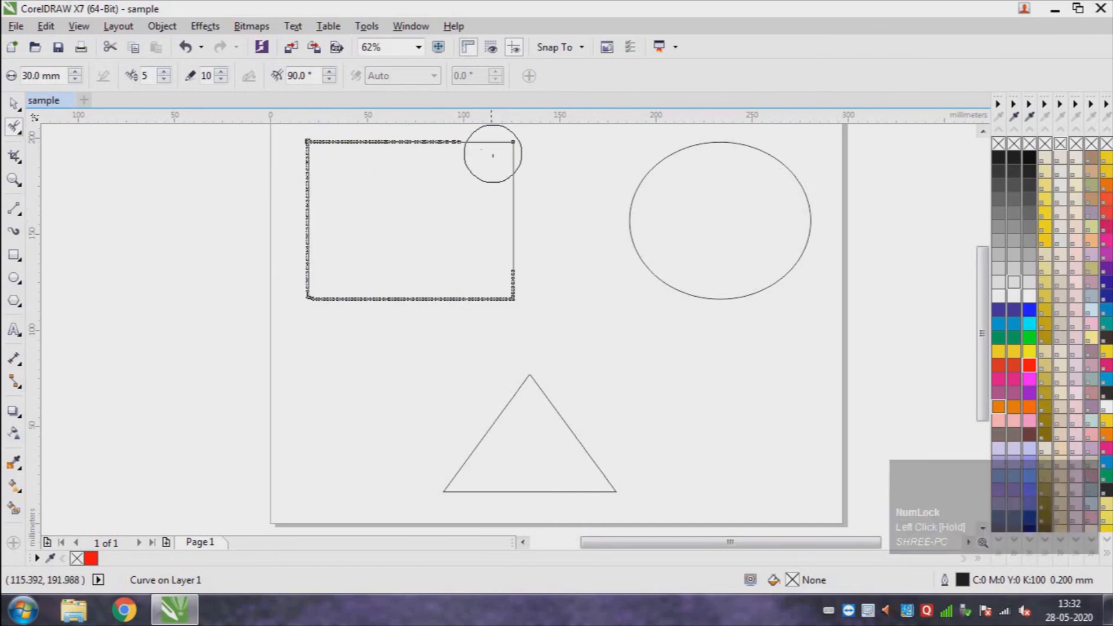
pyautogui.moveTo(472, 149)
pyautogui.mouseDown()
pyautogui.moveTo(506, 139)
pyautogui.moveTo(520, 150)
pyautogui.moveTo(512, 249)
pyautogui.mouseUp()
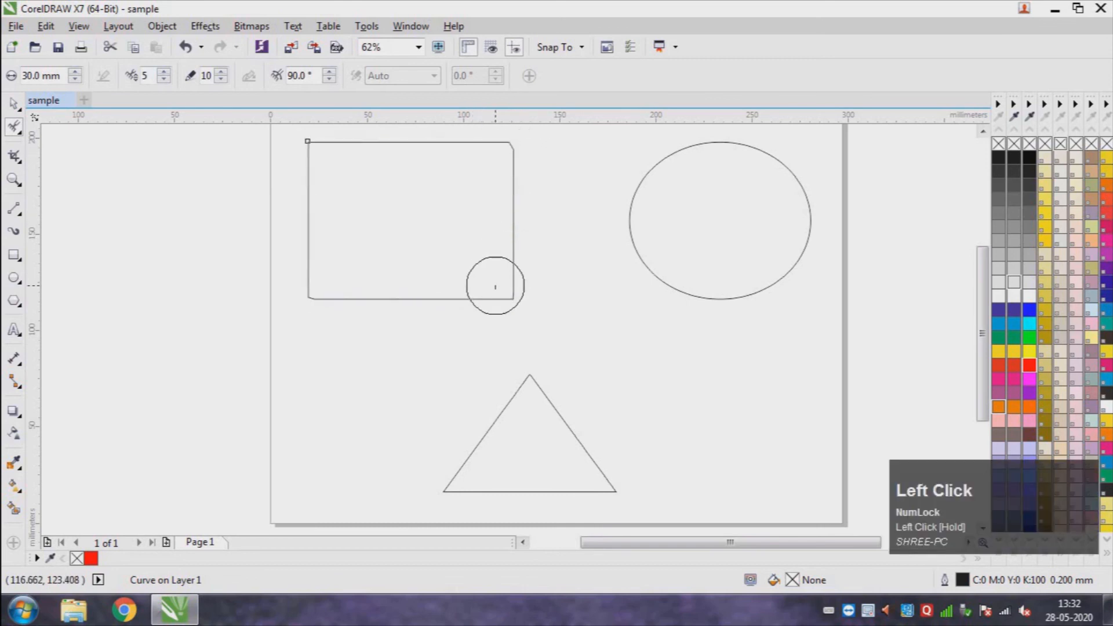
pyautogui.hotkey('ctrl', 'z')
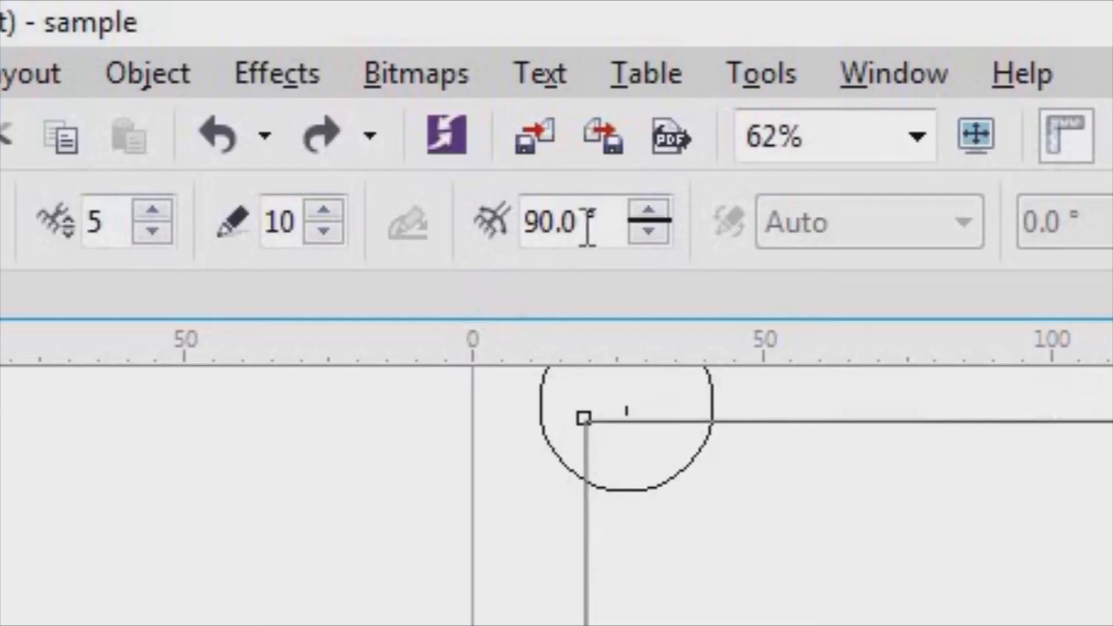
# Set the Roughen tilt to 60° and roughen all four edges of the rectangle with the 30 mm nib.
pyautogui.doubleClick(297, 78)
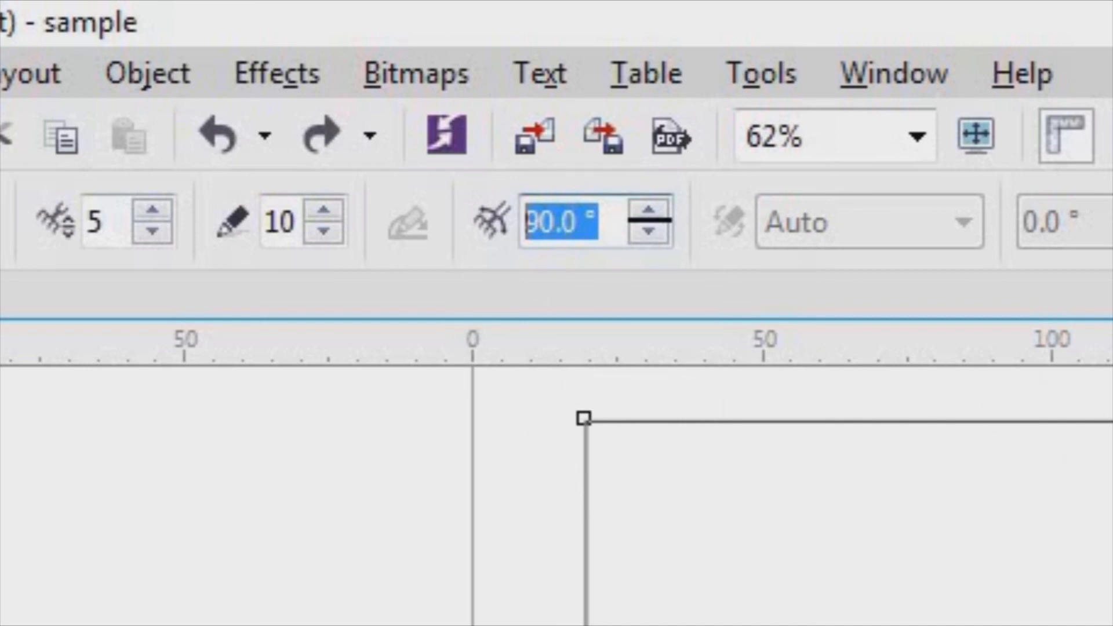
pyautogui.write('60')
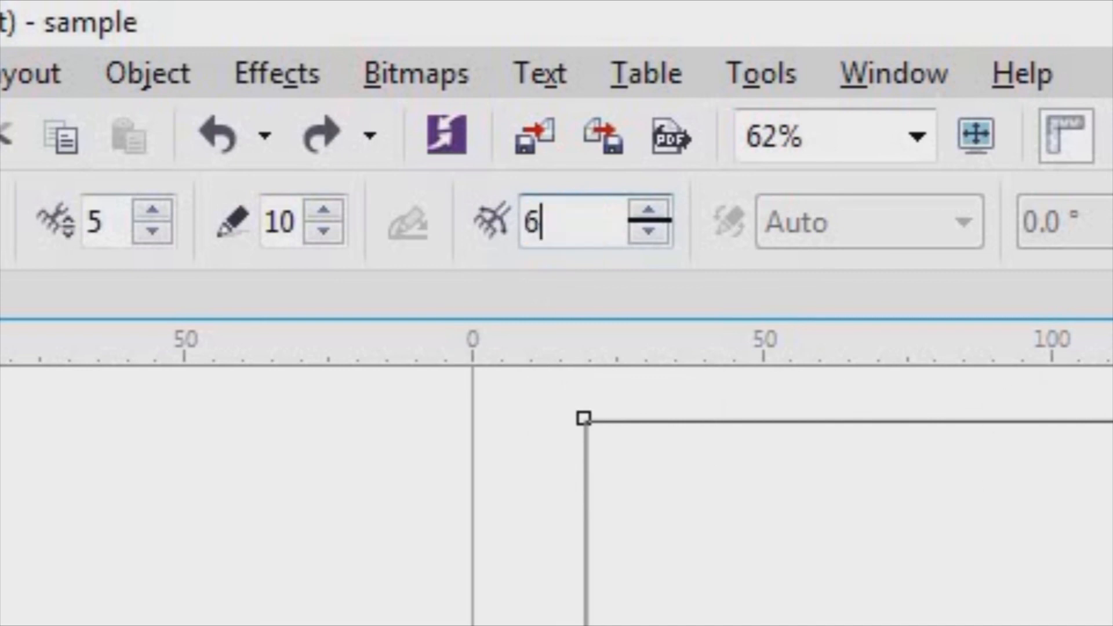
pyautogui.press('Return')
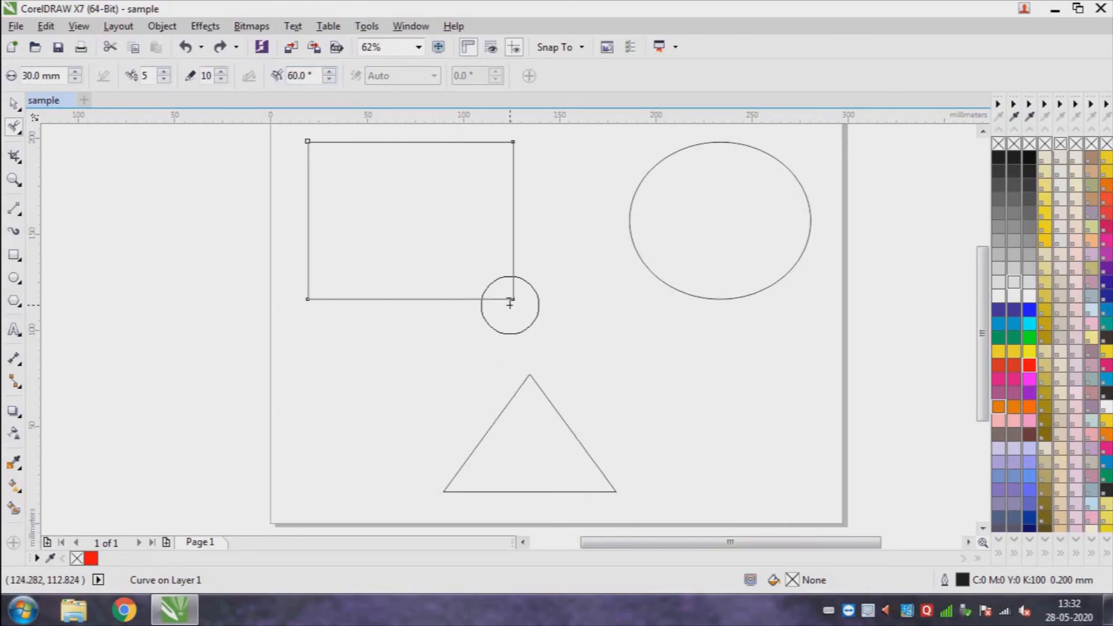
pyautogui.moveTo(509, 303)
pyautogui.mouseDown()
pyautogui.moveTo(358, 295)
pyautogui.moveTo(324, 277)
pyautogui.moveTo(308, 149)
pyautogui.moveTo(309, 285)
pyautogui.moveTo(310, 157)
pyautogui.moveTo(476, 146)
pyautogui.moveTo(521, 230)
pyautogui.moveTo(521, 281)
pyautogui.mouseUp()
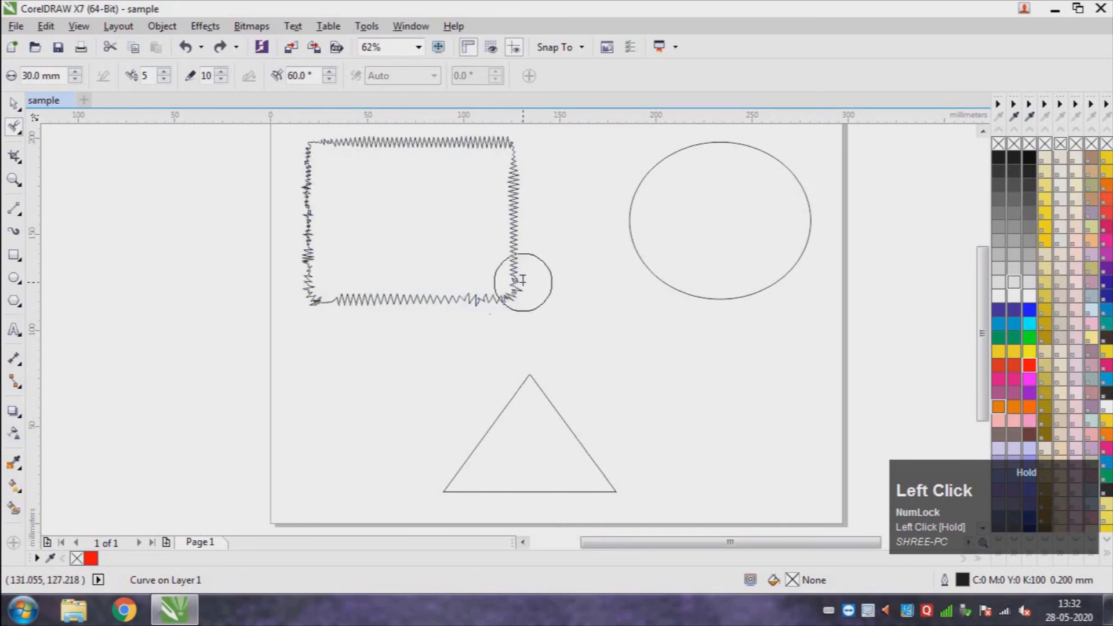
# Switch to the Pick tool and undo the rectangle's roughening and the triangle's conversion to curves.
pyautogui.click(13, 103)
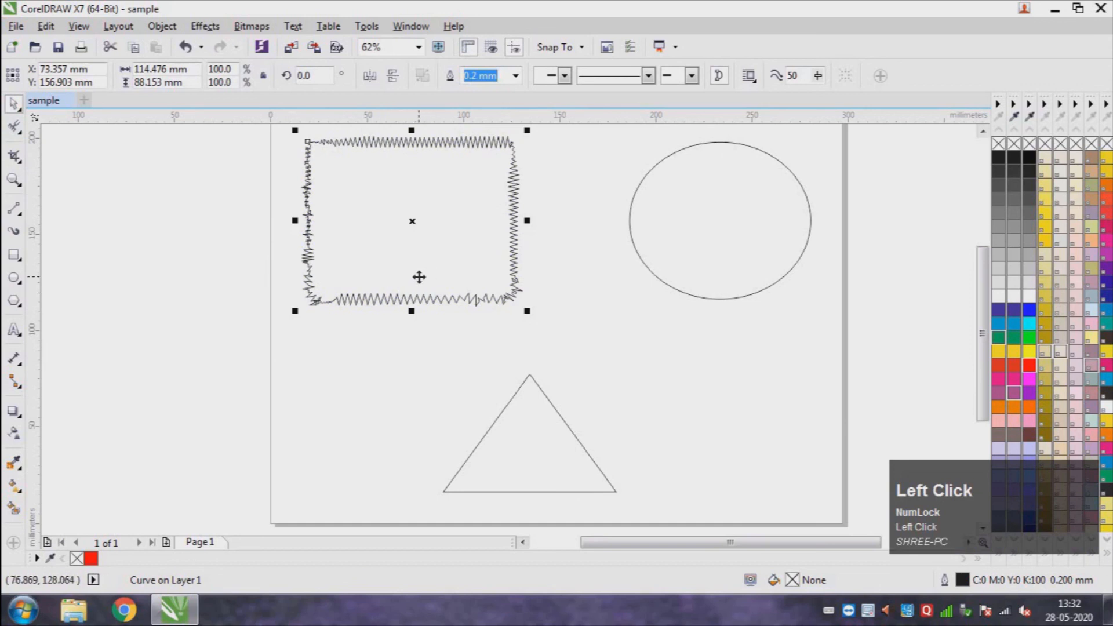
pyautogui.hotkey('ctrl', 'z')
pyautogui.hotkey('ctrl', 'z')
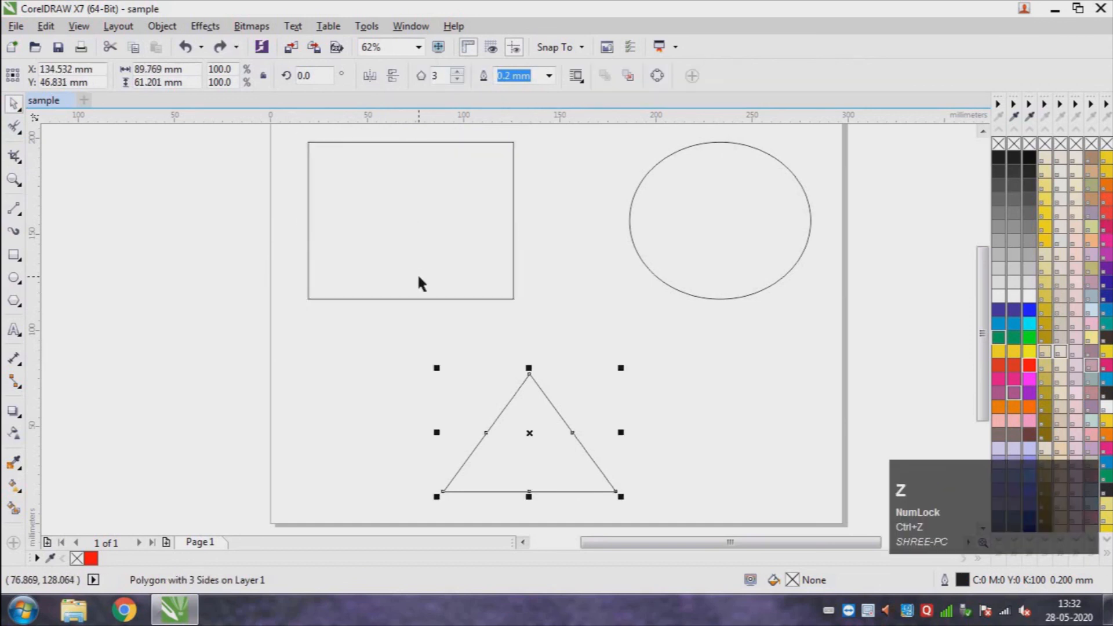
# Deselect the triangle and show the list of shape-editing tools from Shape to Roughen.
pyautogui.click(761, 356)
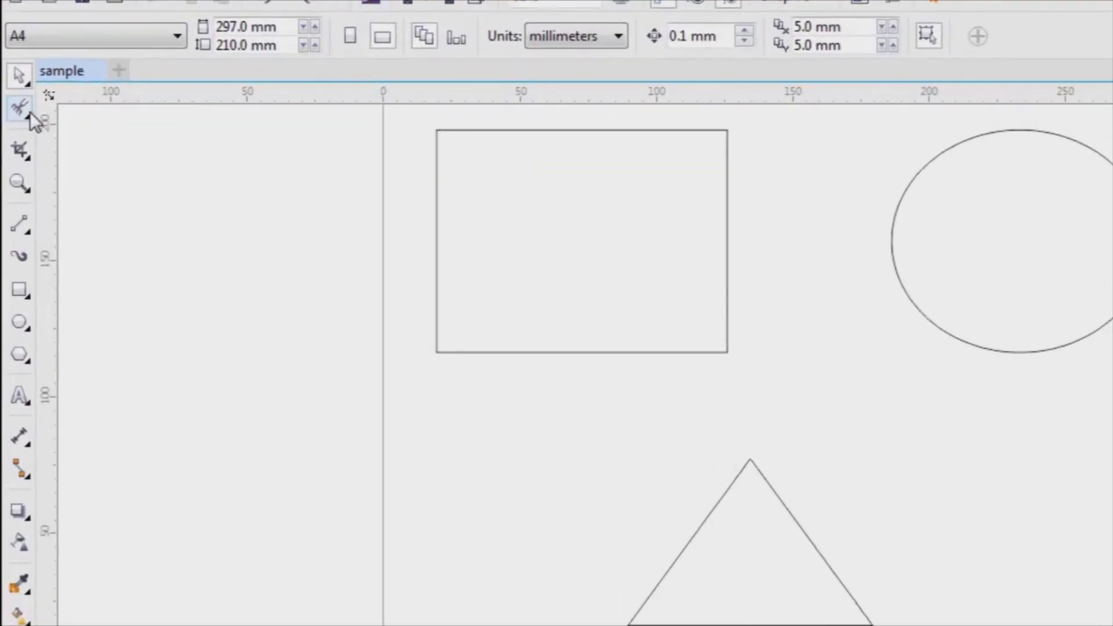
pyautogui.click(14, 126)
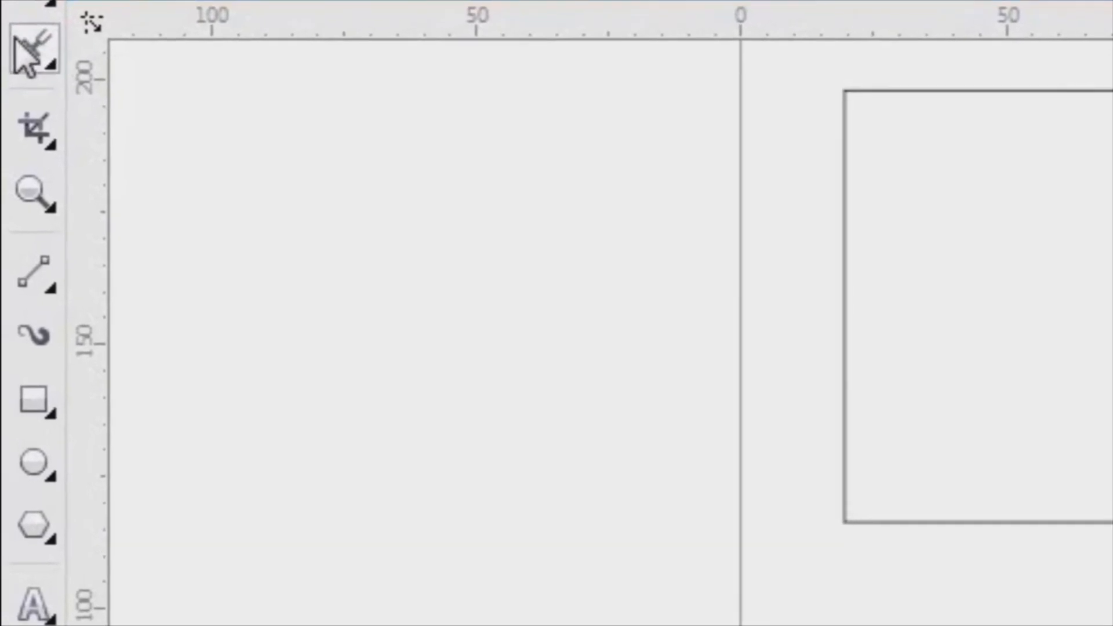
pyautogui.click(14, 87)
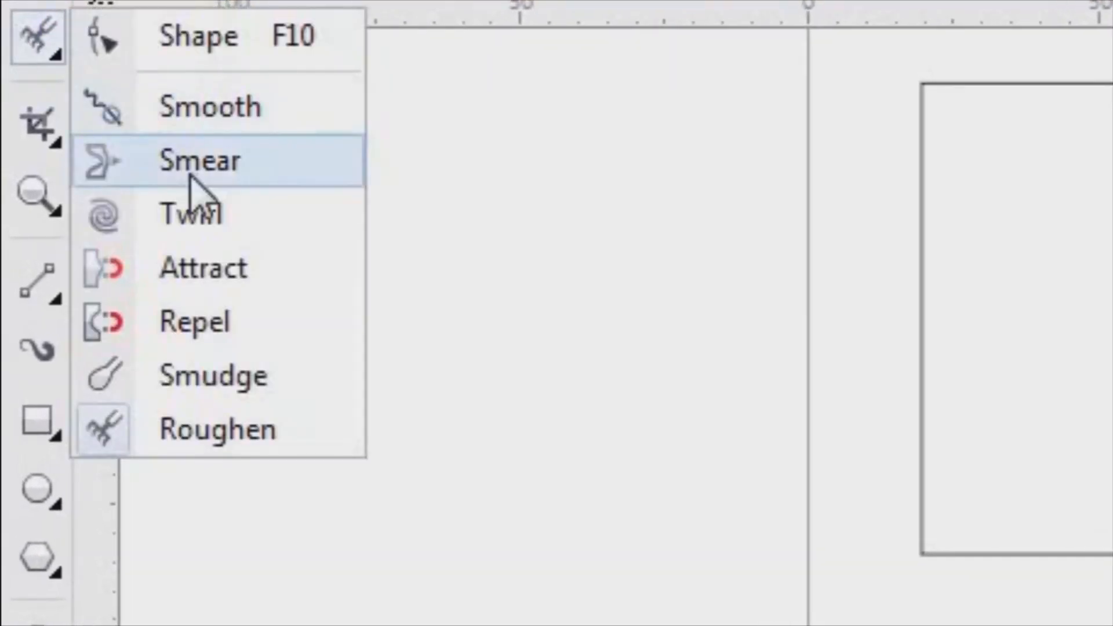